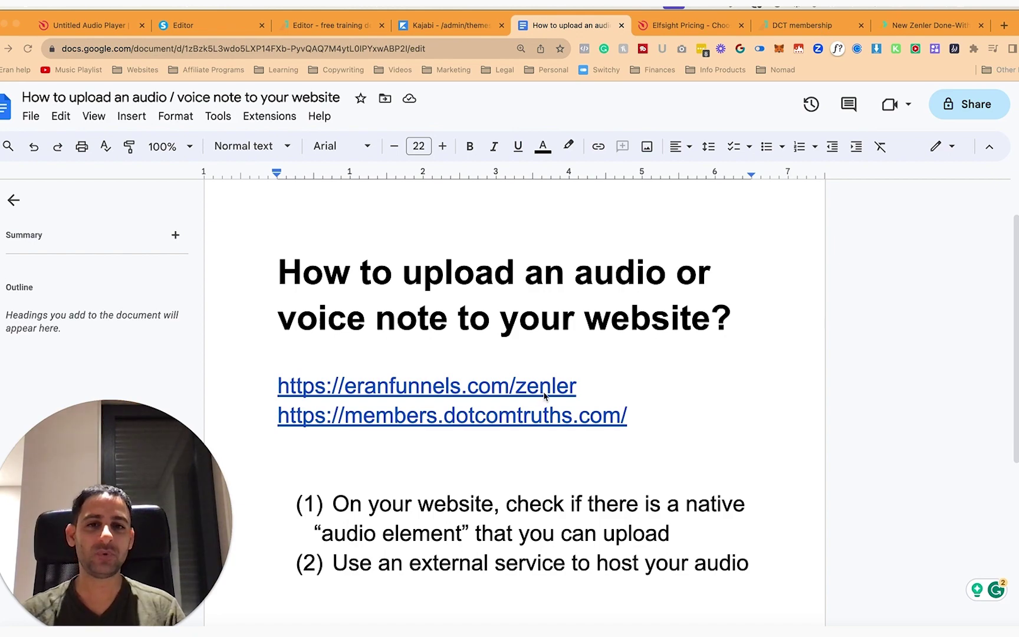
# Step: Open the DCT membership page and highlight its 'Short on time?' voice-message heading
pyautogui.click(818, 26)
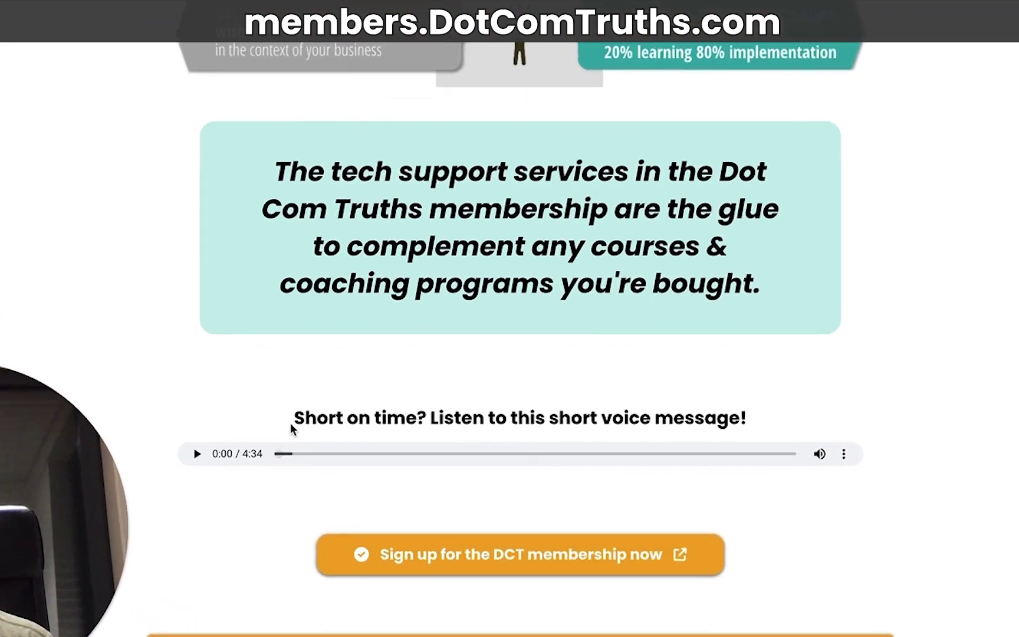
pyautogui.moveTo(354, 440); pyautogui.dragTo(362, 439)
pyautogui.moveTo(297, 406); pyautogui.dragTo(734, 406)
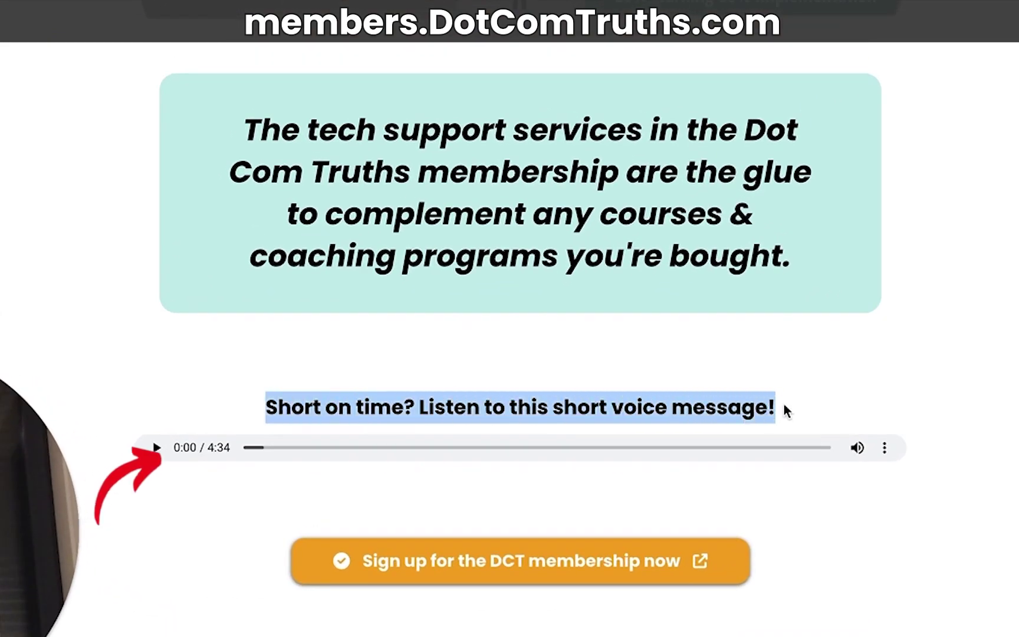
pyautogui.click(148, 523)
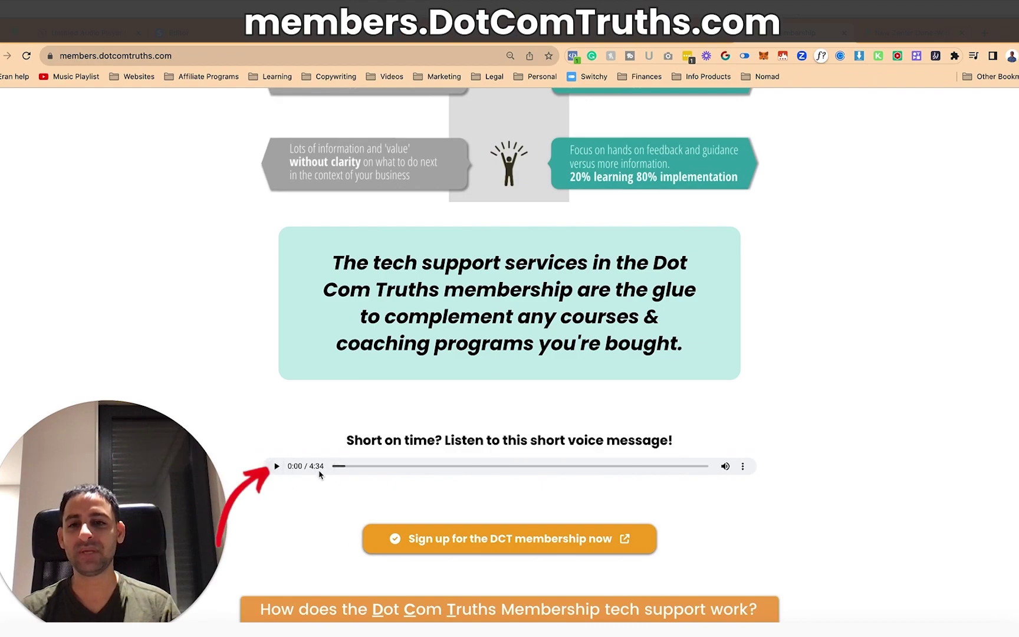
# Step: Scroll the page back to the voice-message audio player, then switch to the New Zenler page
pyautogui.scroll(-8, 389, 435)
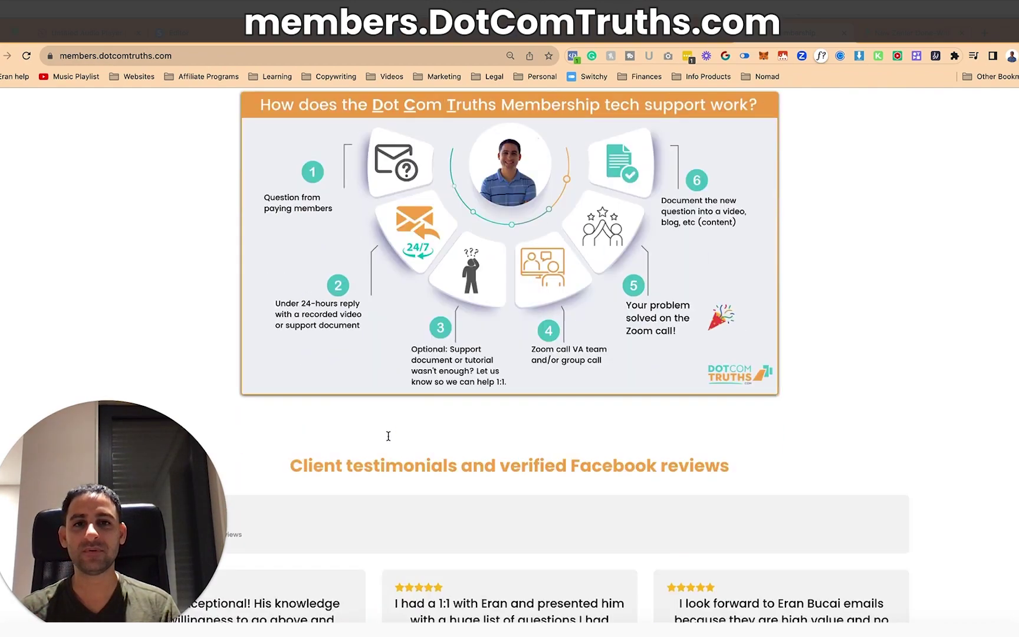
pyautogui.scroll(-20, 389, 436)
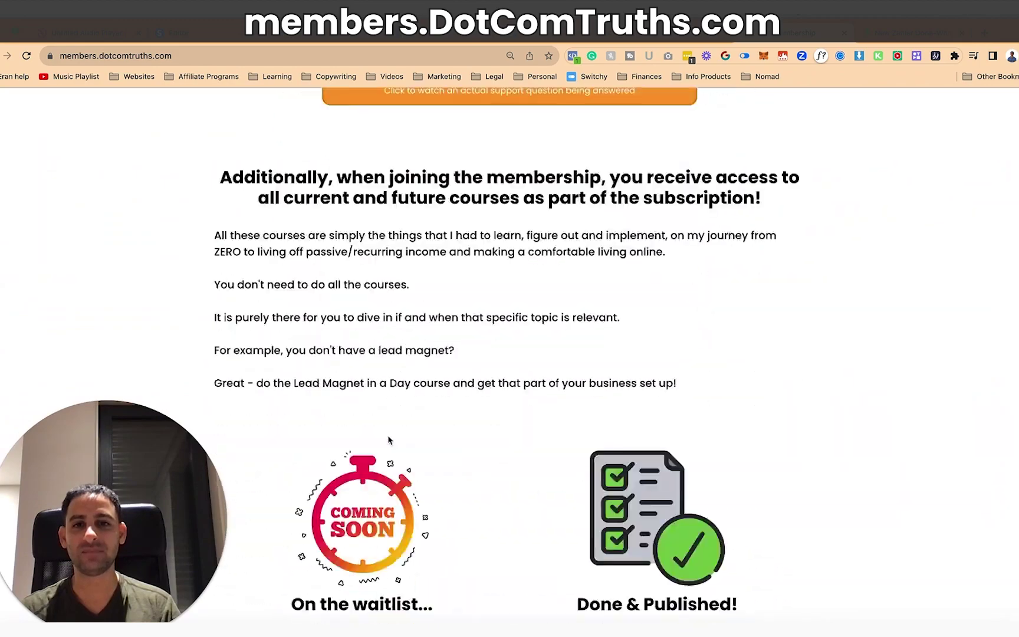
pyautogui.scroll(-20, 388, 440)
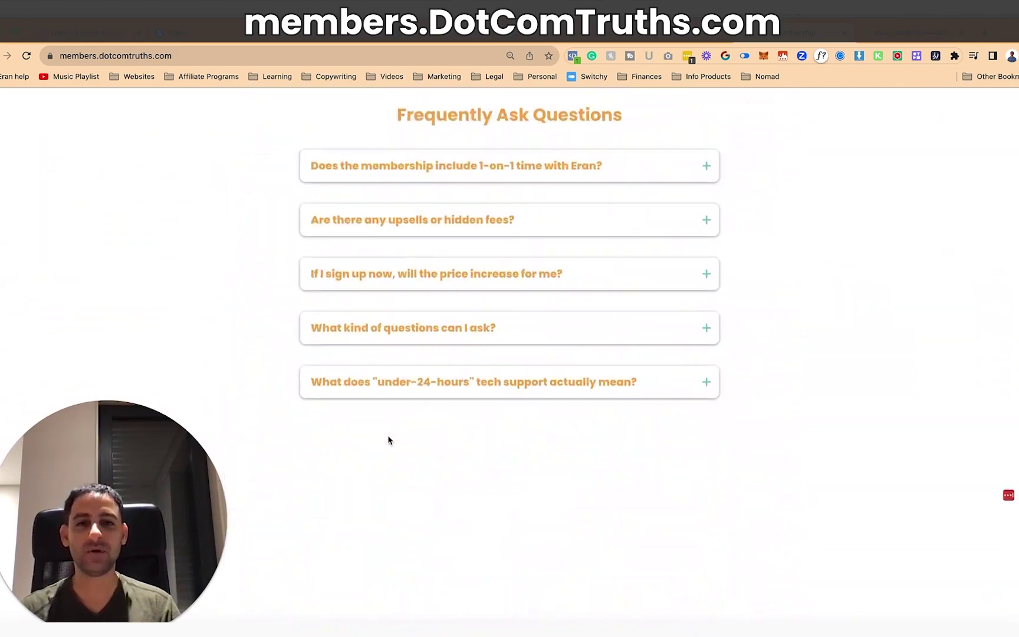
pyautogui.scroll(20, 388, 440)
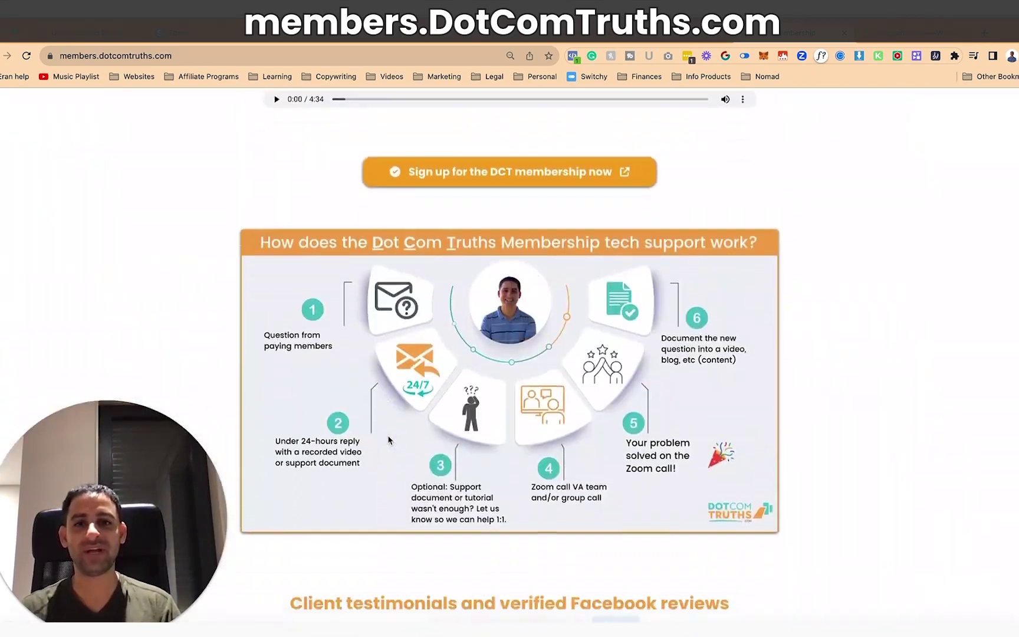
pyautogui.scroll(-1, 387, 439)
pyautogui.scroll(5, 387, 438)
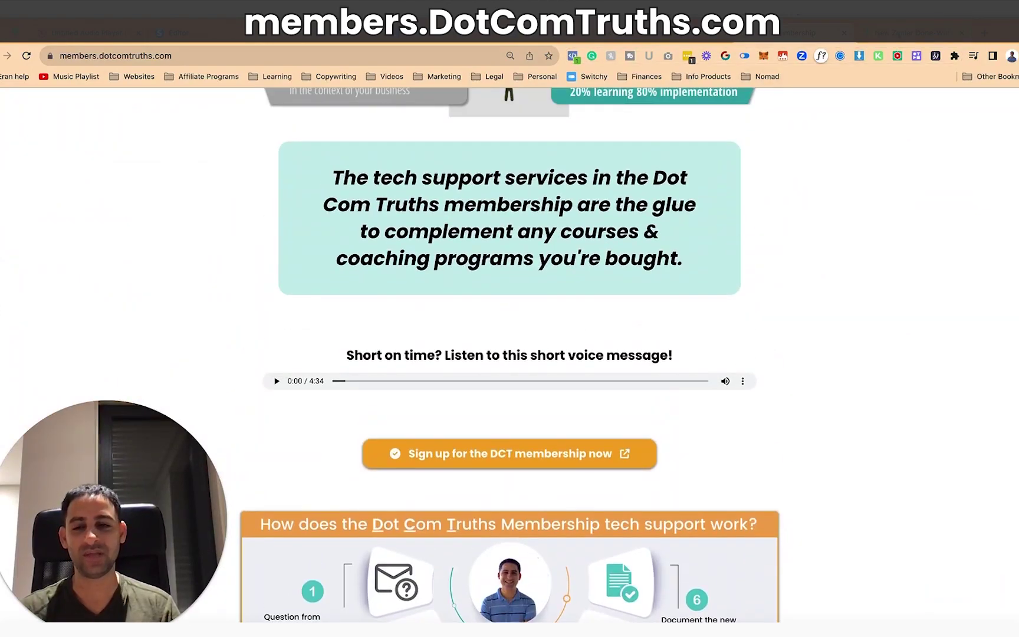
pyautogui.click(915, 33)
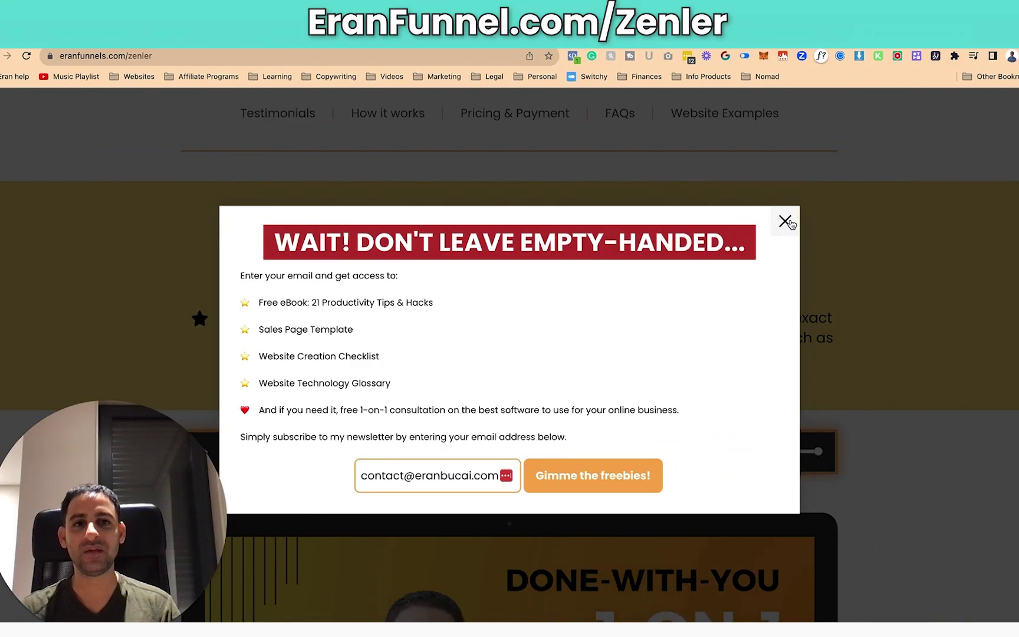
# Step: Dismiss the New Zenler signup popup, scroll through its voice-message player, then return to DCT
pyautogui.click(791, 225)
pyautogui.scroll(-2, 443, 306)
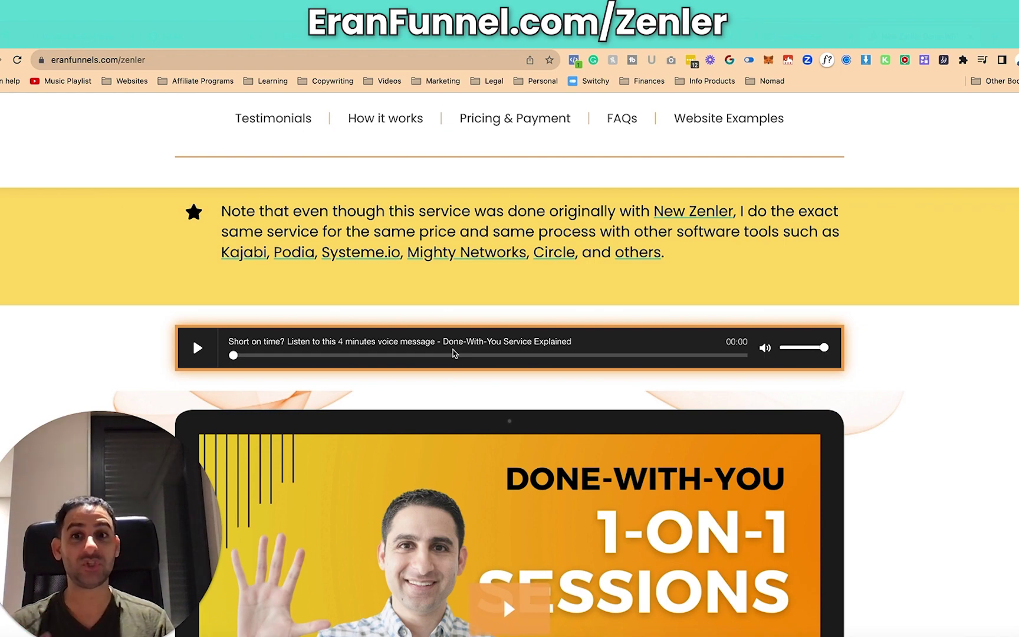
pyautogui.scroll(-3, 924, 392)
pyautogui.scroll(-15, 923, 392)
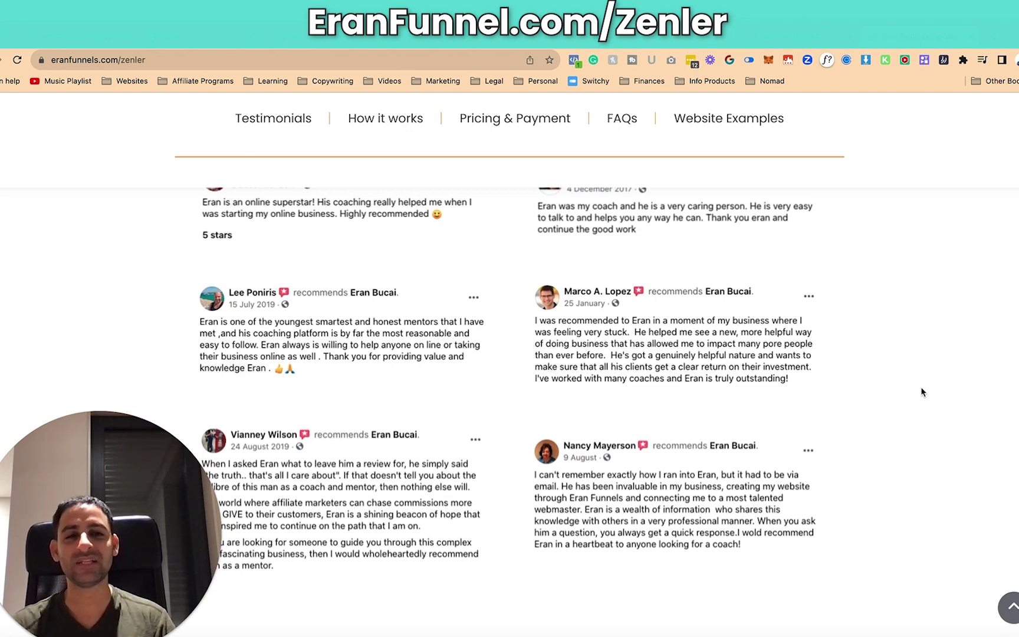
pyautogui.scroll(10, 923, 392)
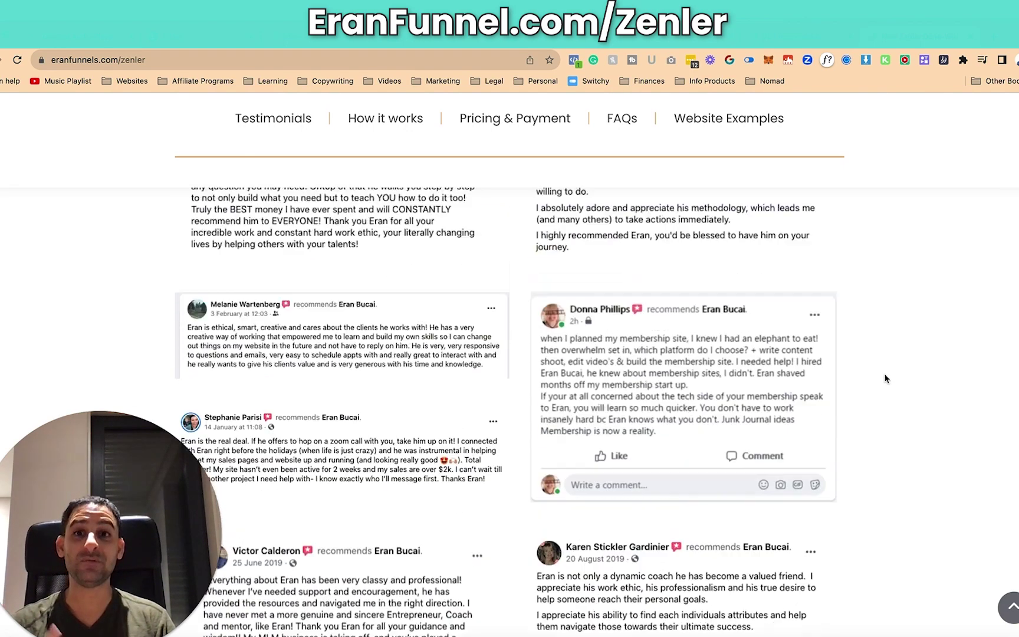
pyautogui.scroll(15, 884, 378)
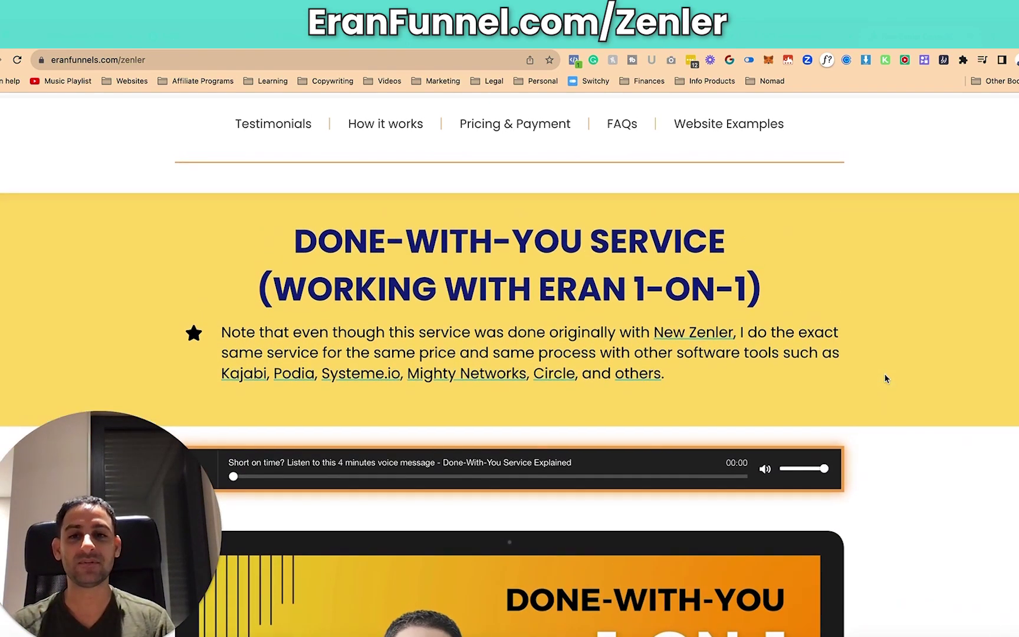
pyautogui.scroll(-3, 884, 378)
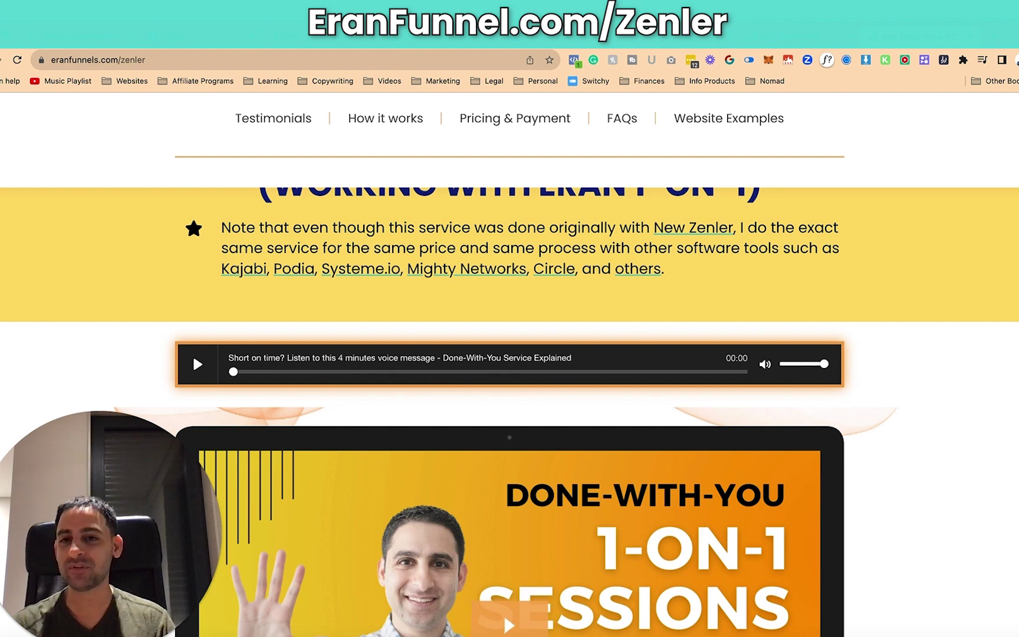
pyautogui.click(785, 35)
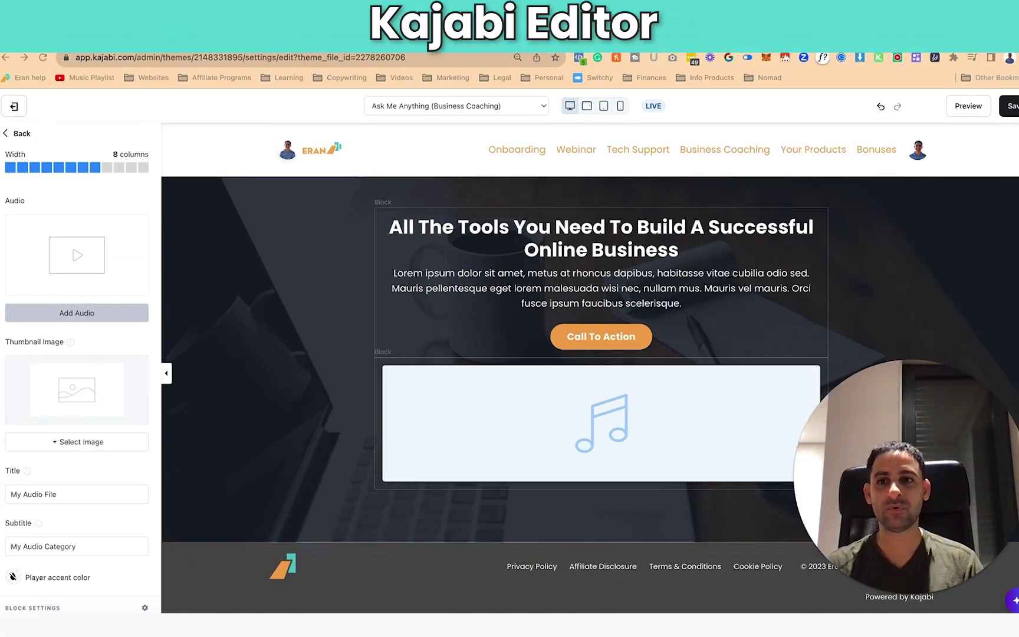
# Step: Scroll the audio block settings up to Audio and bring up the Add Audio upload choices
pyautogui.scroll(2, 85, 372)
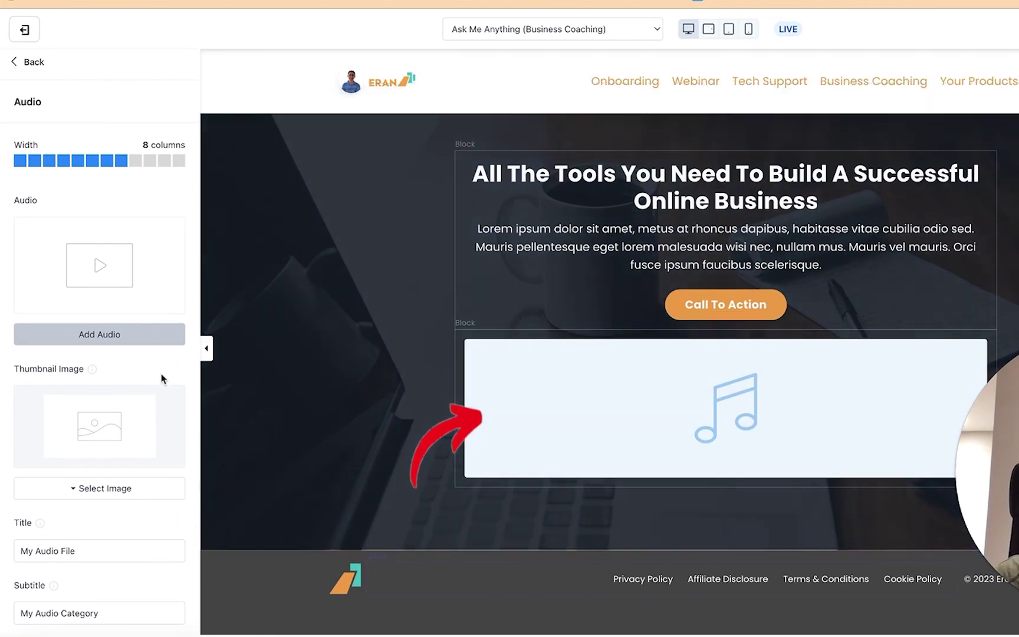
pyautogui.click(101, 329)
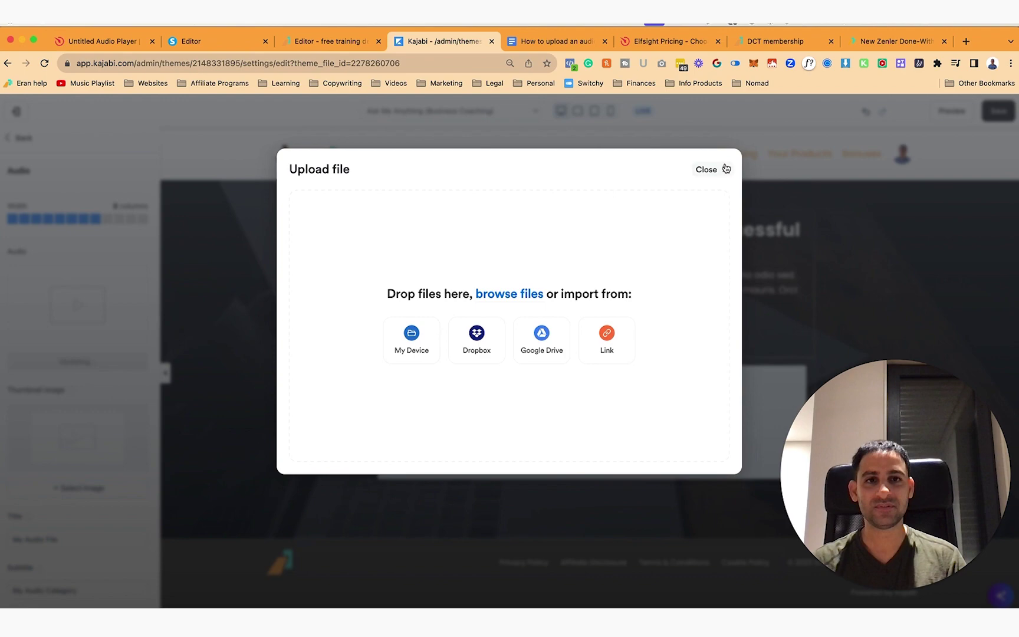
# Step: Close the Upload file dialog and leave the audio block's settings
pyautogui.click(725, 169)
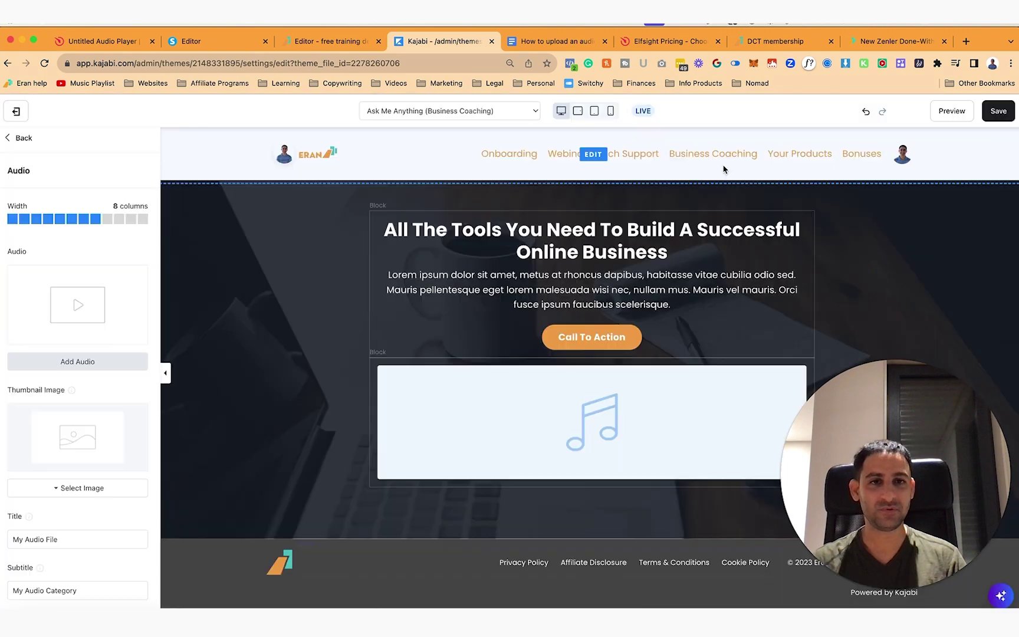
pyautogui.click(9, 138)
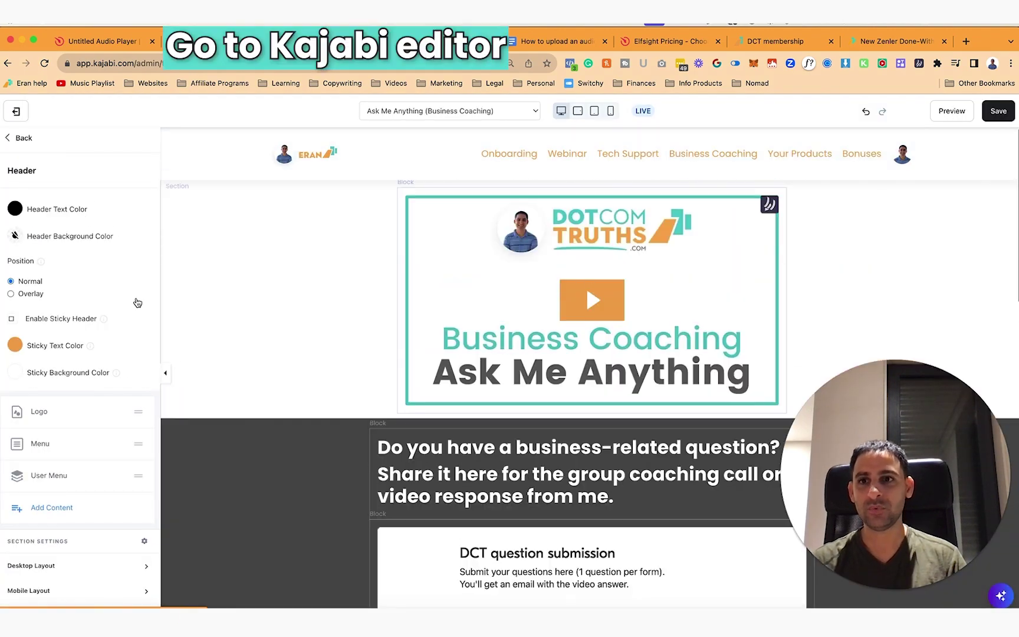
pyautogui.scroll(-10, 309, 302)
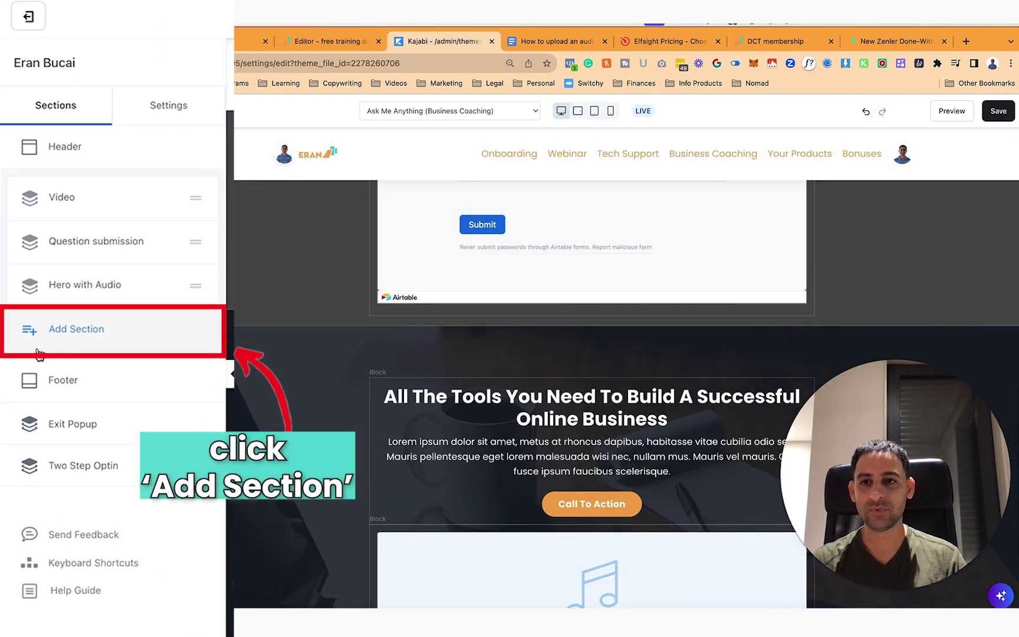
# Step: Open the Add Section library and preview Hero with Audio, Text & Audio and Audio sections
pyautogui.click(61, 341)
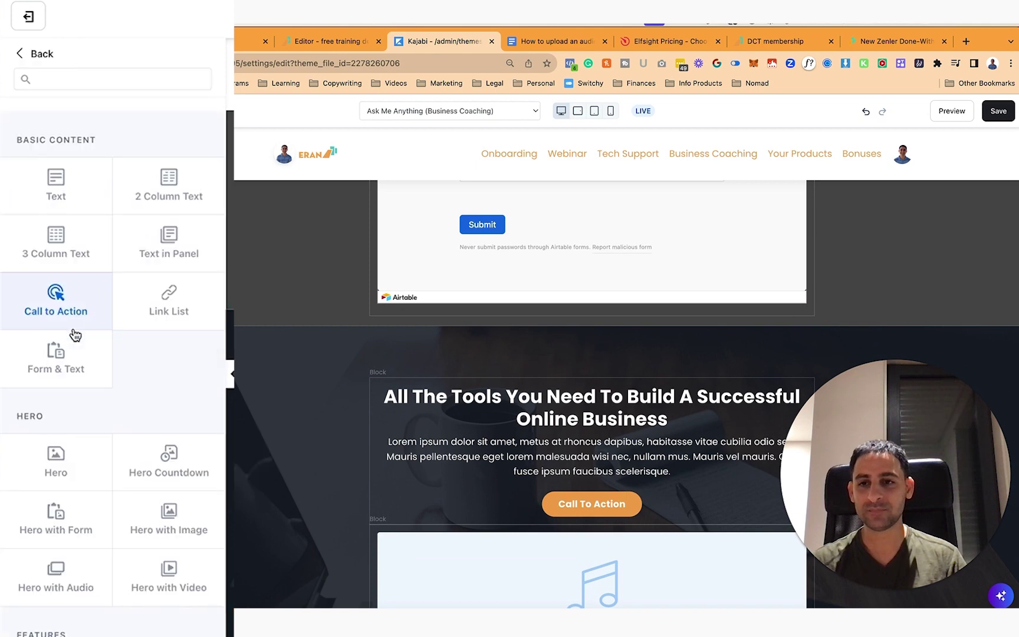
pyautogui.scroll(-5, 145, 393)
pyautogui.scroll(2, 146, 394)
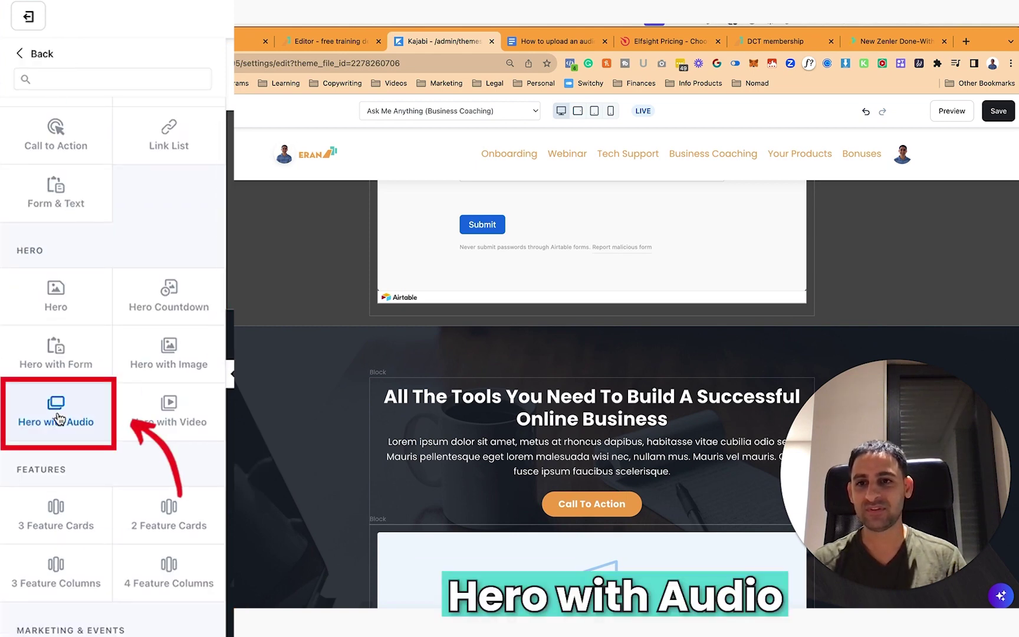
pyautogui.moveTo(63, 425)
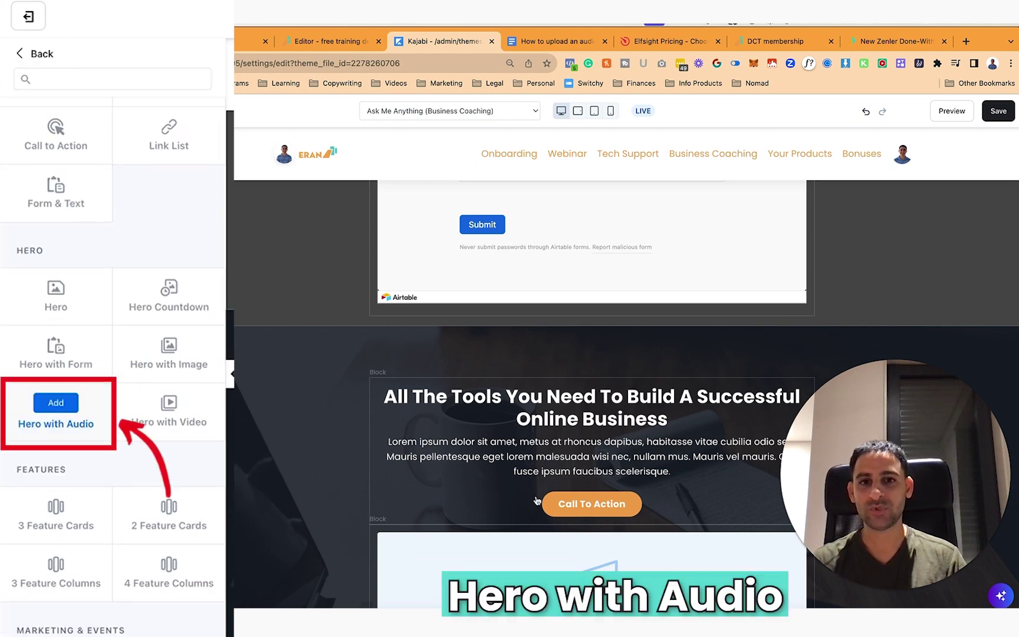
pyautogui.scroll(-3, 347, 411)
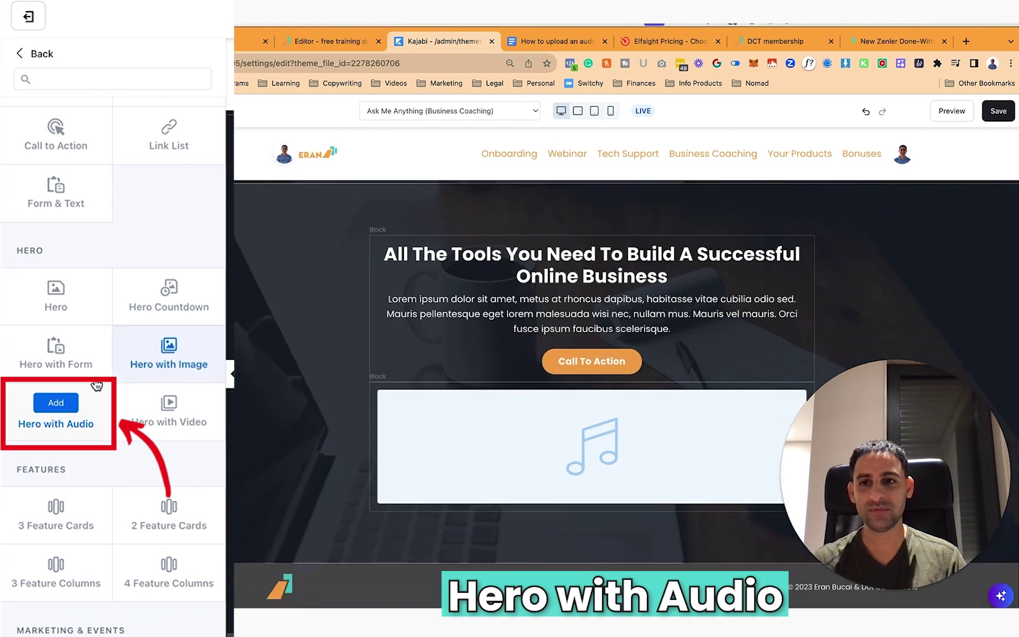
pyautogui.scroll(-1, 73, 387)
pyautogui.scroll(-10, 72, 388)
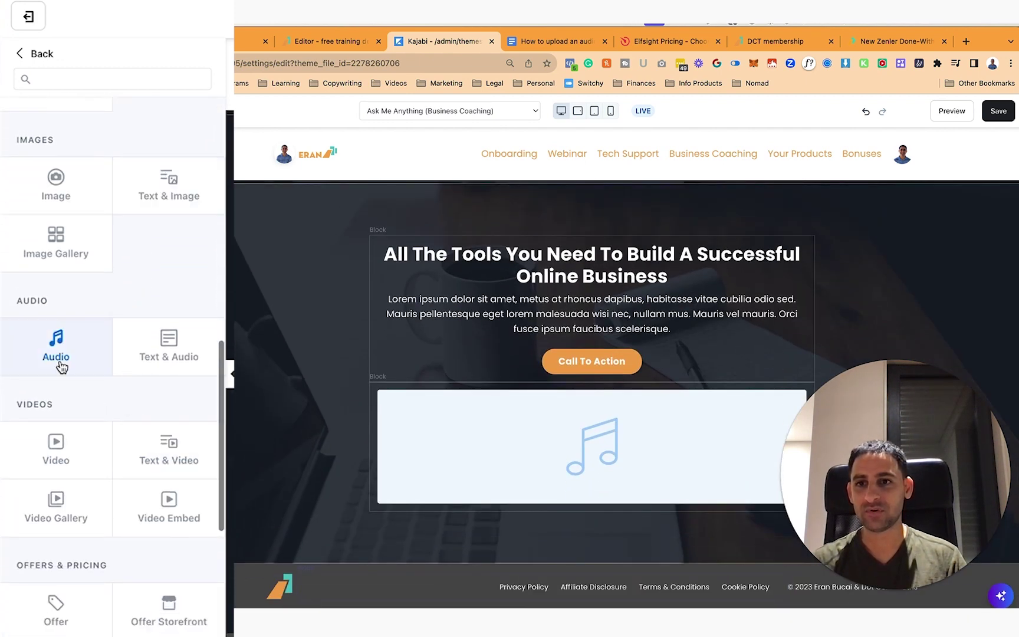
pyautogui.click(168, 346)
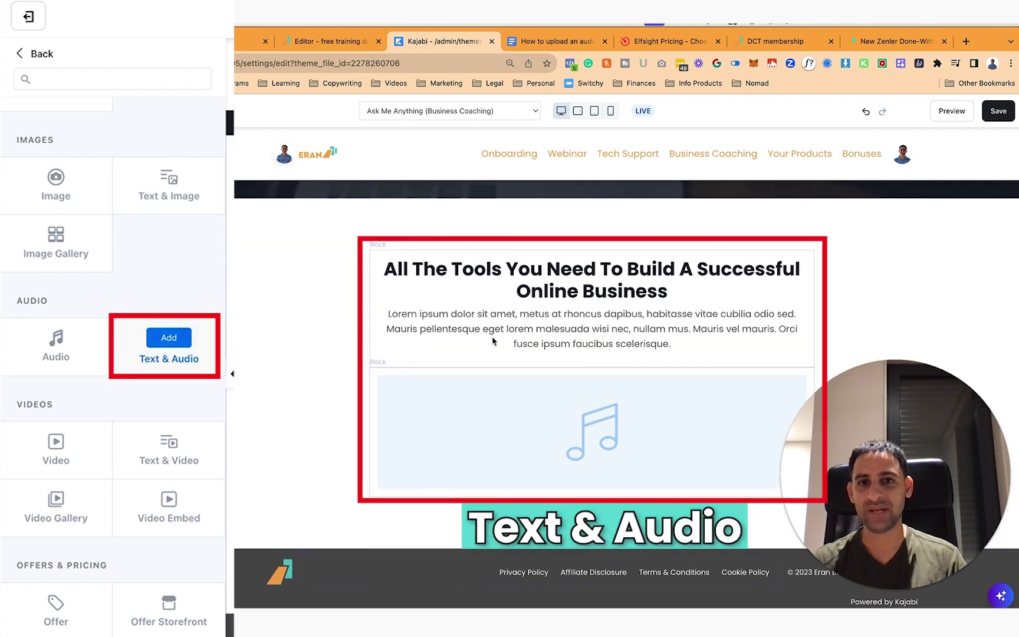
pyautogui.moveTo(52, 351)
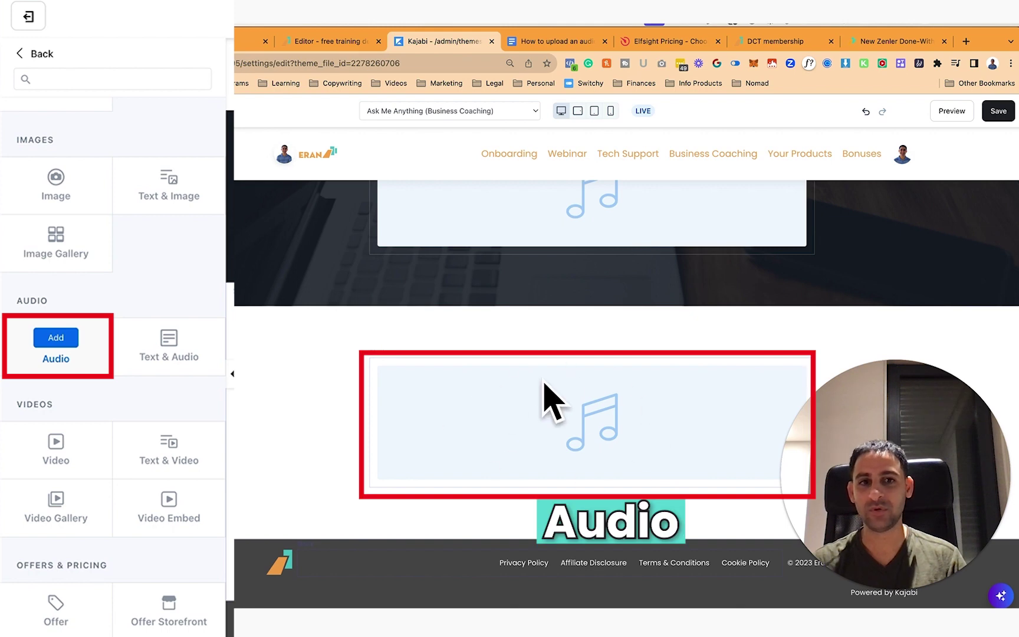
# Step: Open the audio block's settings and set its player accent colour to purple (9B59B6)
pyautogui.click(43, 338)
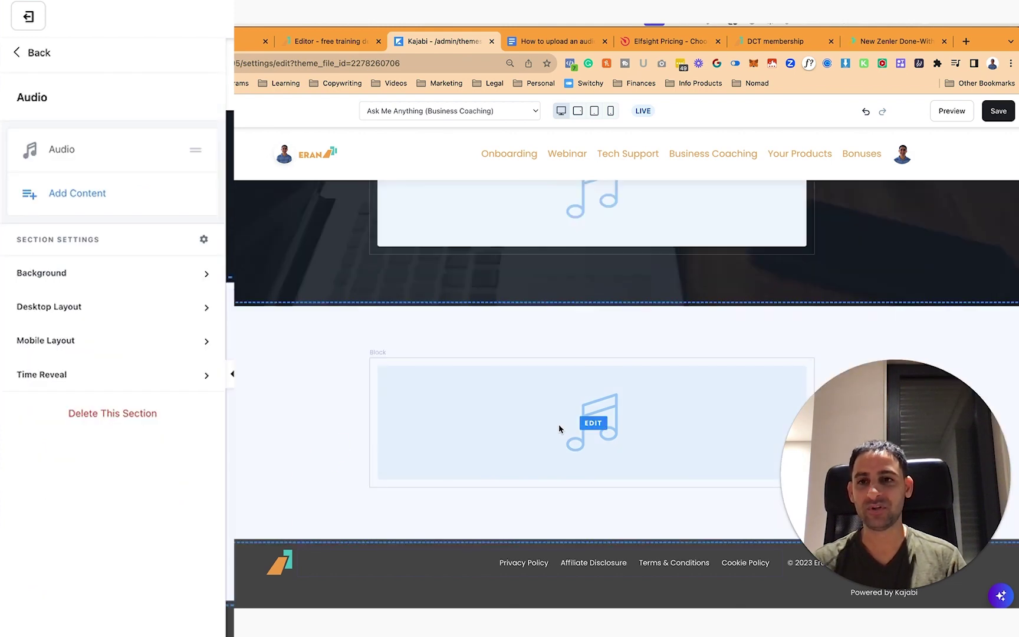
pyautogui.click(519, 419)
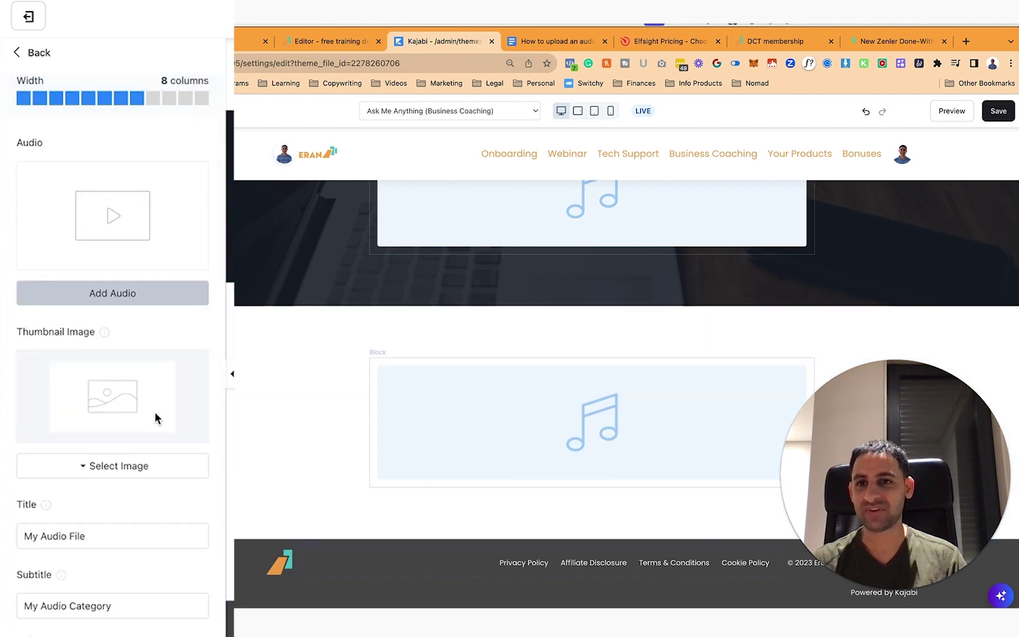
pyautogui.scroll(-5, 93, 404)
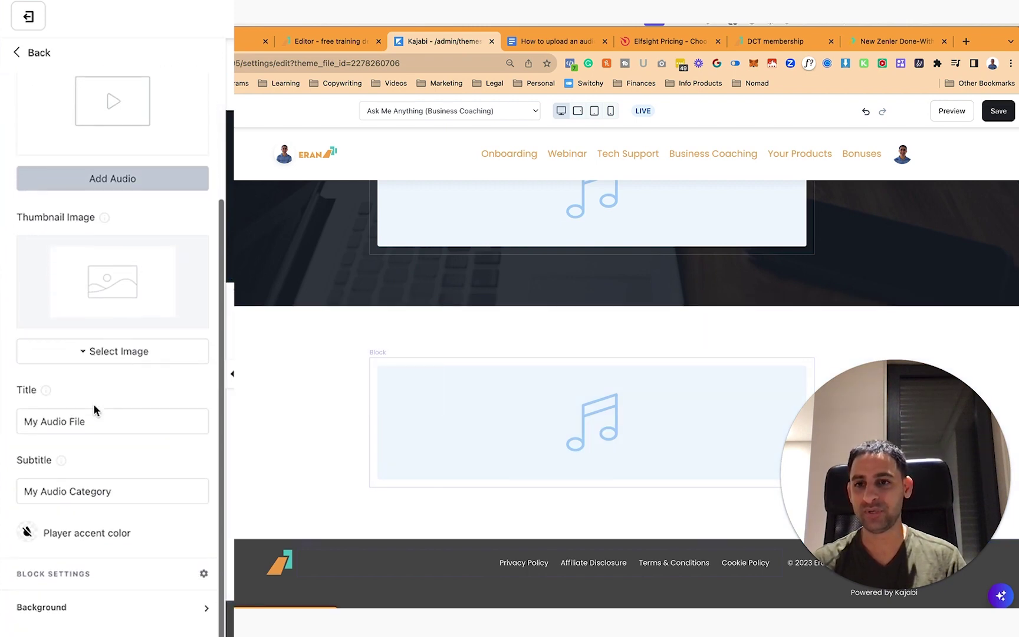
pyautogui.click(112, 386)
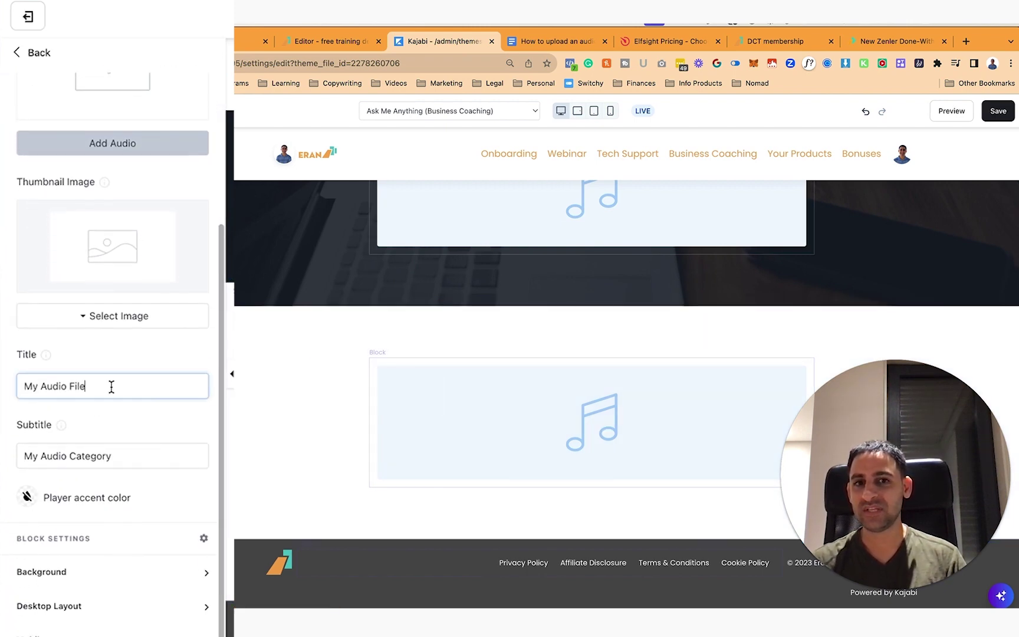
pyautogui.click(105, 456)
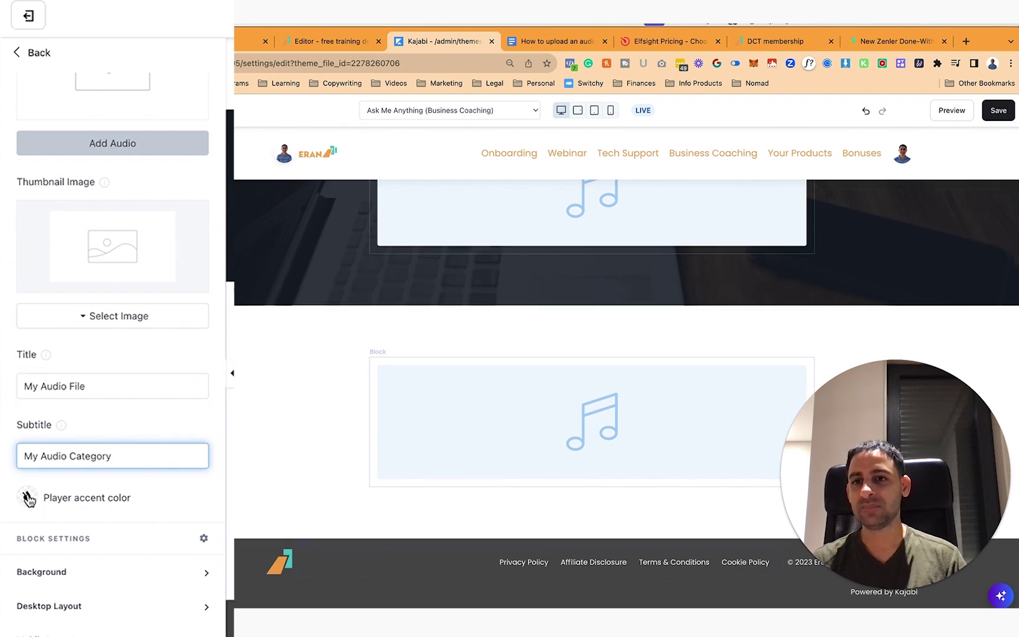
pyautogui.click(27, 497)
pyautogui.click(84, 409)
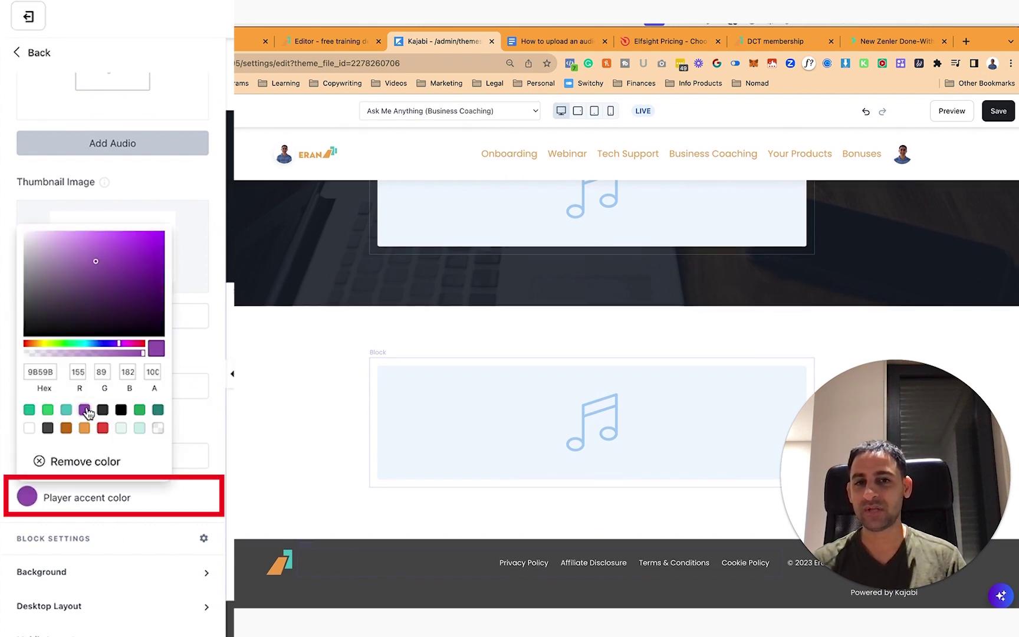
pyautogui.click(199, 500)
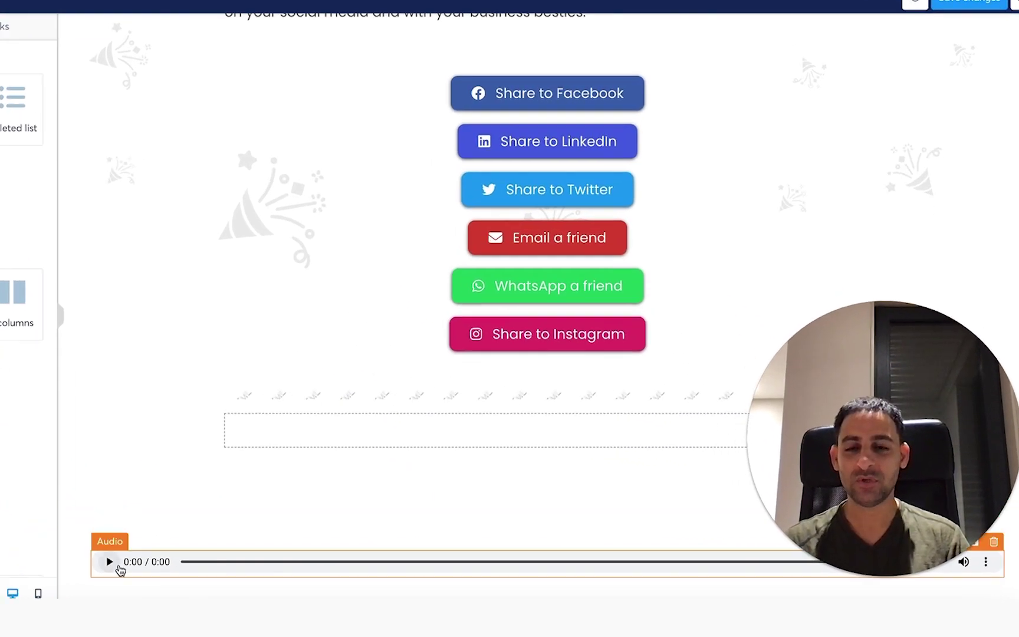
# Step: Drag a new Audio element above the existing player and open its settings
pyautogui.click(118, 566)
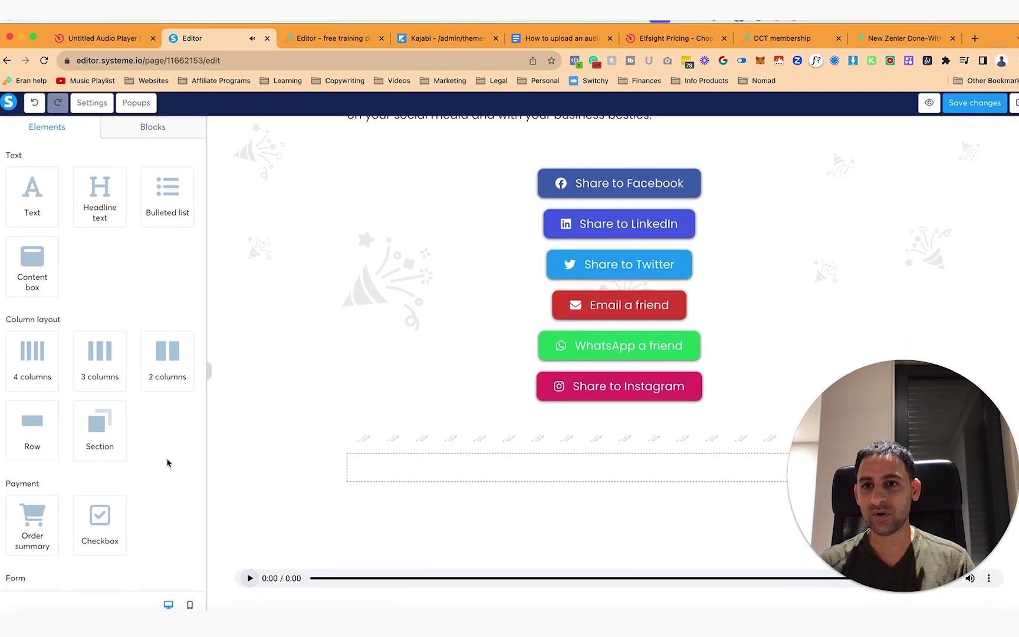
pyautogui.scroll(-5, 207, 439)
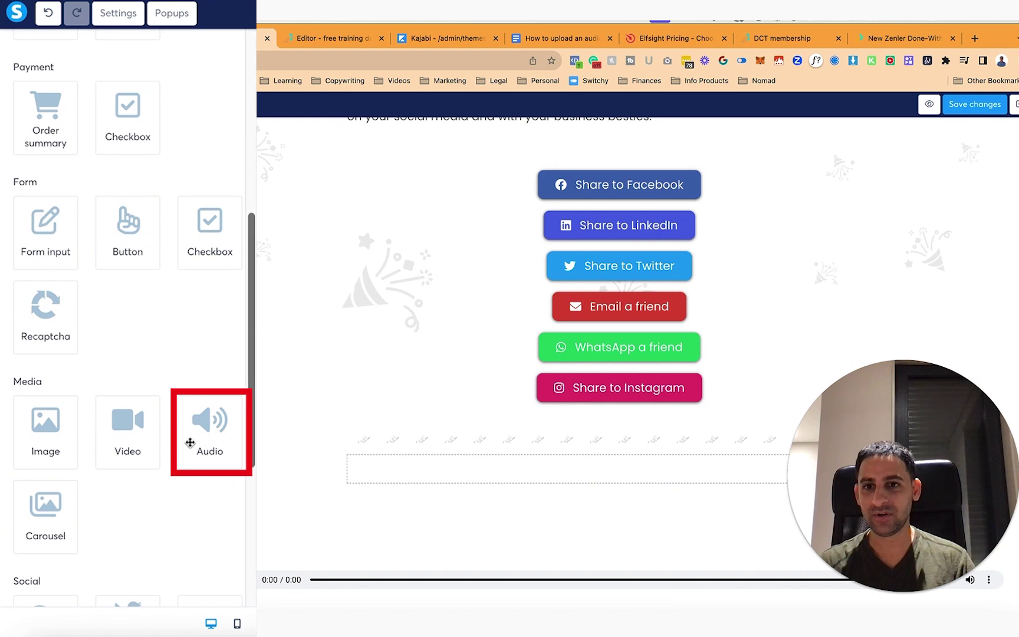
pyautogui.moveTo(190, 442); pyautogui.dragTo(398, 579)
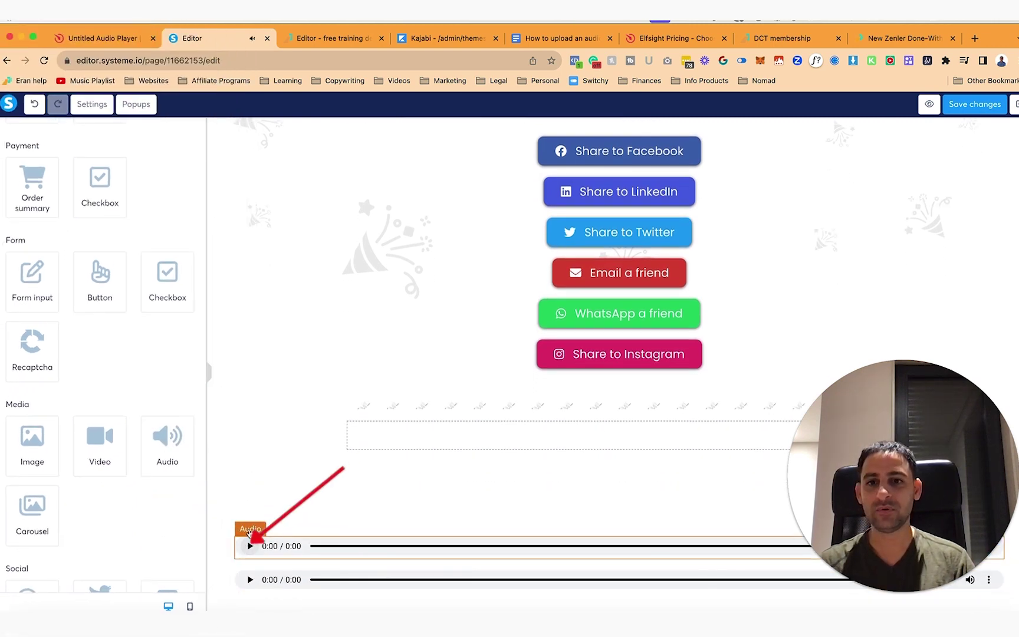
pyautogui.click(249, 533)
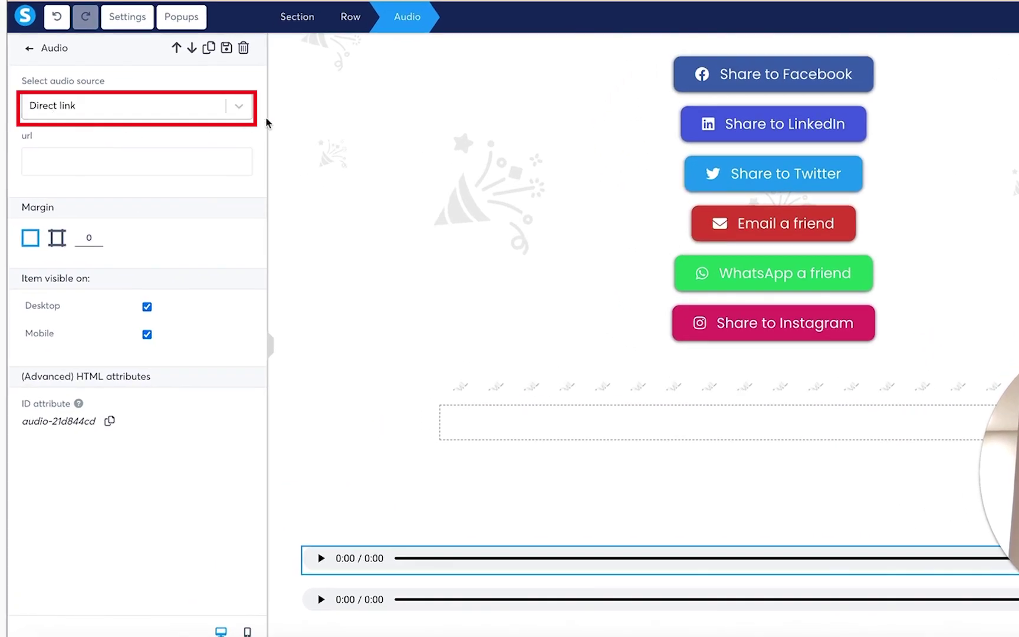
# Step: Try the Upload audio file source, browse previously uploaded files, and close the window
pyautogui.click(239, 107)
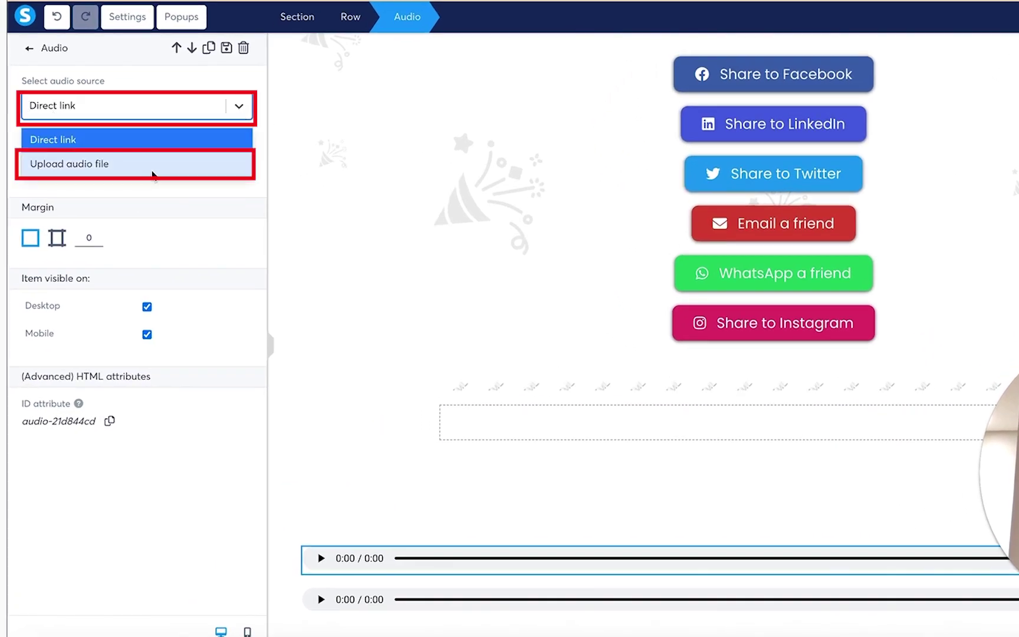
pyautogui.click(152, 173)
pyautogui.click(239, 162)
pyautogui.click(583, 231)
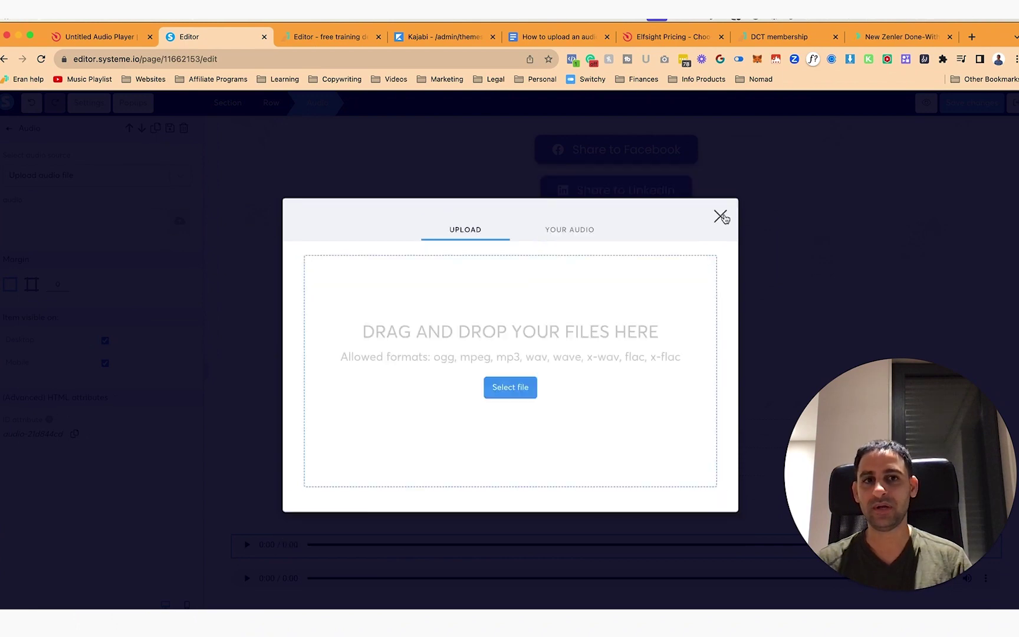
pyautogui.click(721, 215)
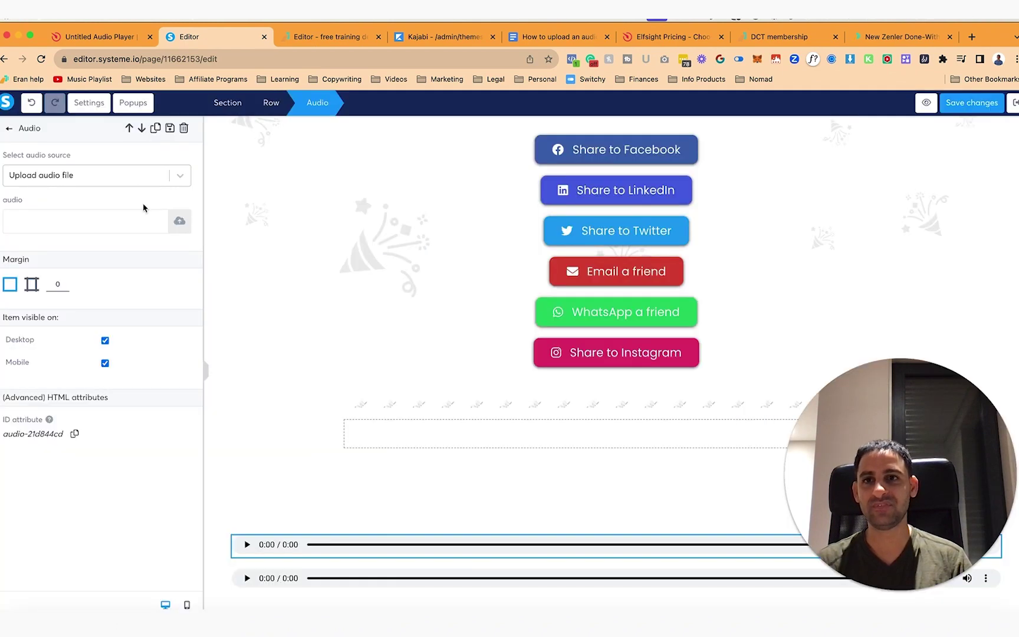
# Step: Switch the audio source to Direct link, then start deleting the audio players' section
pyautogui.click(226, 129)
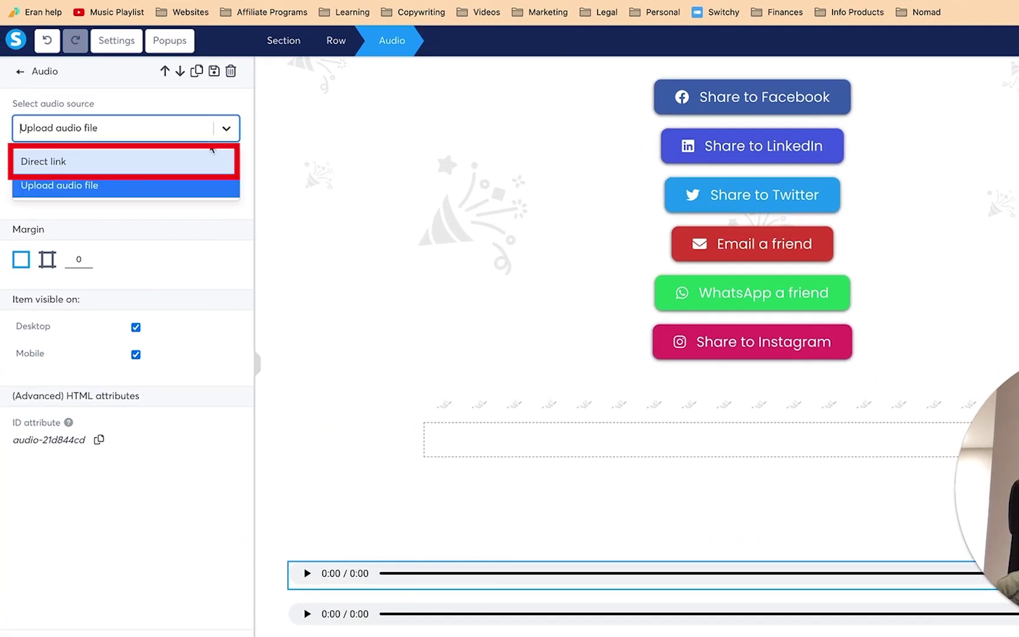
pyautogui.click(153, 170)
pyautogui.click(144, 171)
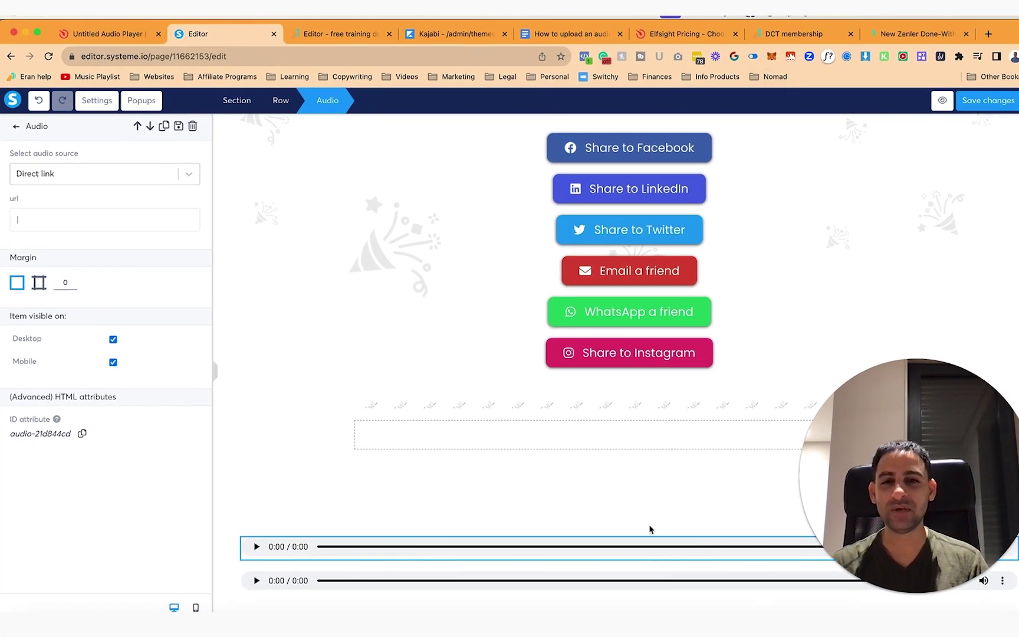
pyautogui.click(616, 523)
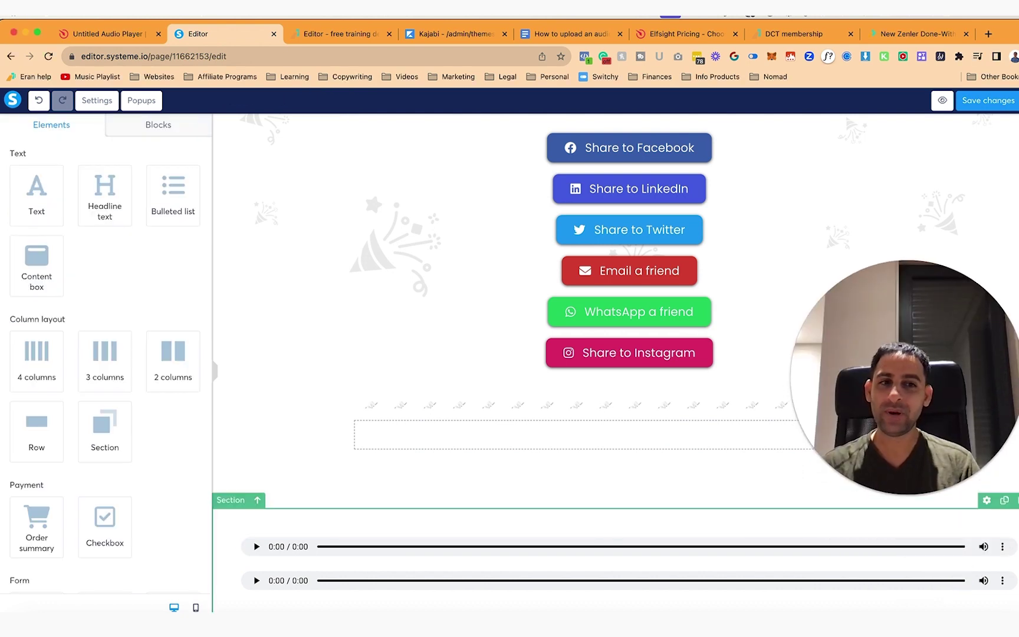
pyautogui.click(1016, 500)
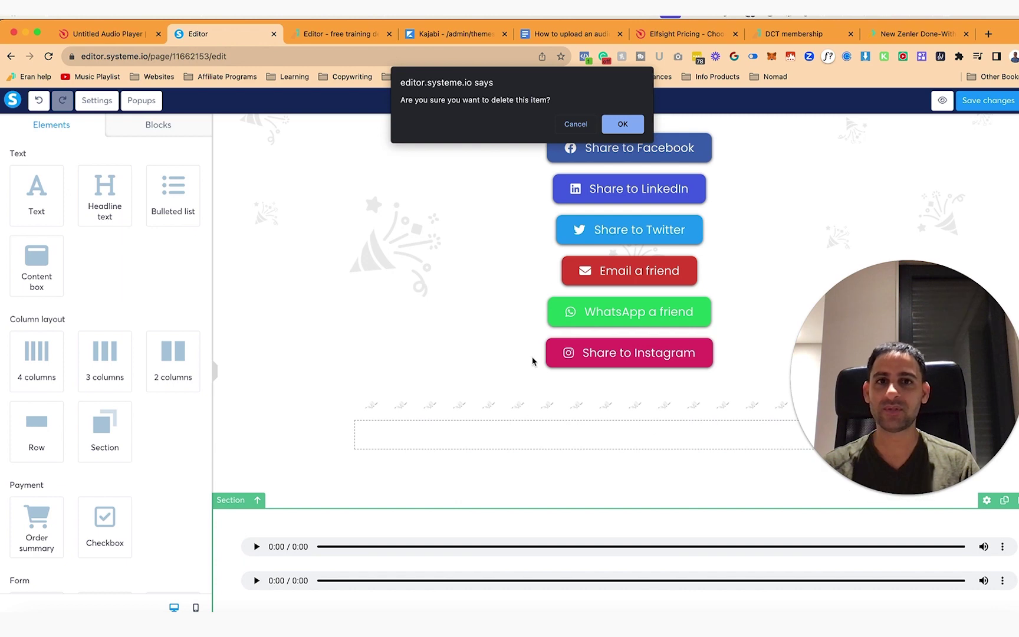
# Step: Confirm with OK to delete the section holding both audio players
pyautogui.click(618, 124)
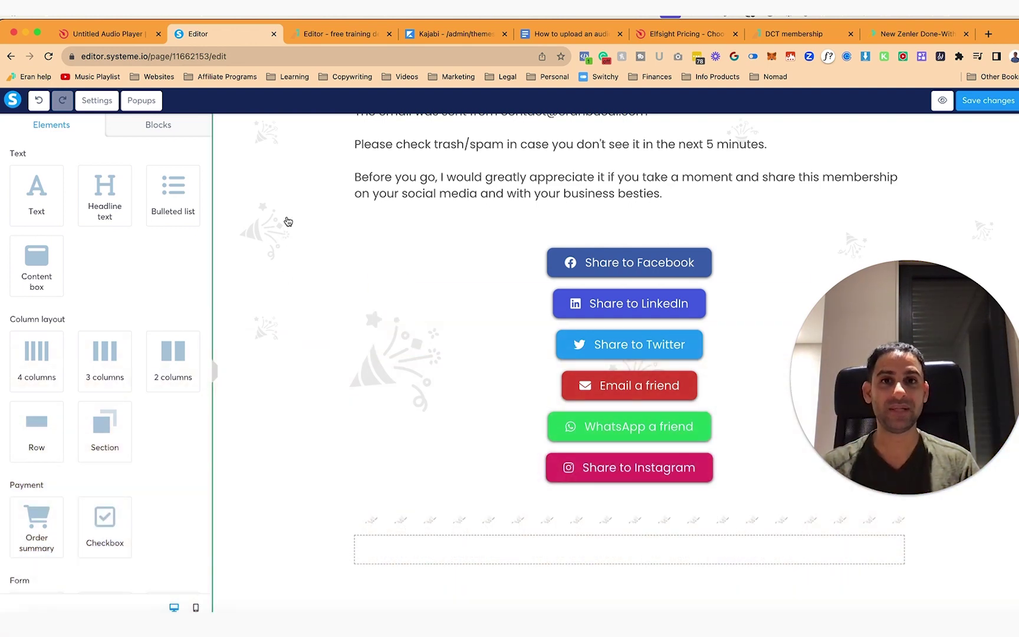
# Step: Switch to the Zenler page editor and browse the Elements panel, expanding the Rows category
pyautogui.click(339, 35)
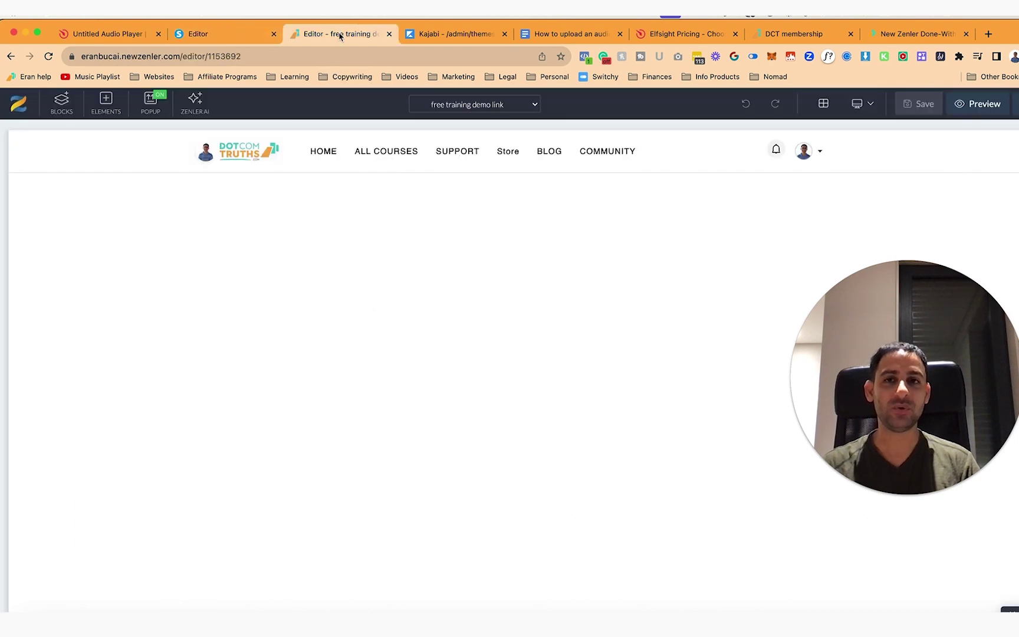
pyautogui.scroll(-5, 185, 372)
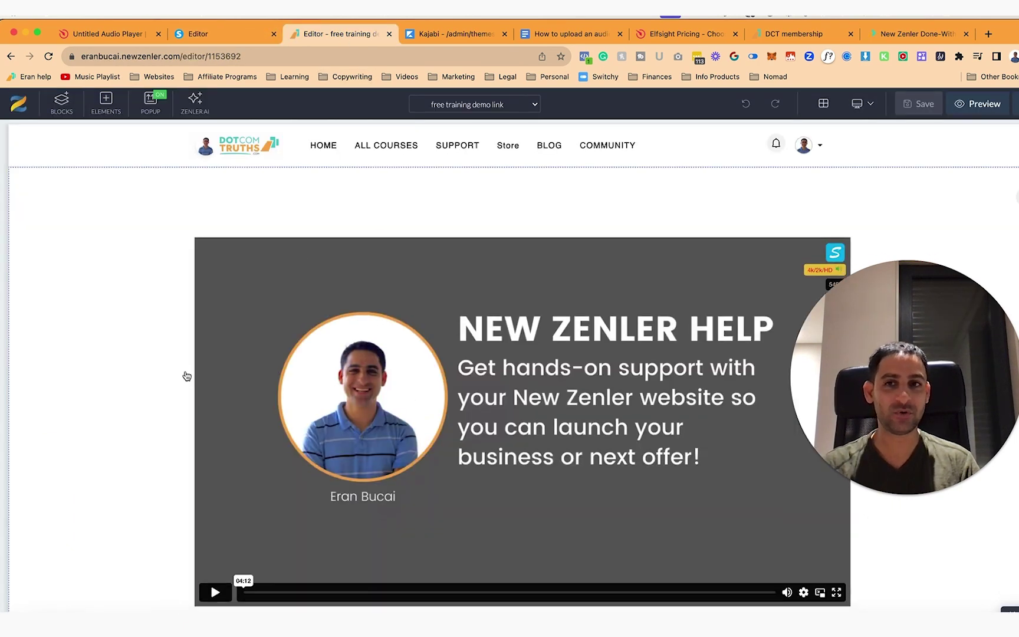
pyautogui.scroll(-2, 185, 375)
pyautogui.click(106, 104)
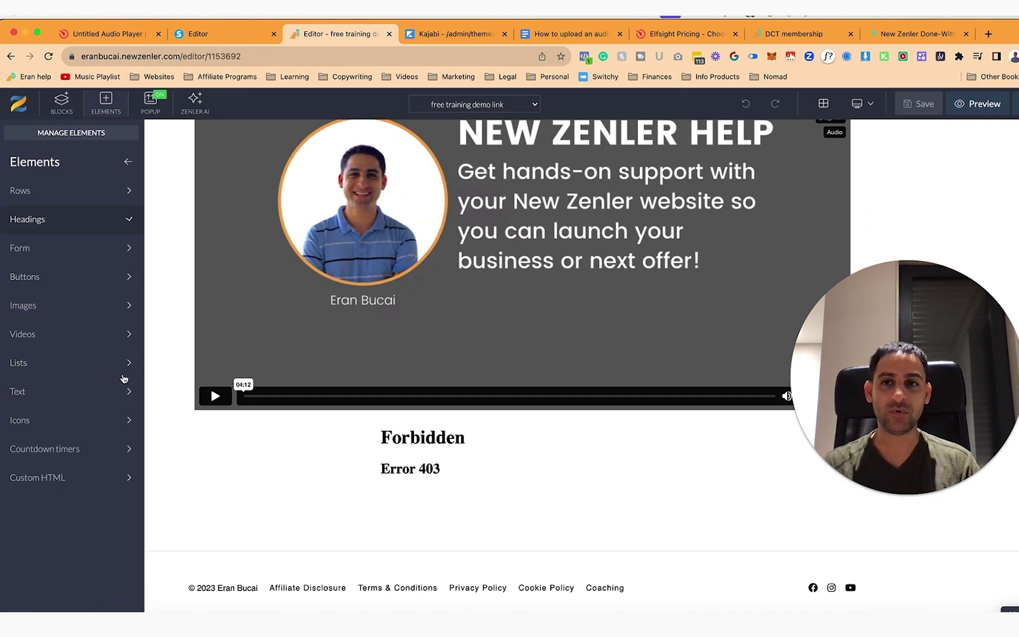
pyautogui.moveTo(247, 504)
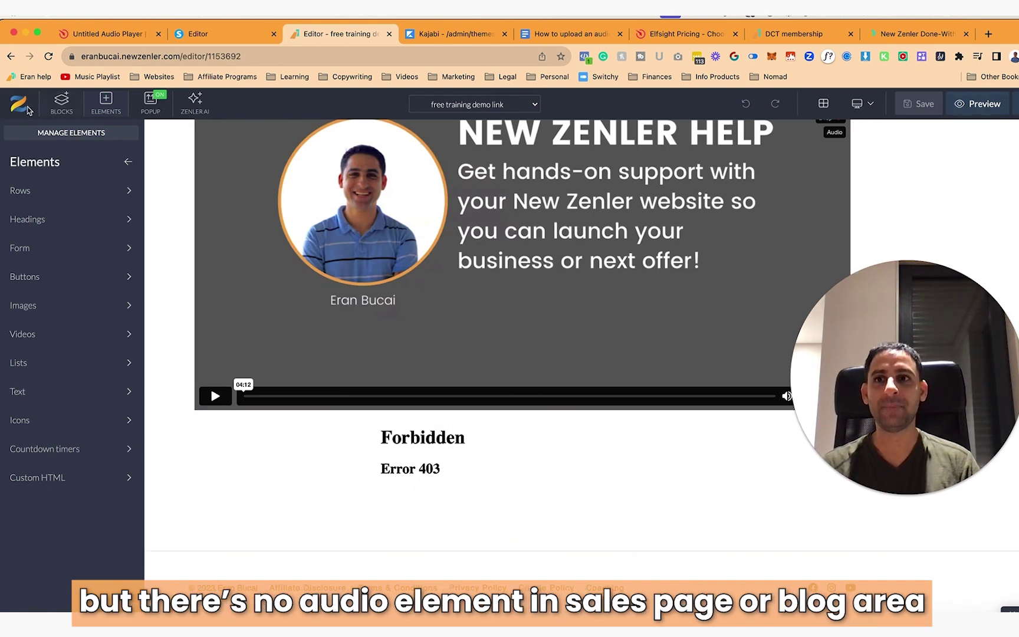
pyautogui.click(45, 191)
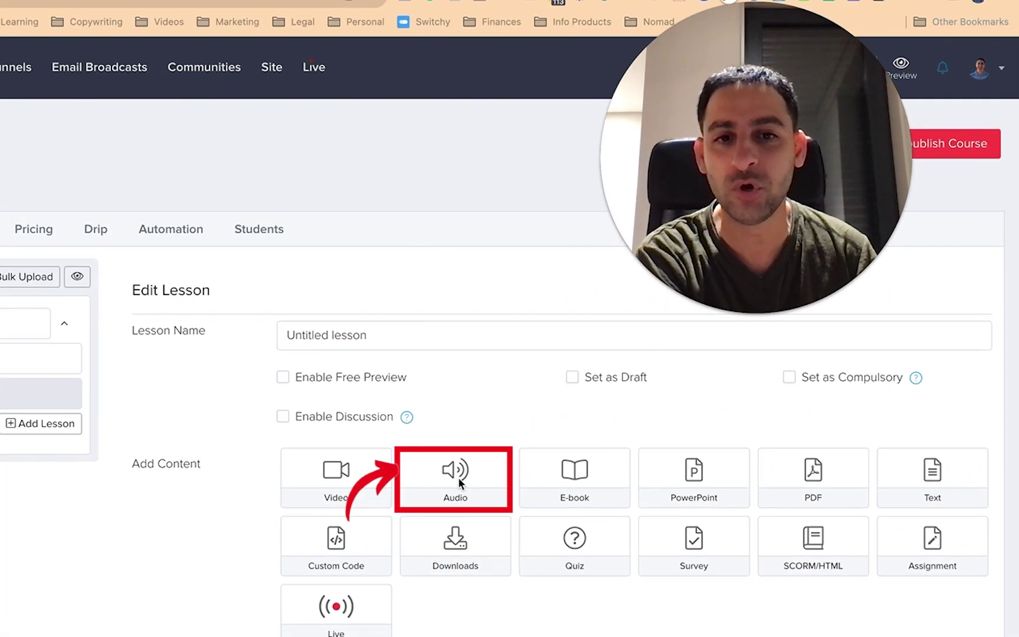
# Step: Pick the Audio tile under Add Content to open the Add Audio dialog
pyautogui.click(458, 477)
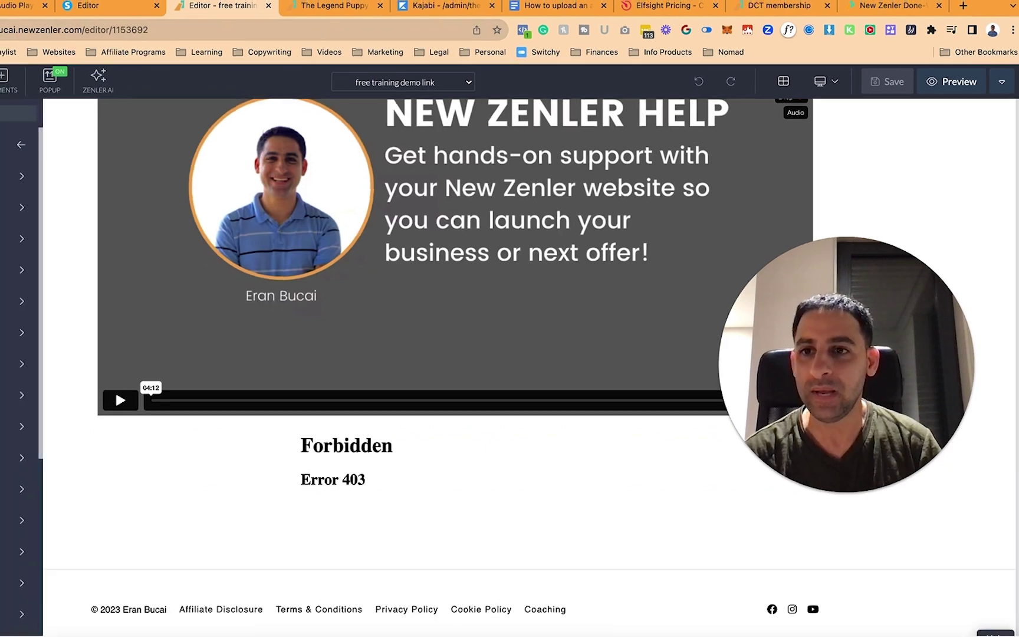
# Step: In the Elements list, expand then collapse Countdown timers and expand the Videos category
pyautogui.scroll(-5, 3, 357)
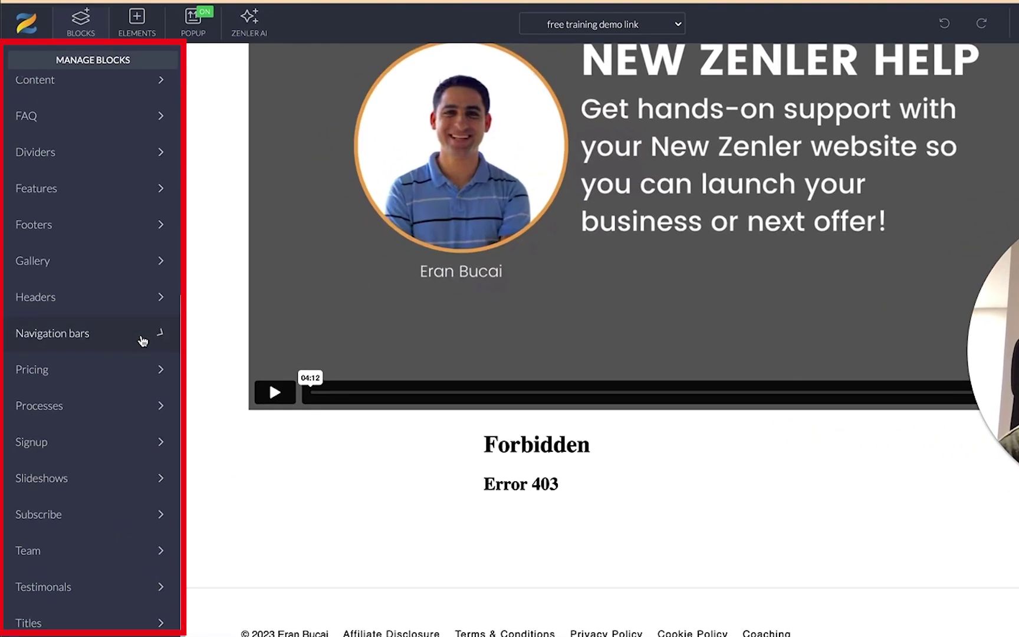
pyautogui.click(134, 30)
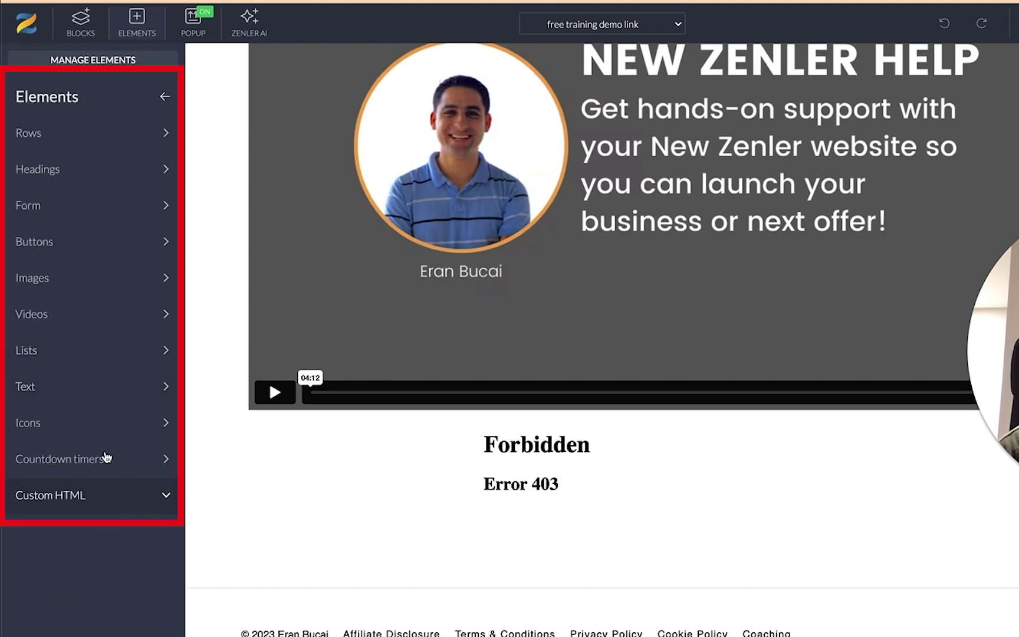
pyautogui.click(105, 458)
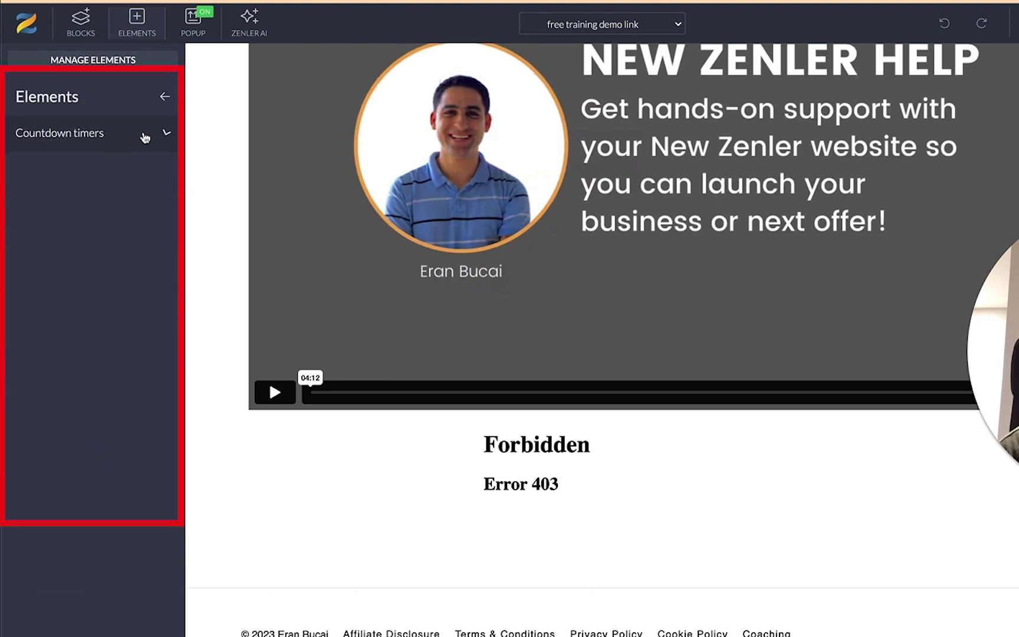
pyautogui.click(150, 134)
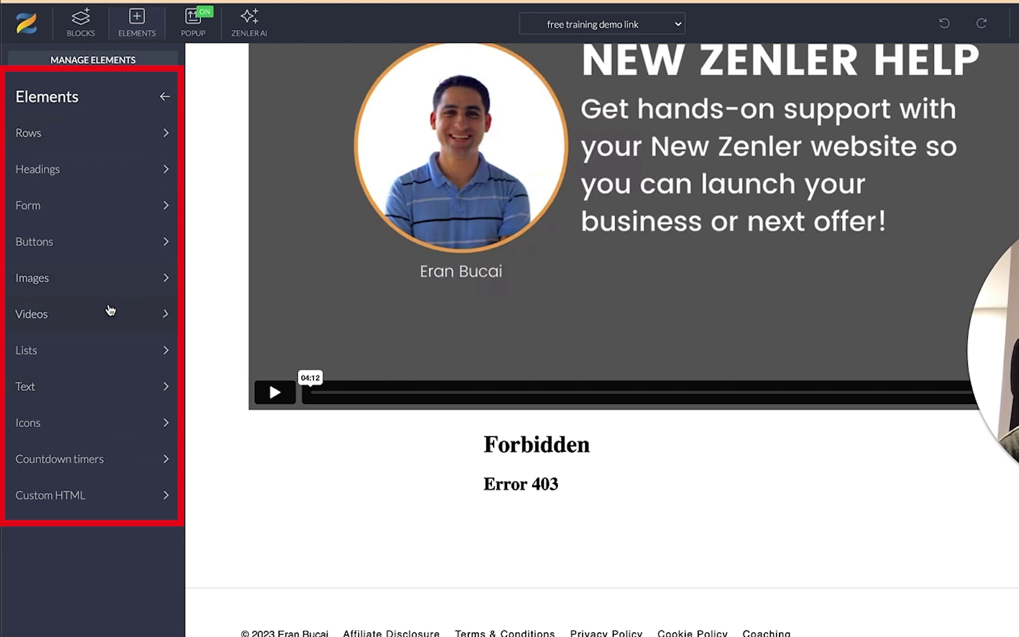
pyautogui.click(109, 307)
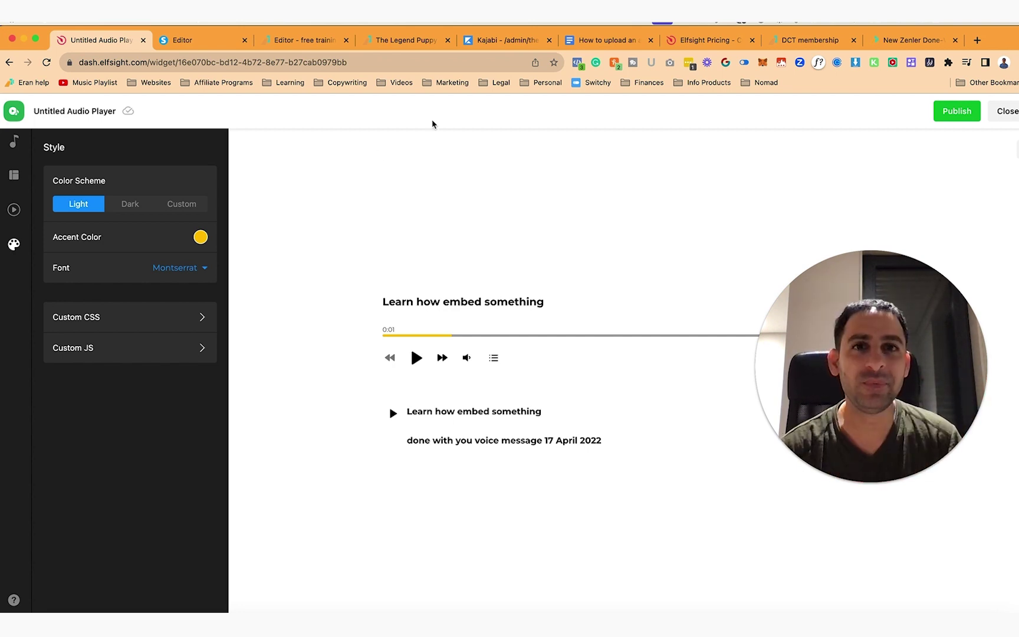
# Step: View the All Apps Pack pricing plans on Elfsight's Pricing page
pyautogui.click(687, 42)
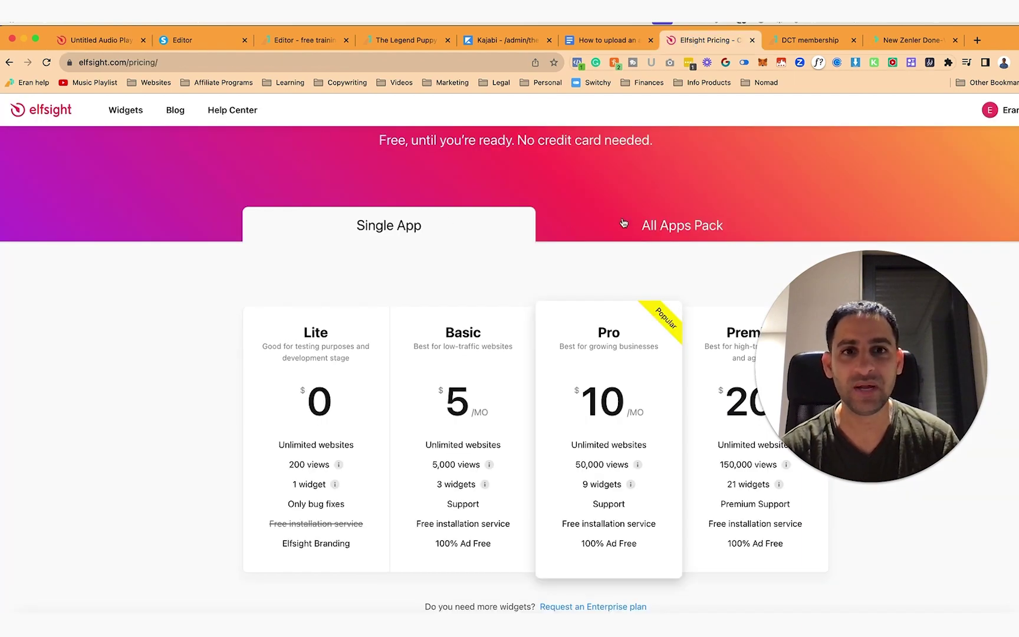
pyautogui.click(668, 224)
pyautogui.scroll(-5, 475, 329)
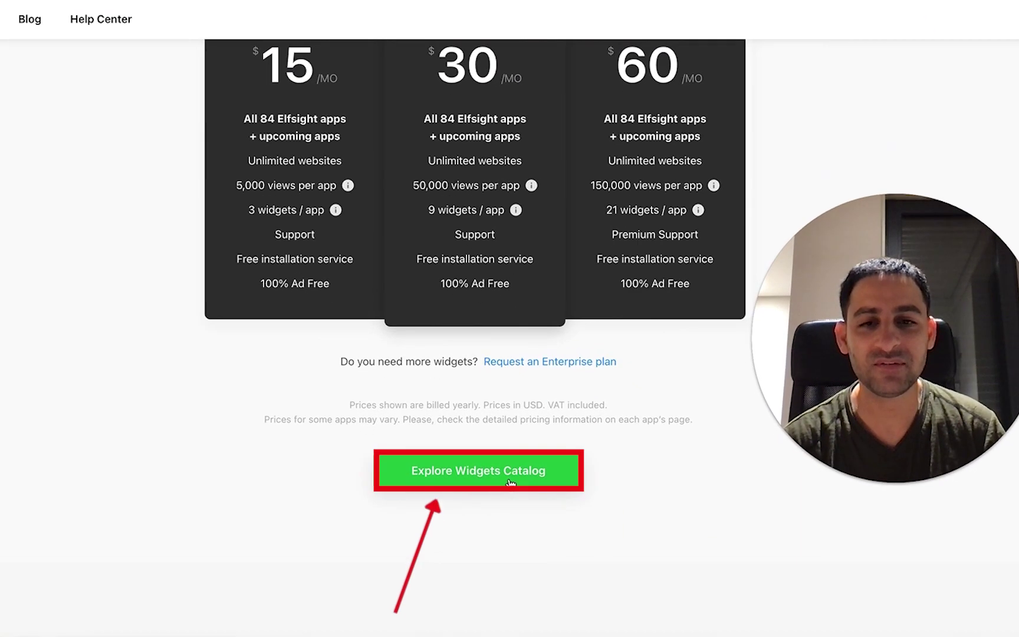
# Step: Browse through the full Elfsight widgets catalog from top to bottom
pyautogui.click(498, 478)
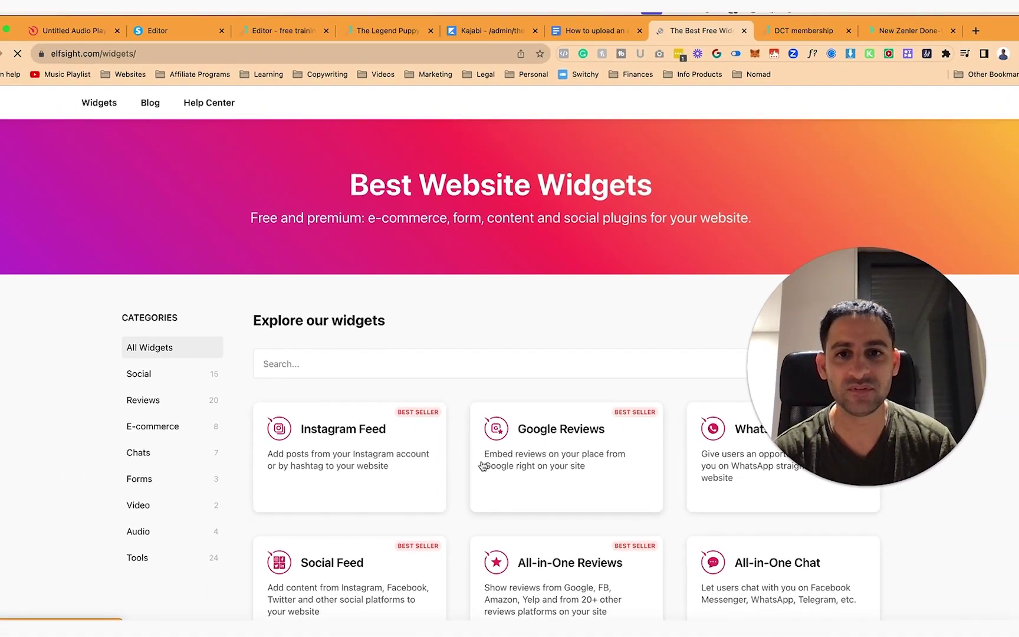
pyautogui.scroll(-3, 371, 288)
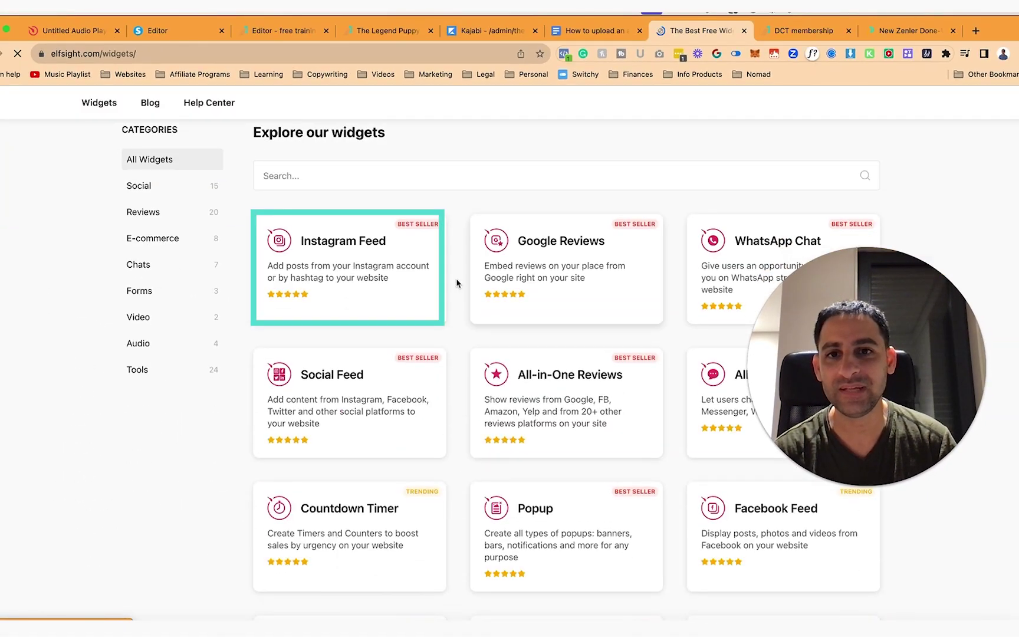
pyautogui.scroll(-2, 456, 283)
pyautogui.scroll(-1, 456, 284)
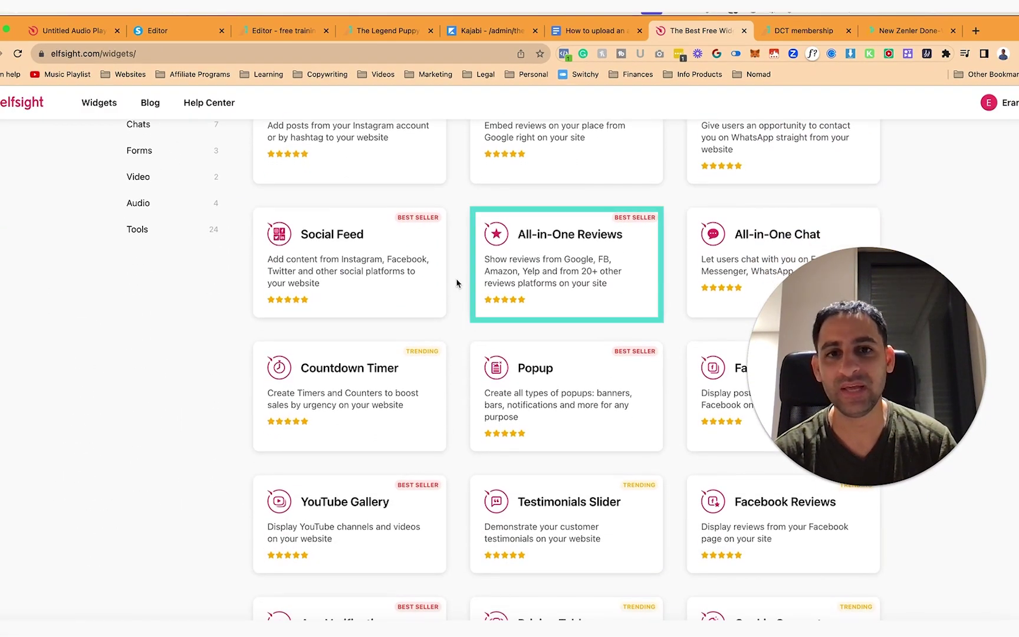
pyautogui.scroll(-4, 457, 283)
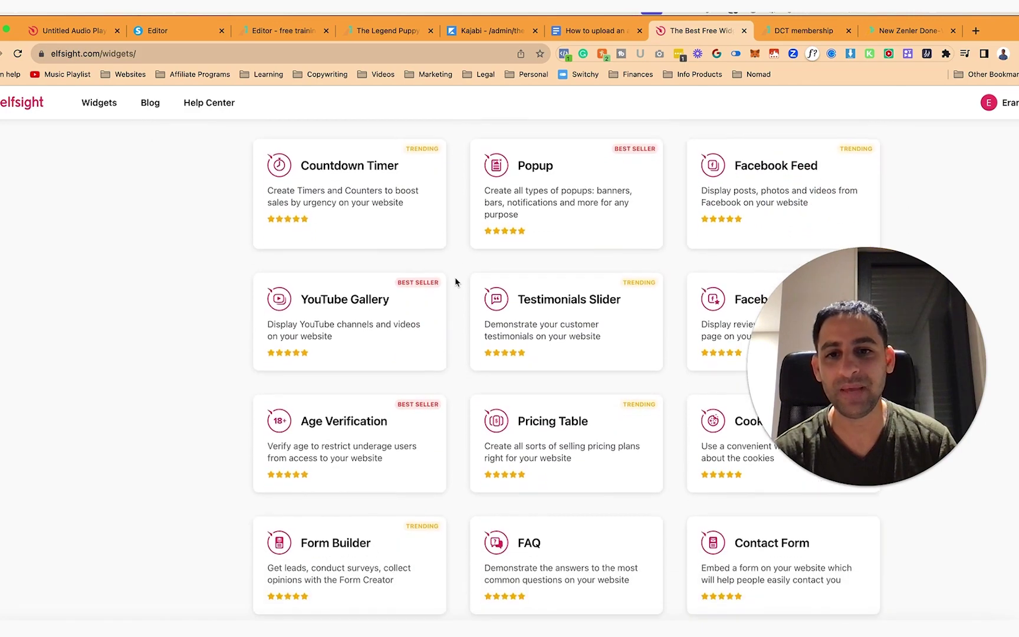
pyautogui.scroll(-15, 454, 282)
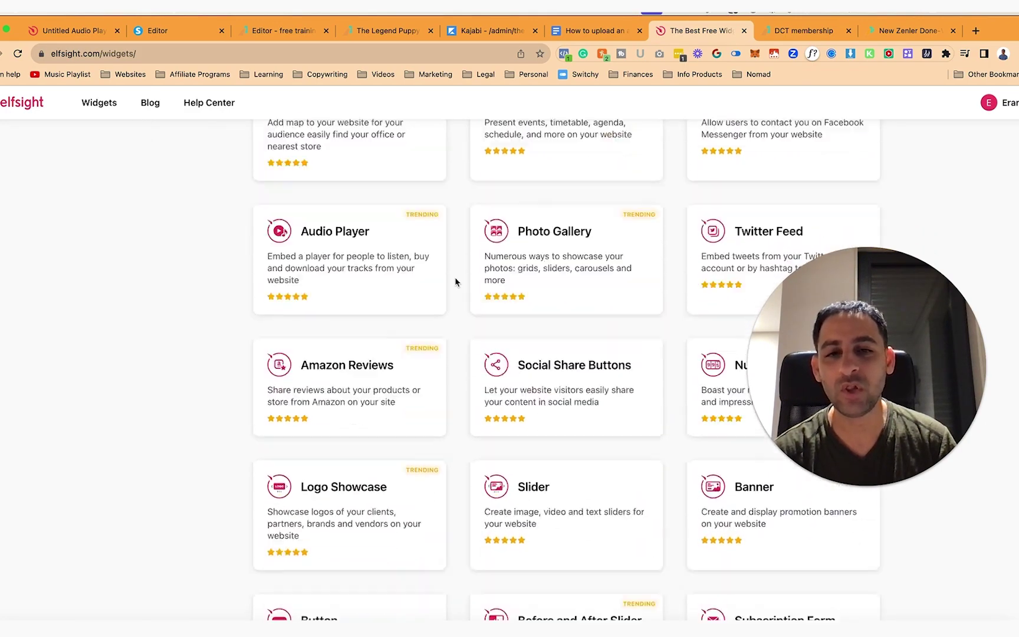
pyautogui.scroll(-1, 456, 282)
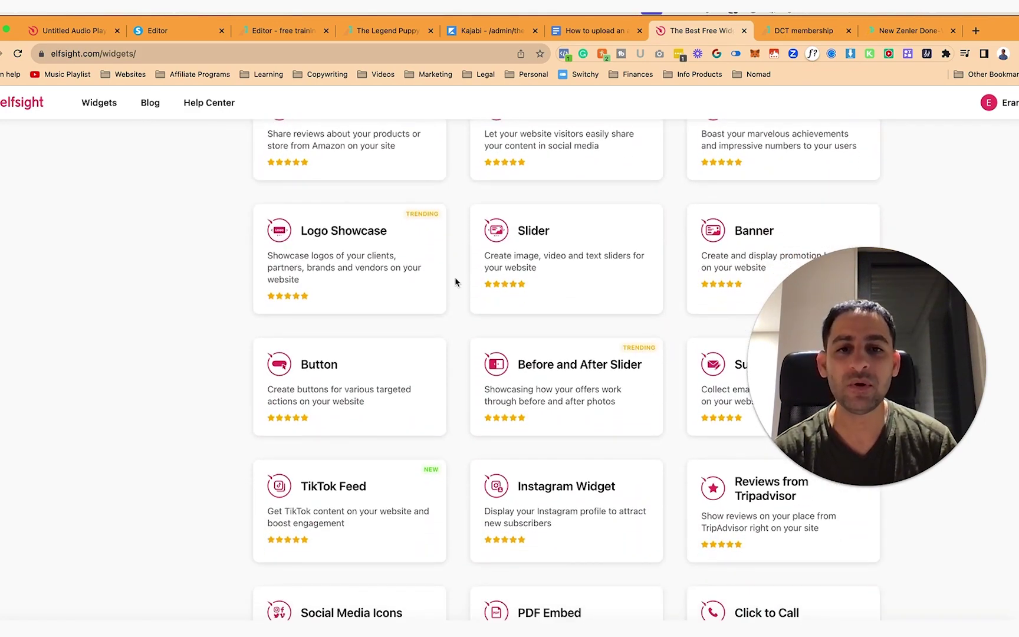
pyautogui.scroll(-4, 455, 282)
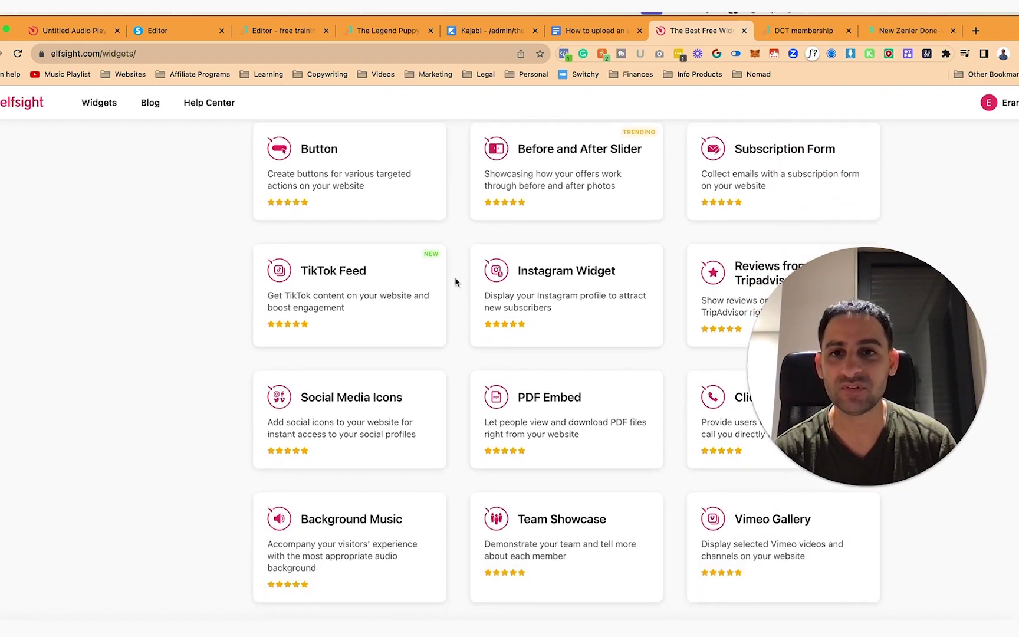
pyautogui.scroll(-5, 454, 282)
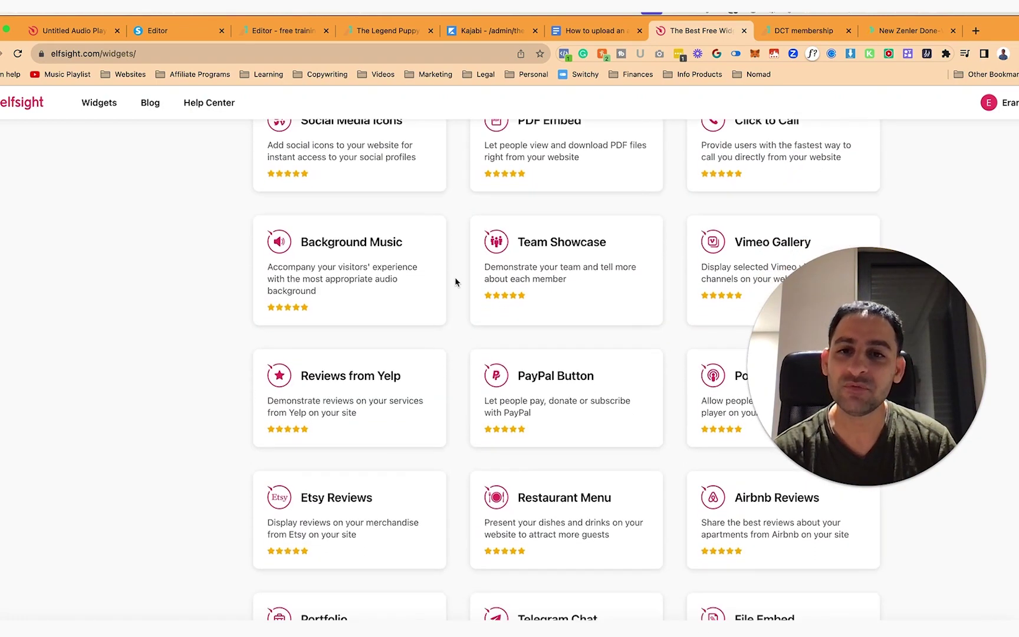
pyautogui.scroll(-5, 455, 282)
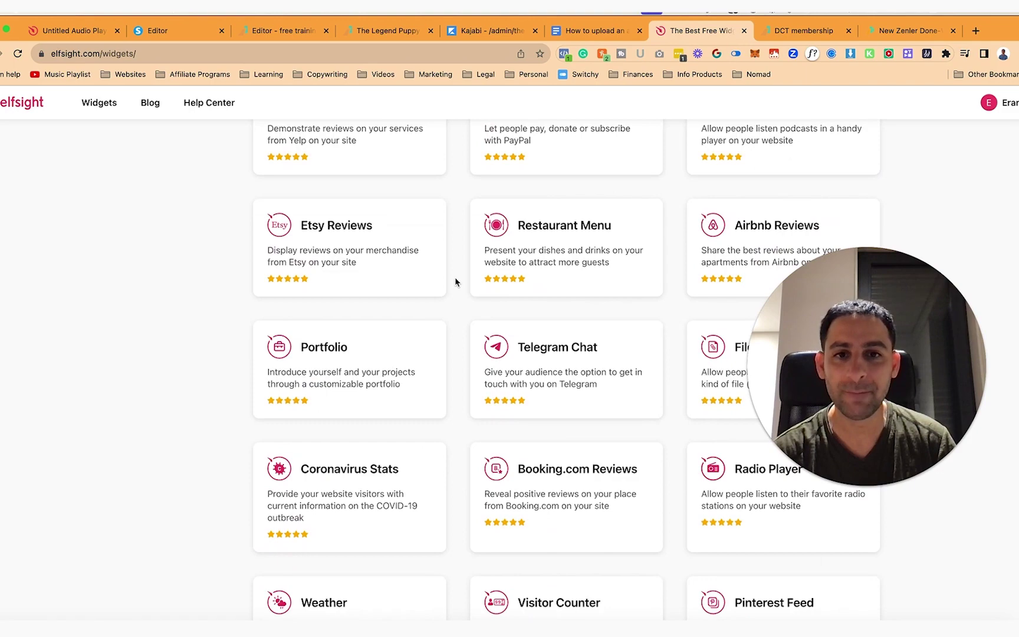
pyautogui.scroll(-10, 456, 282)
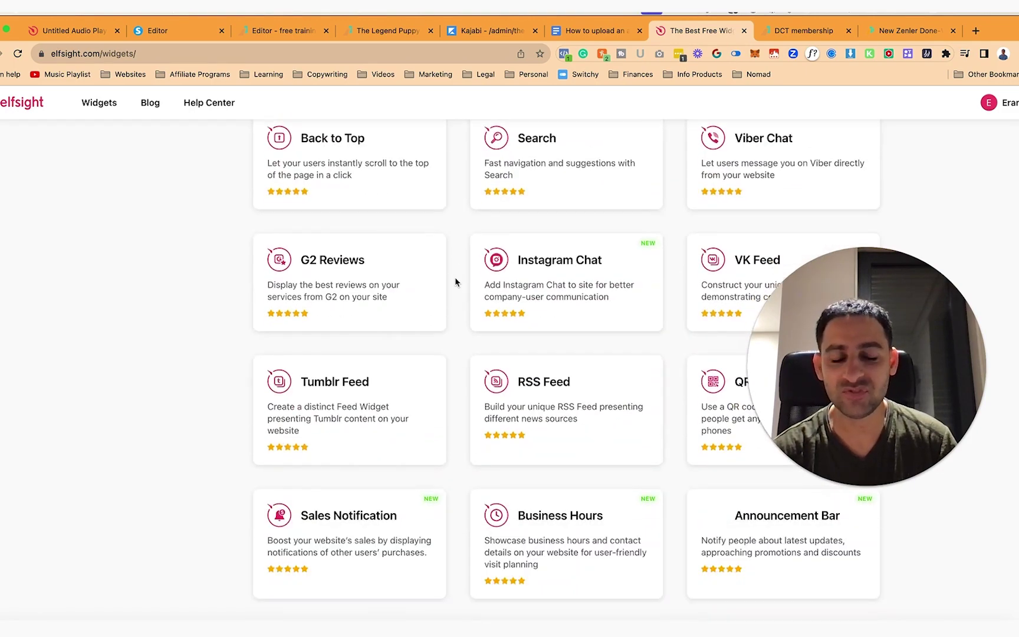
pyautogui.scroll(-4, 455, 282)
pyautogui.scroll(-7, 454, 282)
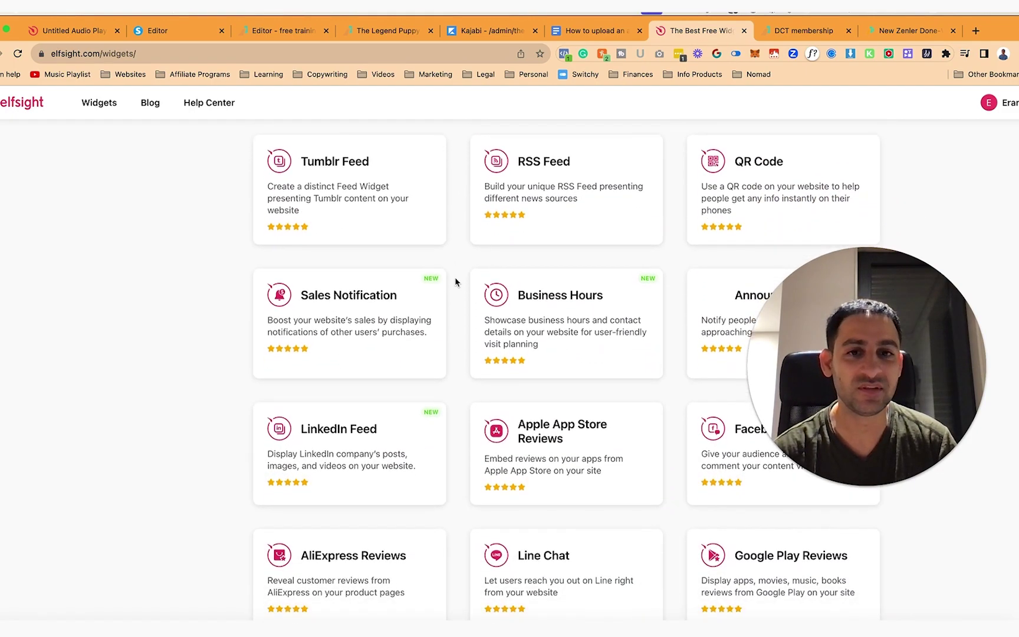
pyautogui.scroll(-6, 454, 282)
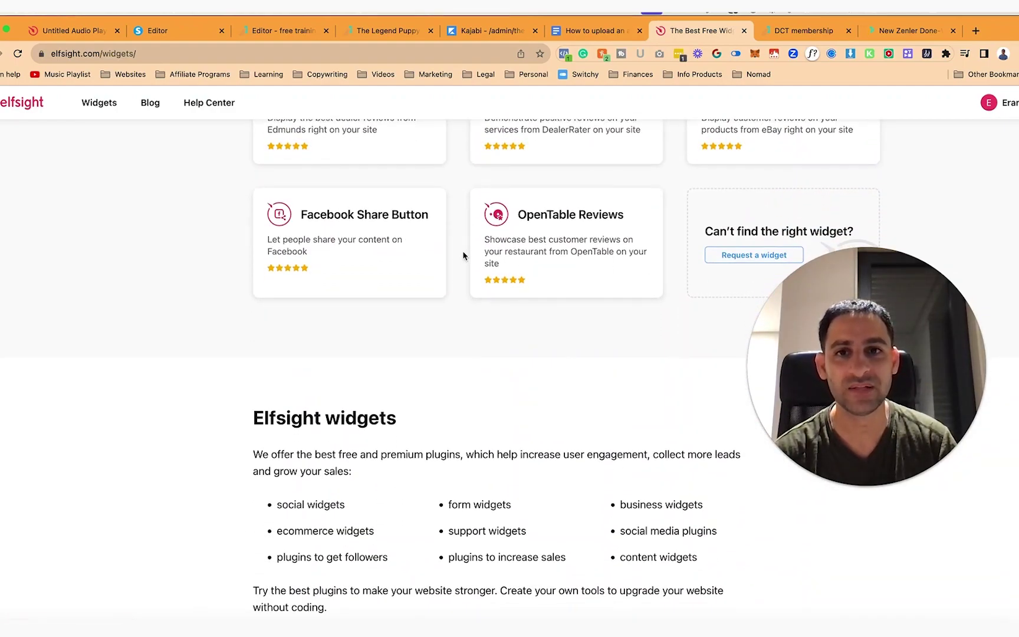
pyautogui.scroll(-3, 464, 255)
pyautogui.scroll(20, 550, 209)
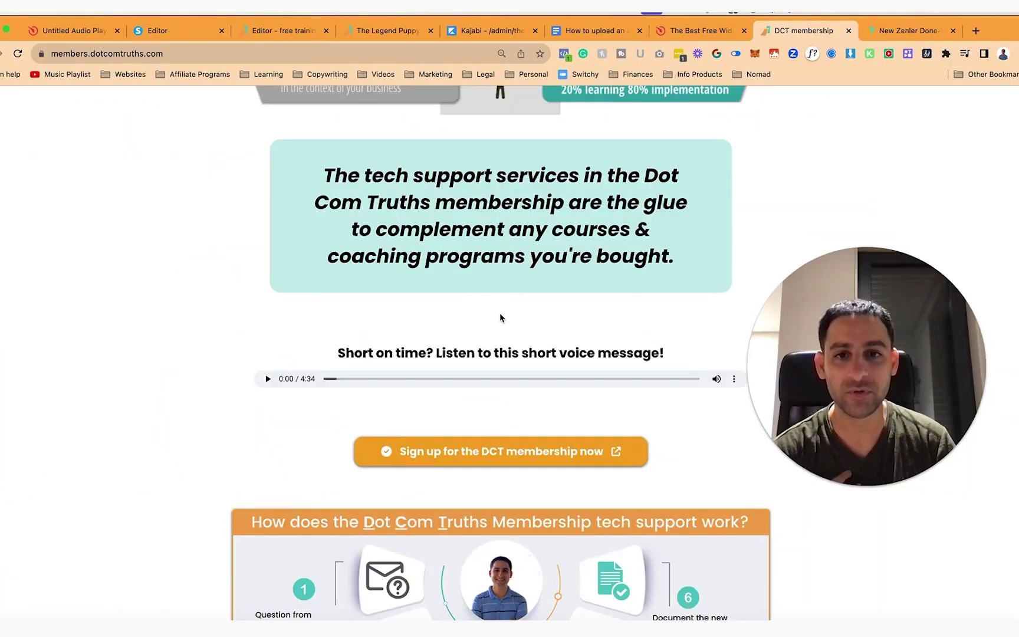
# Step: Scroll the DCT membership page's 4:34 voice message and testimonials, then return to Elfsight's catalog
pyautogui.scroll(-10, 500, 318)
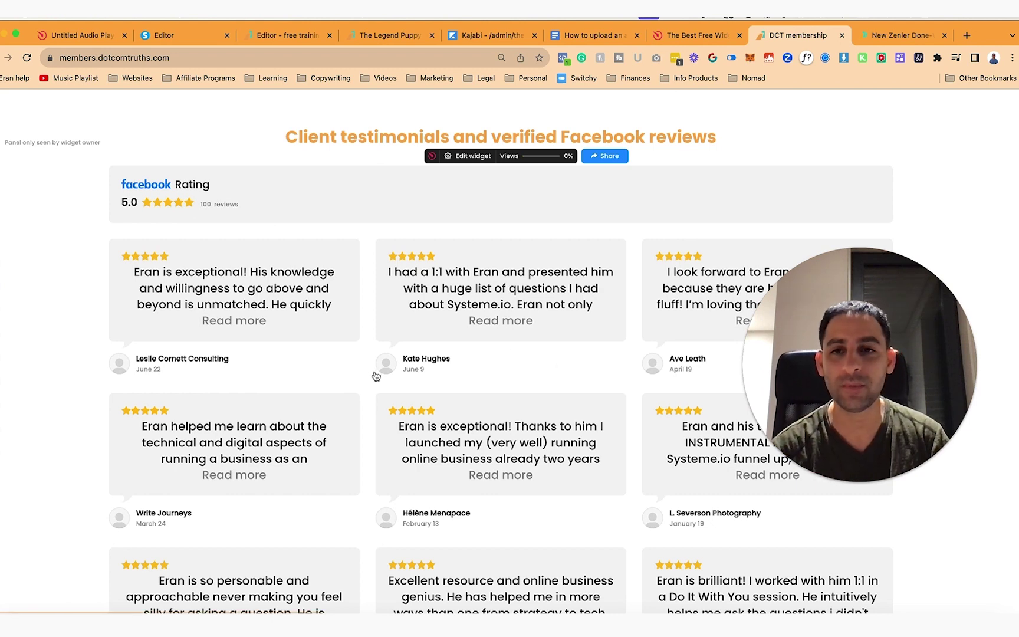
pyautogui.scroll(-3, 449, 397)
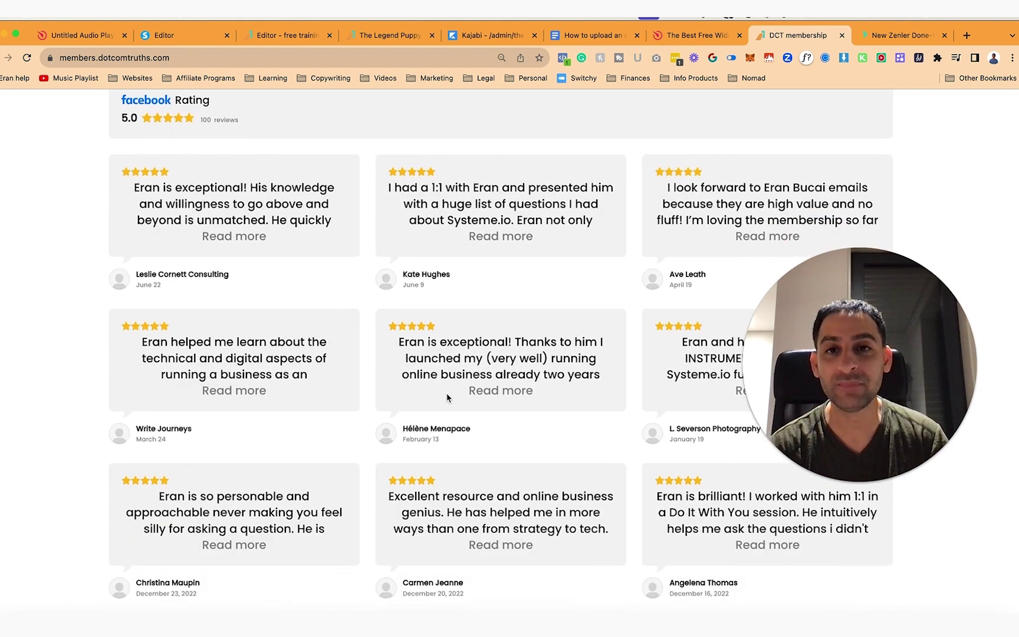
pyautogui.scroll(3, 448, 398)
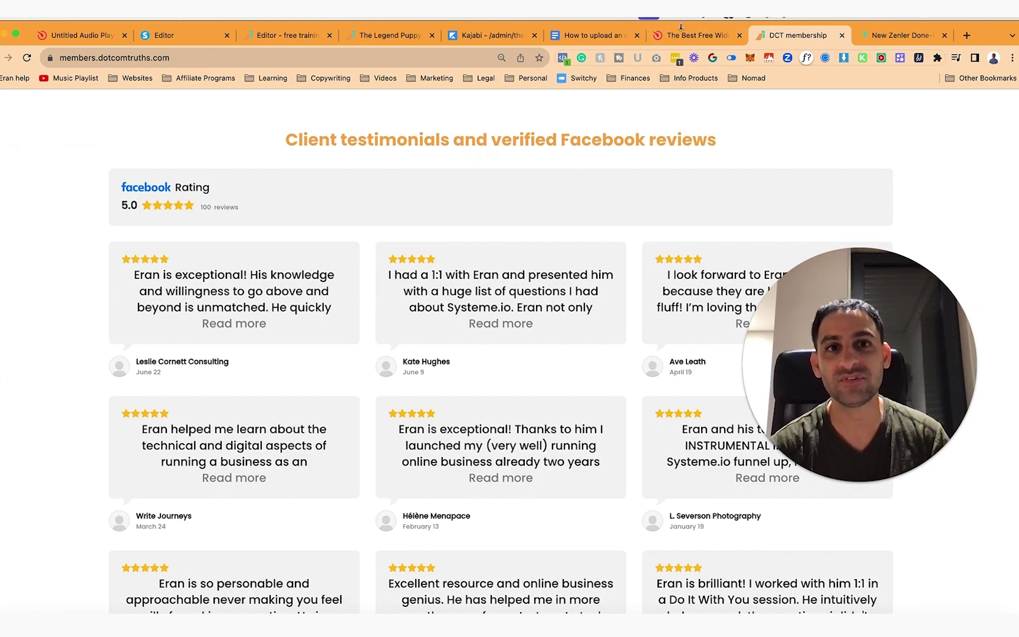
pyautogui.click(704, 41)
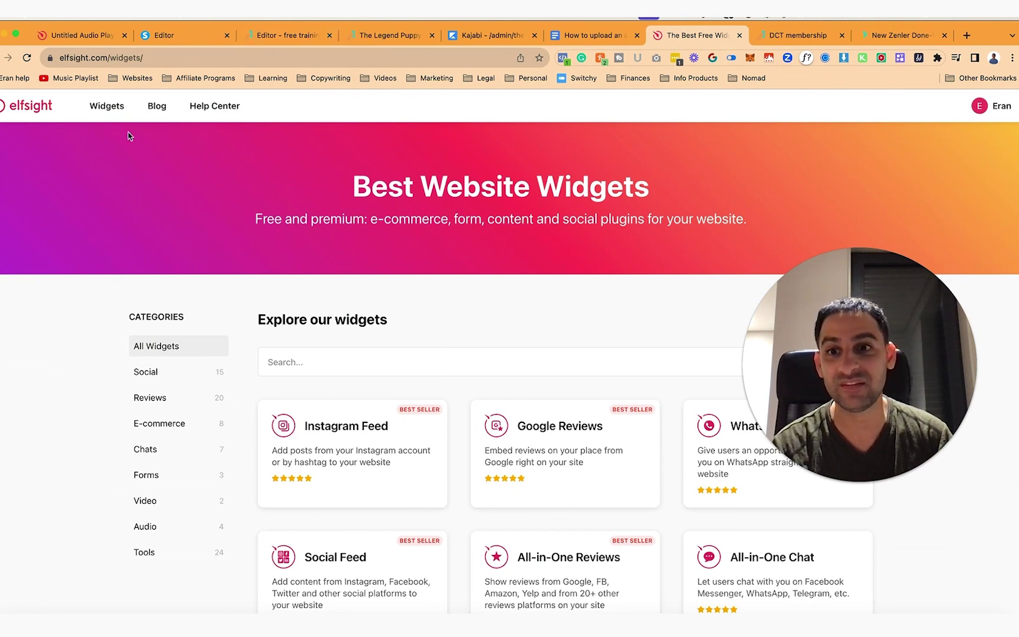
# Step: Reload the catalog, return to the audio player editor and test the first voice message
pyautogui.press('super+r')
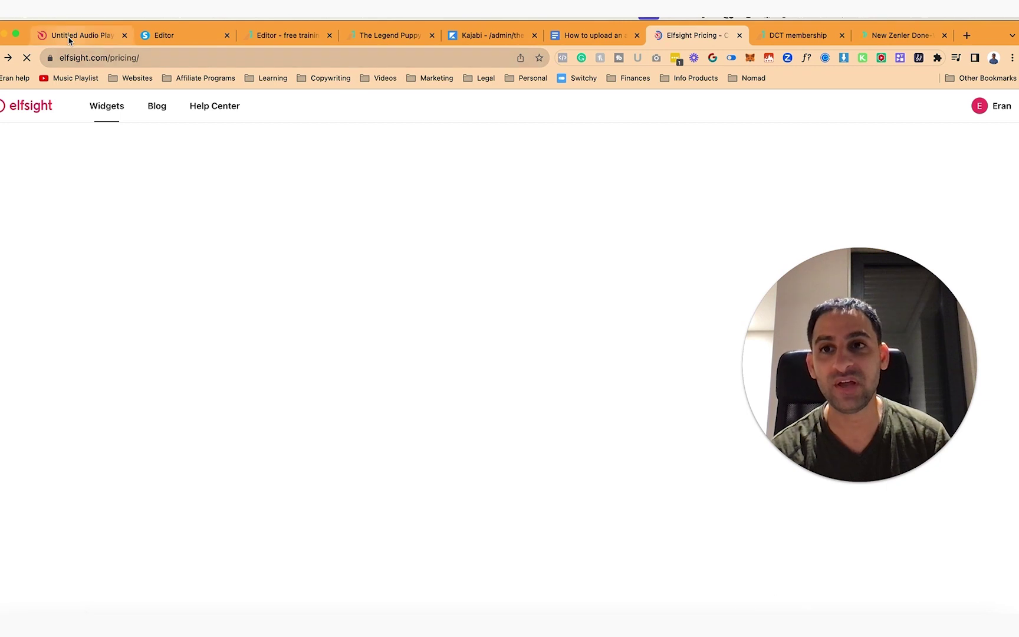
pyautogui.click(69, 38)
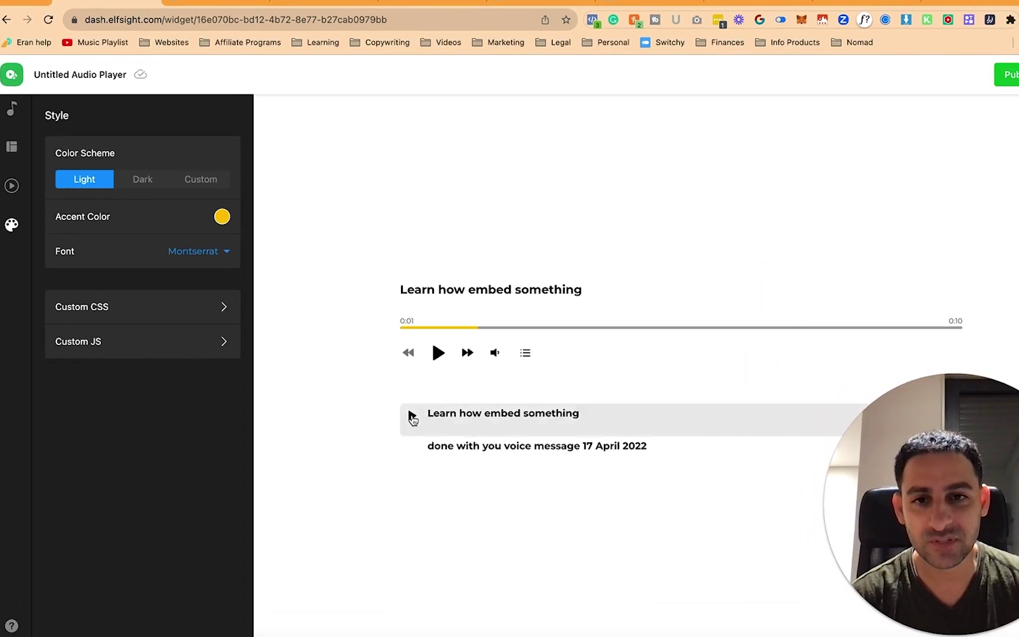
pyautogui.click(412, 417)
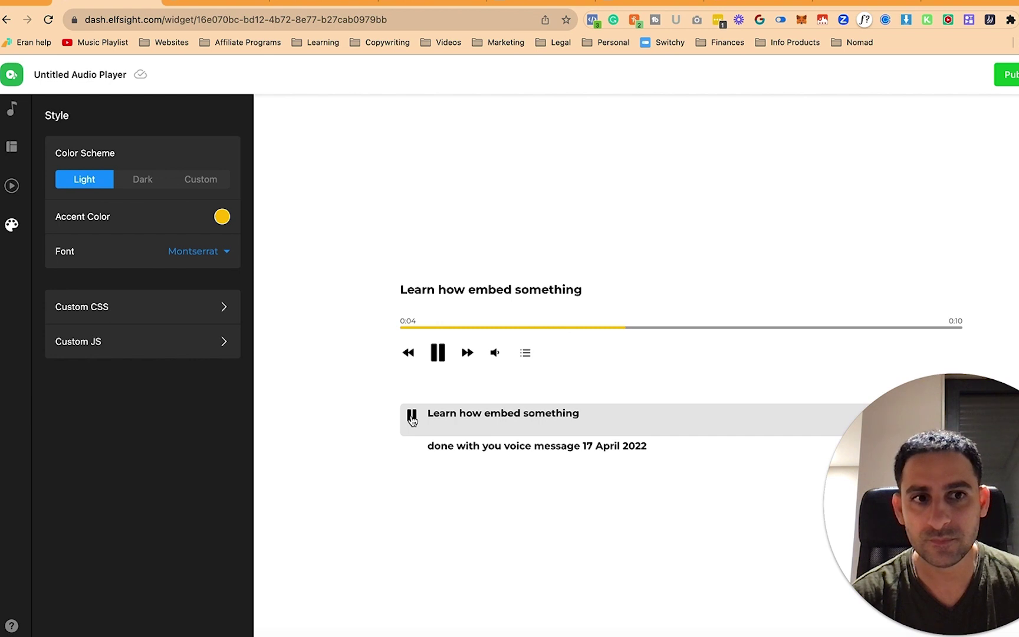
pyautogui.click(412, 416)
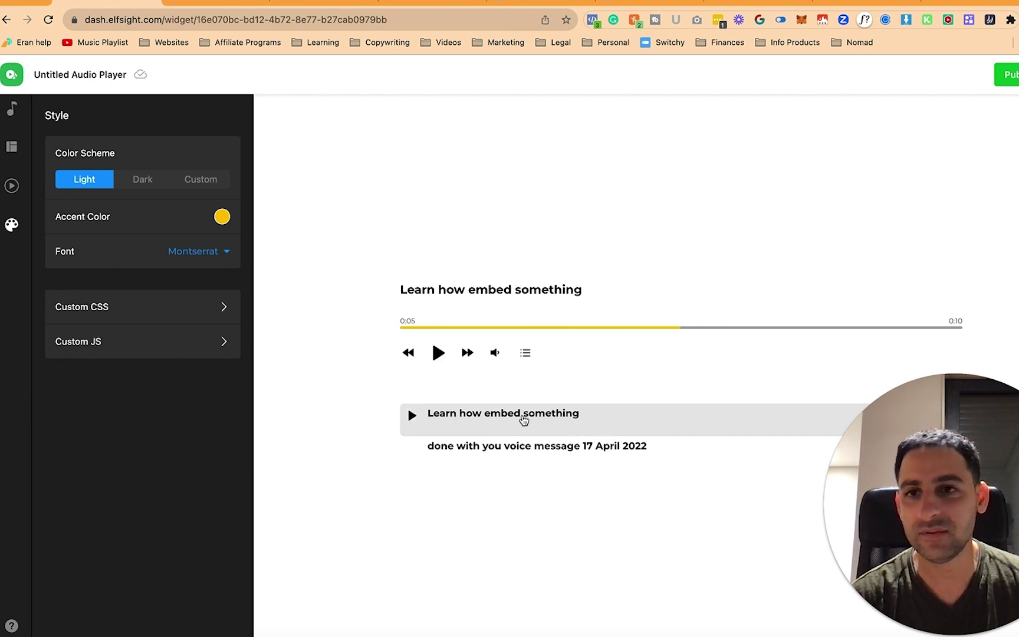
# Step: Apply a custom colour scheme and try the player controls, keeping playlist, progress bar and title shown
pyautogui.click(206, 185)
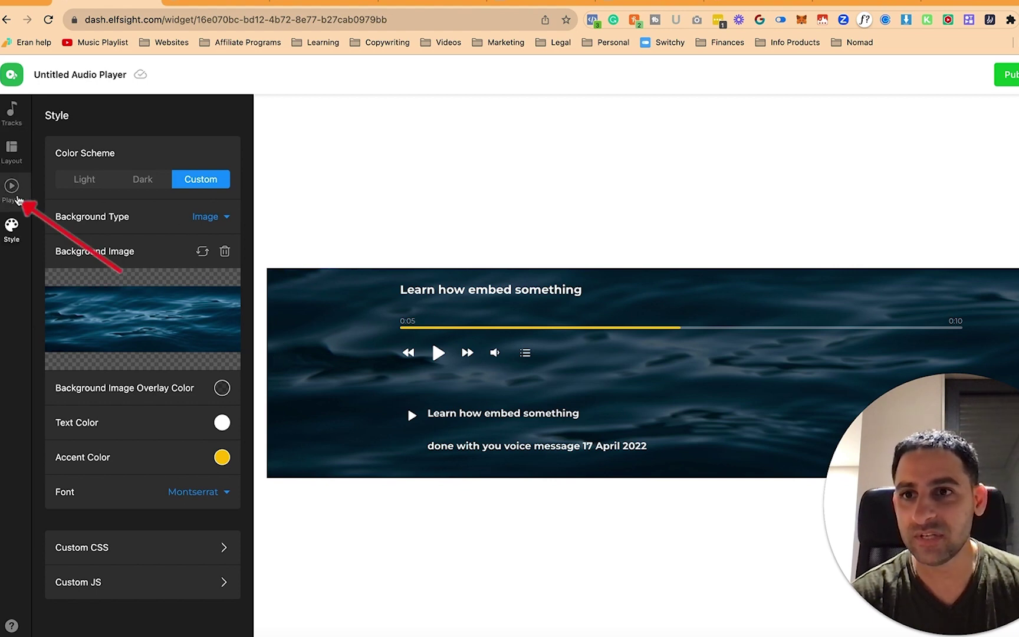
pyautogui.click(12, 185)
pyautogui.click(62, 219)
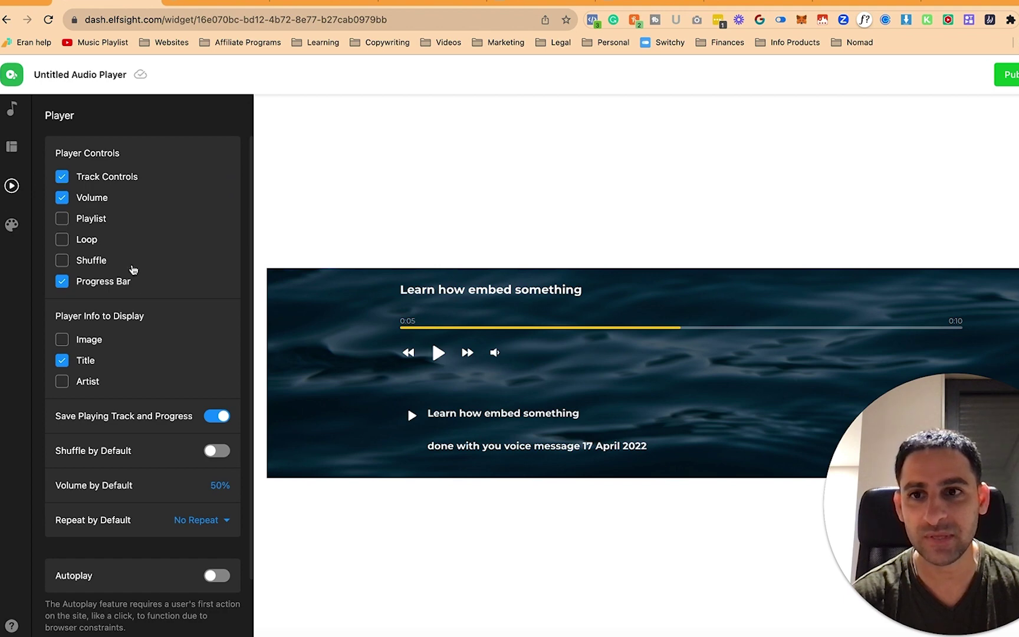
pyautogui.click(62, 220)
pyautogui.click(62, 240)
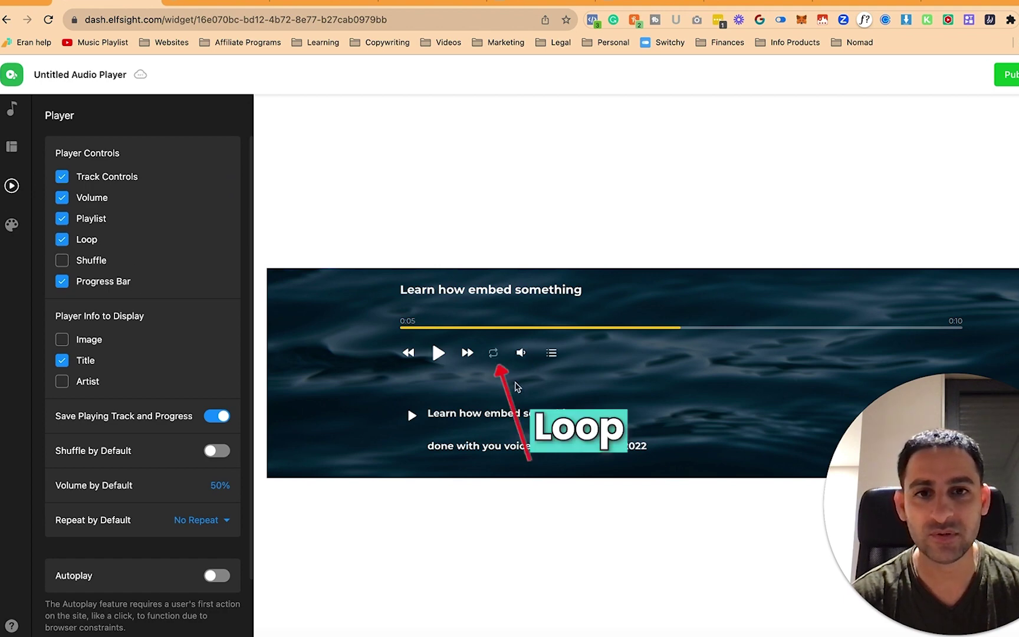
pyautogui.click(62, 239)
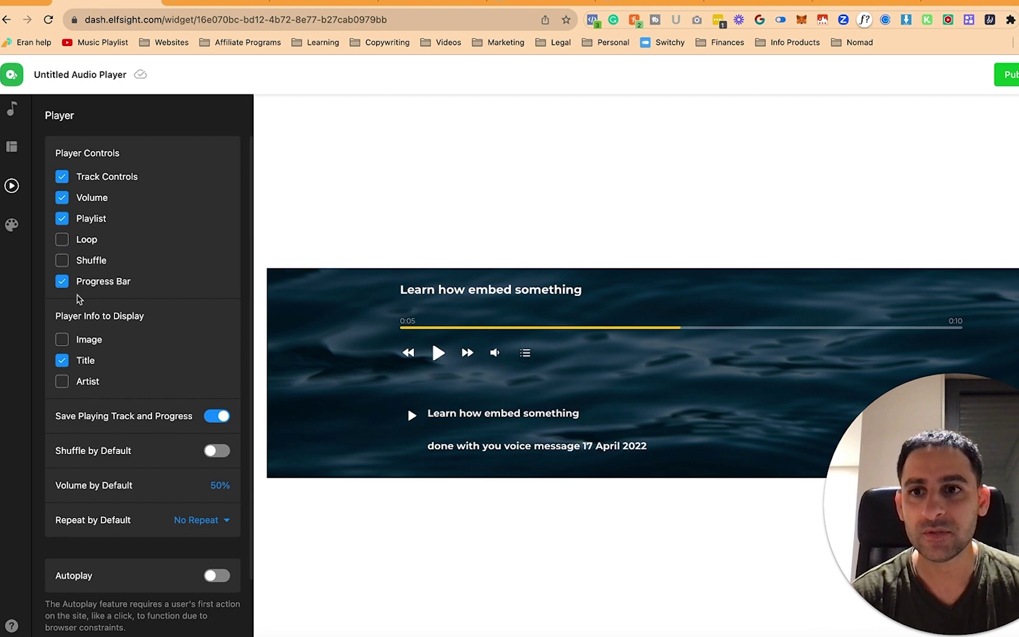
pyautogui.click(63, 282)
pyautogui.click(63, 282)
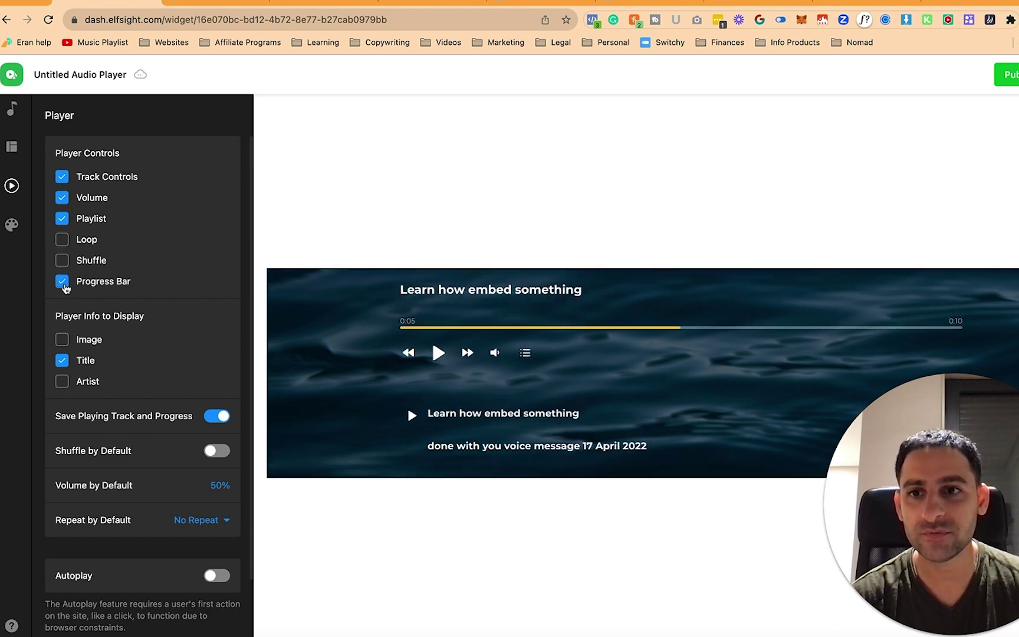
pyautogui.click(63, 361)
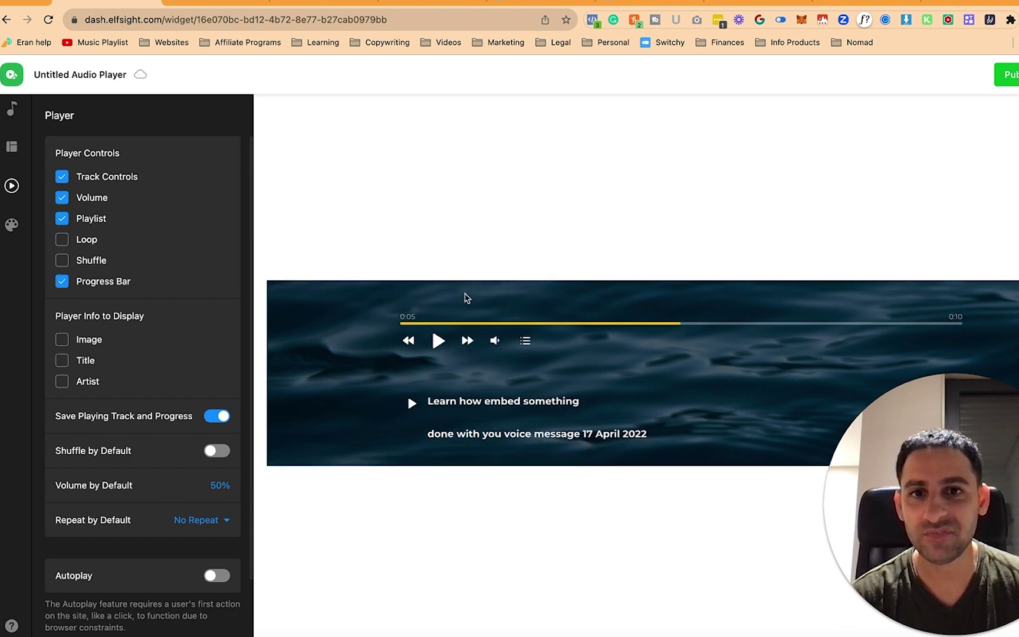
pyautogui.click(62, 361)
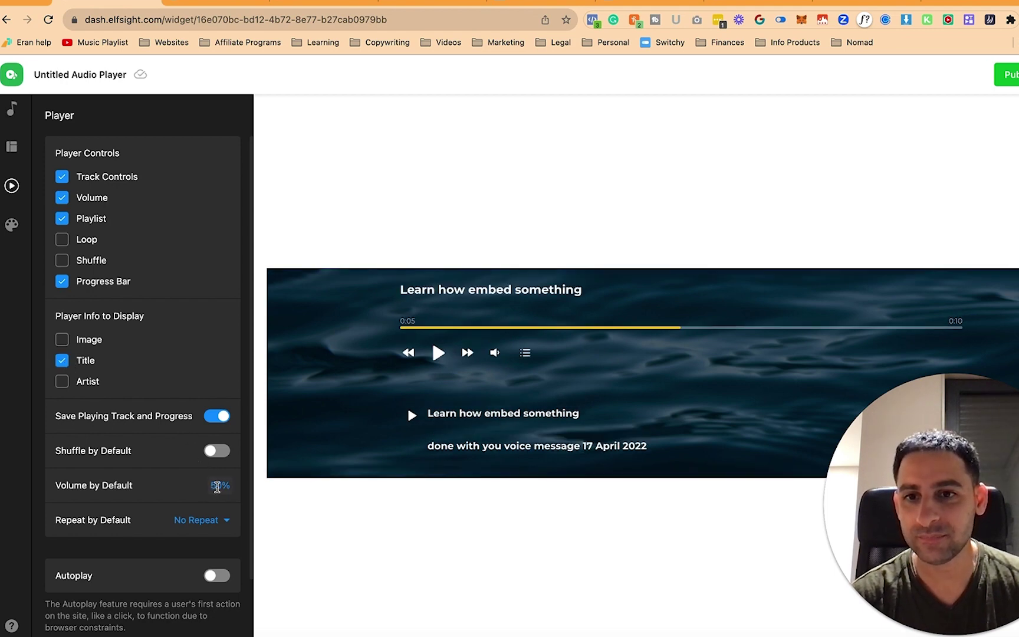
# Step: Set the default volume to 100% and test playback in the preview
pyautogui.click(218, 485)
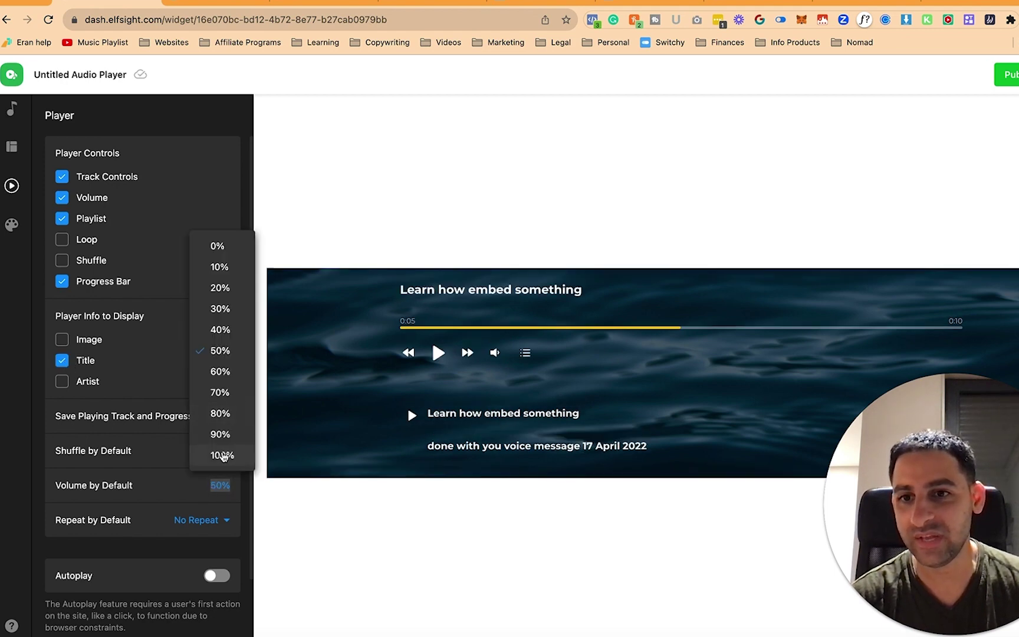
pyautogui.press('Escape')
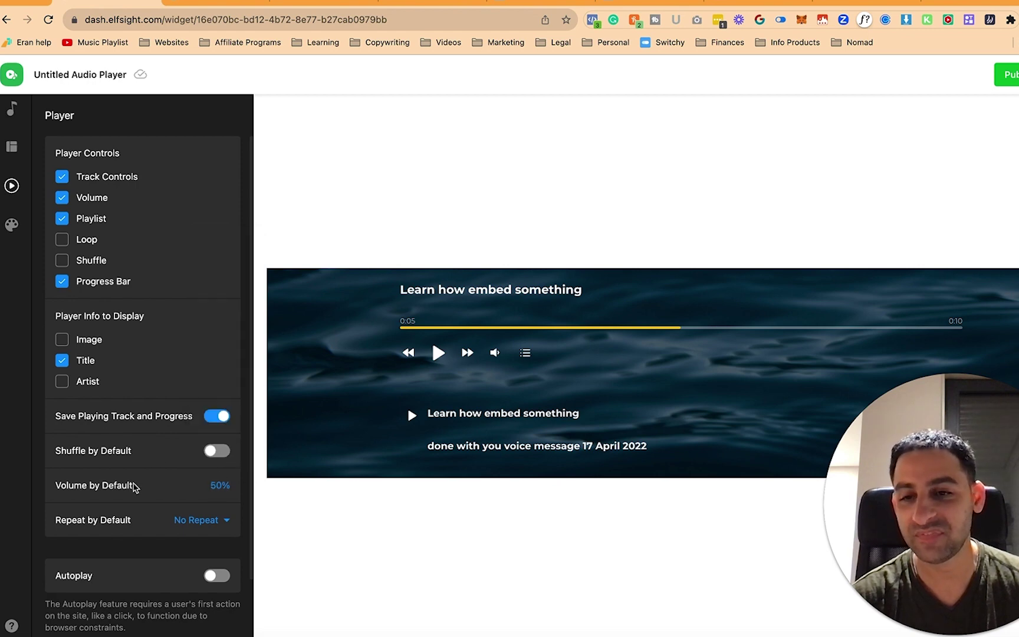
pyautogui.click(211, 484)
pyautogui.click(220, 453)
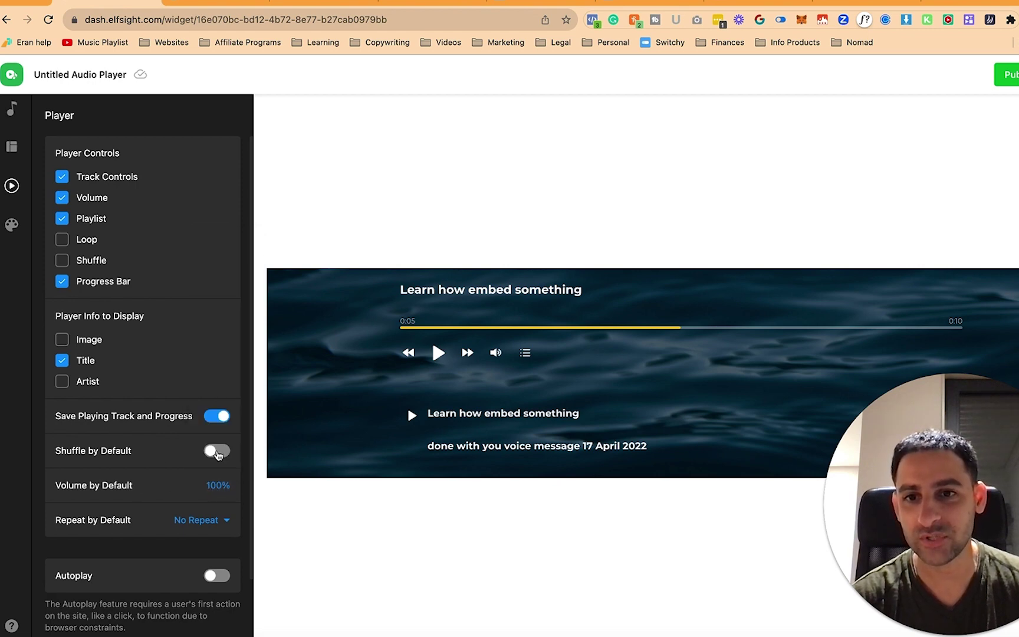
pyautogui.click(413, 416)
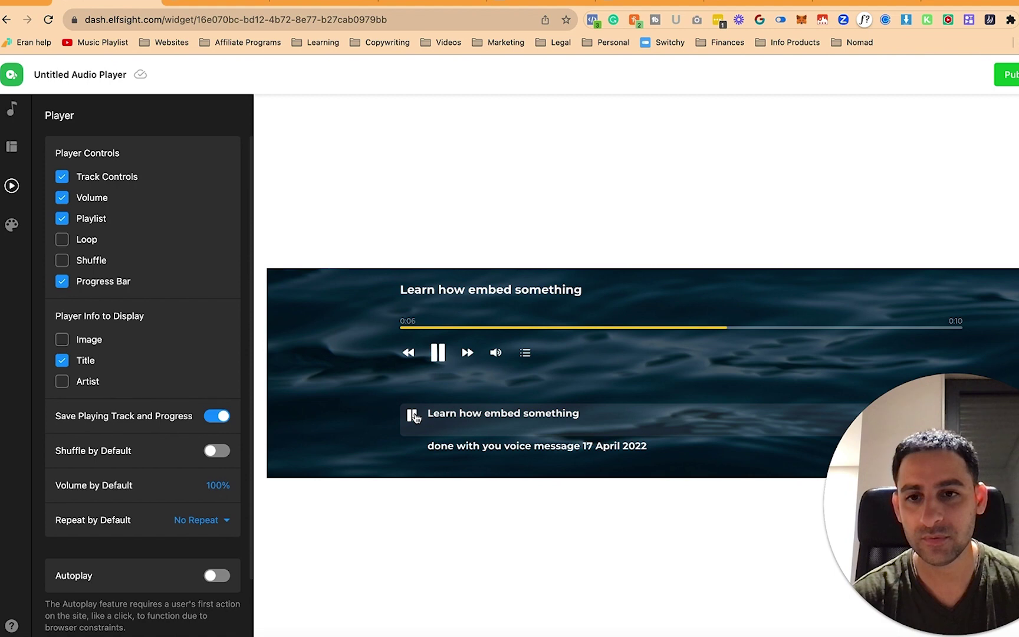
pyautogui.click(413, 415)
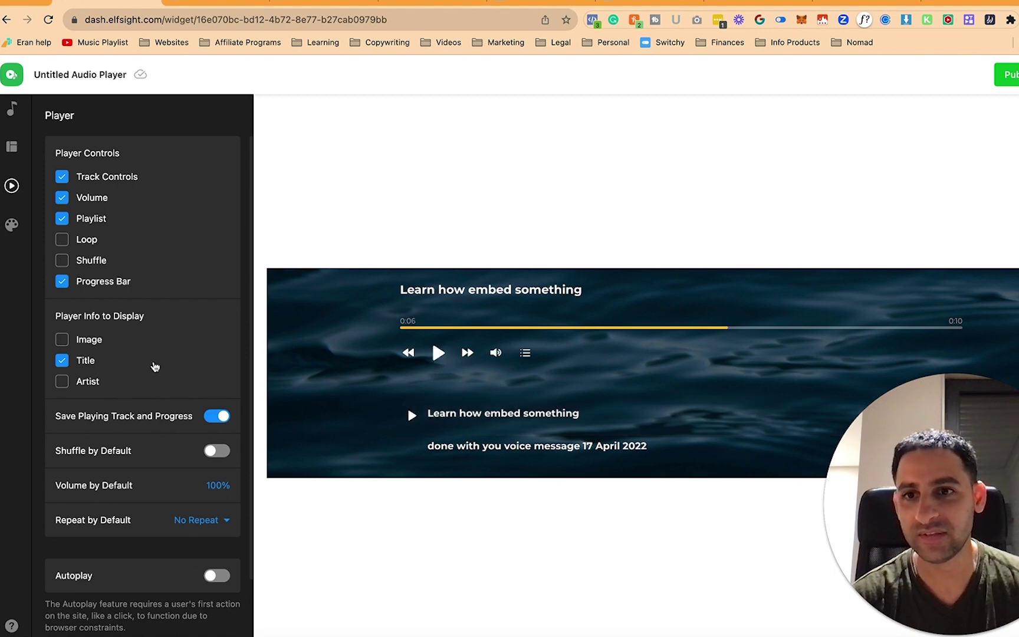
pyautogui.click(11, 146)
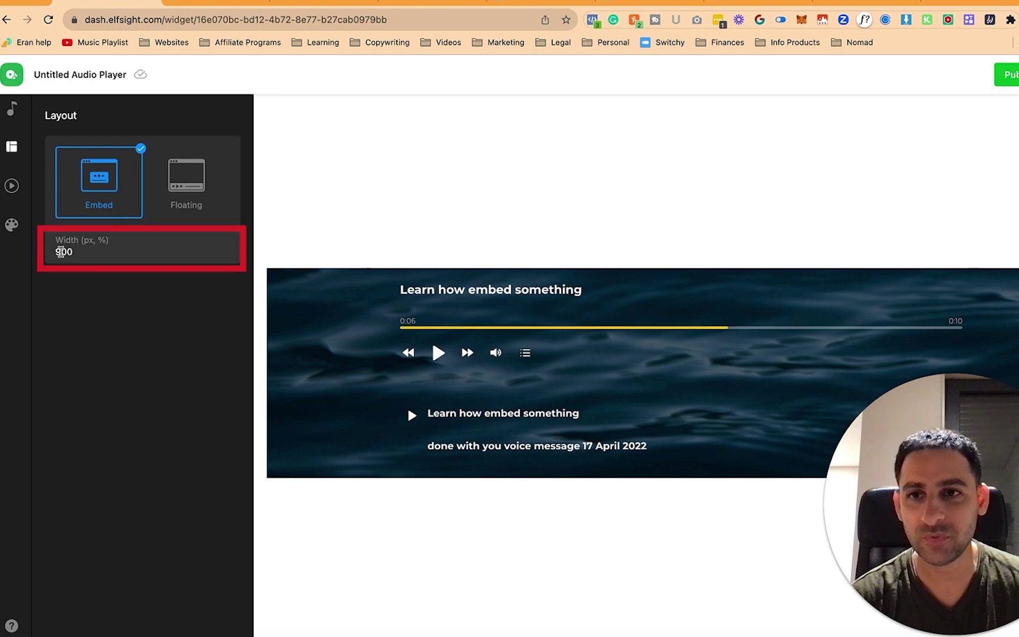
# Step: Set width to 400 and make the player Floating at Top Right with a Minimize Button
pyautogui.write('4')
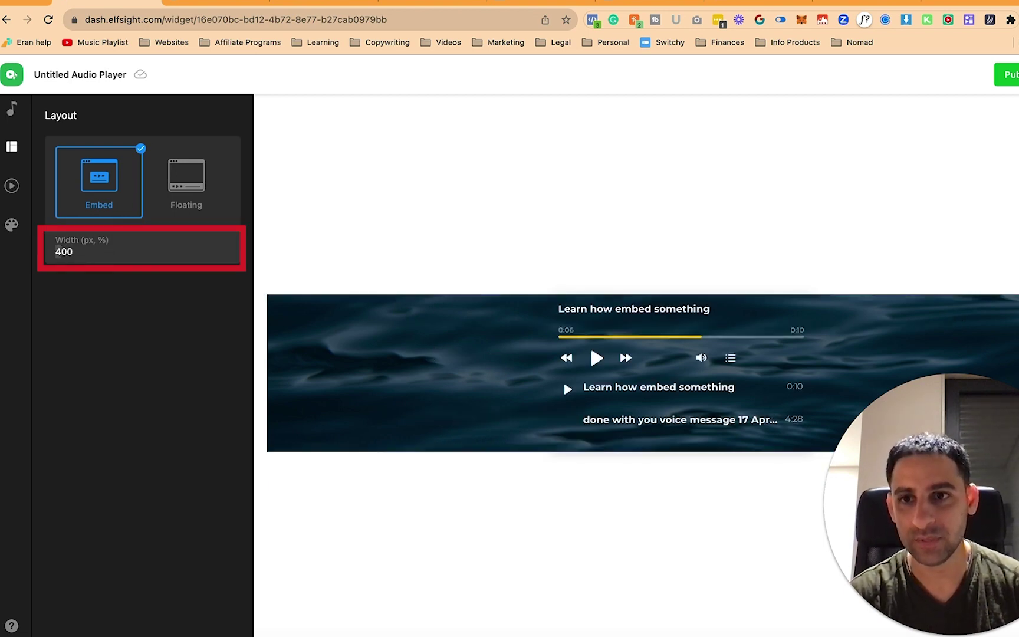
pyautogui.click(187, 177)
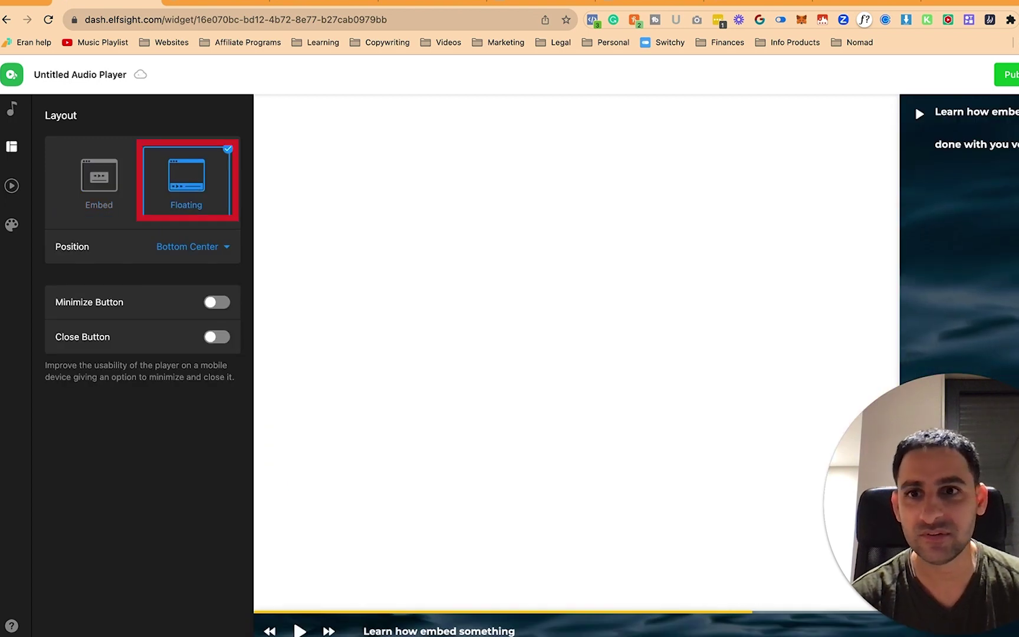
pyautogui.click(184, 247)
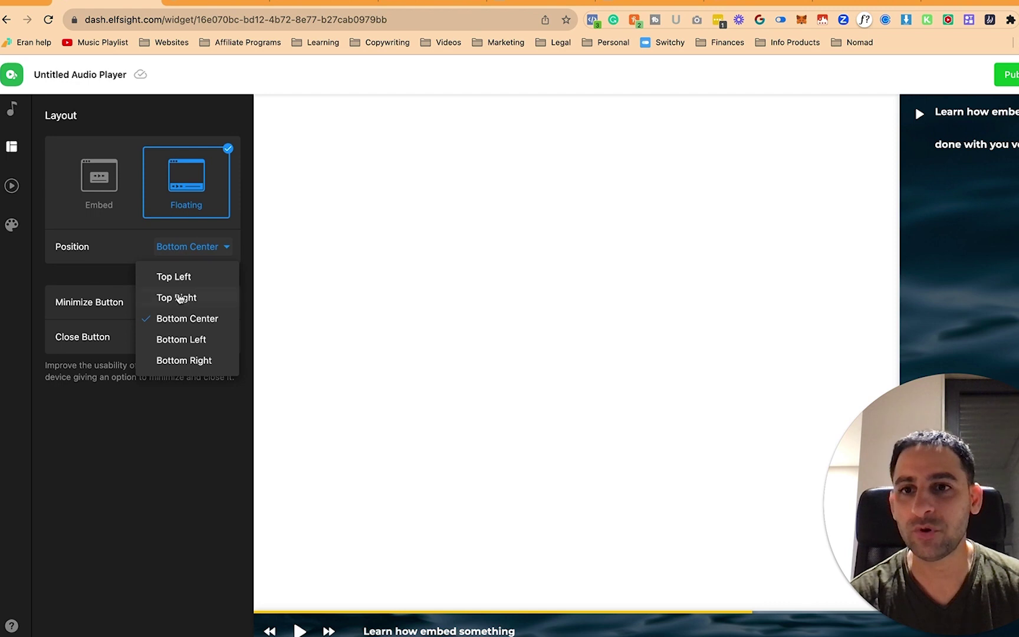
pyautogui.click(180, 297)
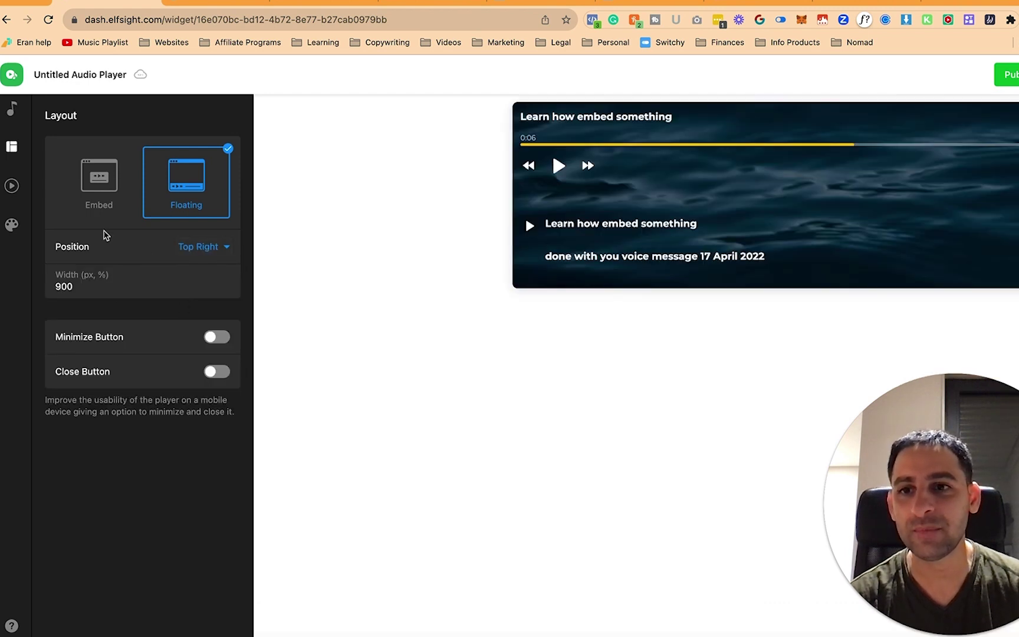
pyautogui.click(219, 336)
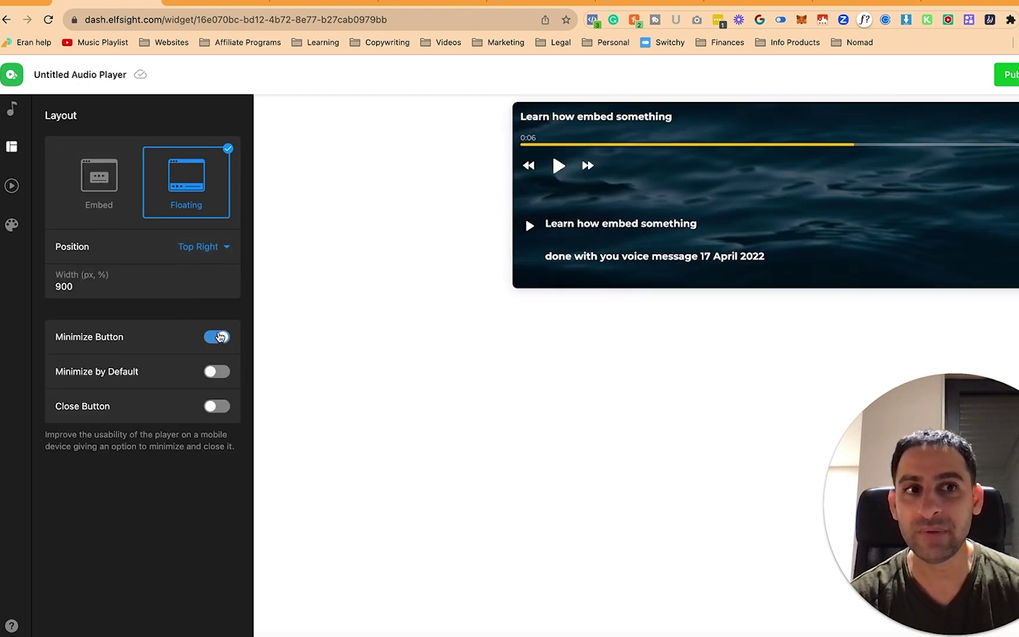
pyautogui.click(11, 109)
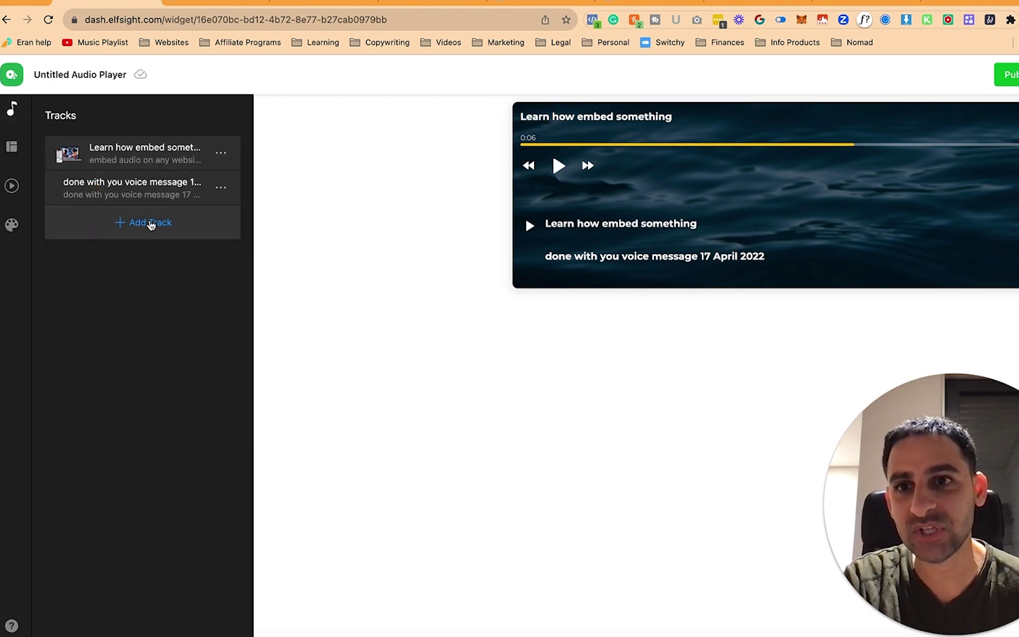
# Step: Begin adding a track, cancel the file upload, then open the first track's options menu
pyautogui.click(158, 223)
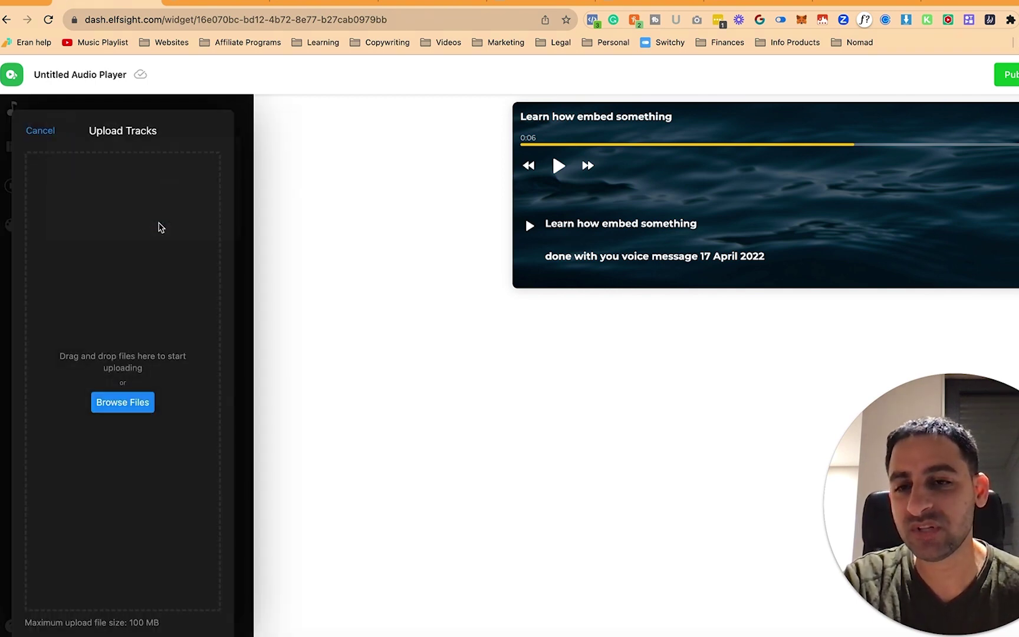
pyautogui.click(129, 402)
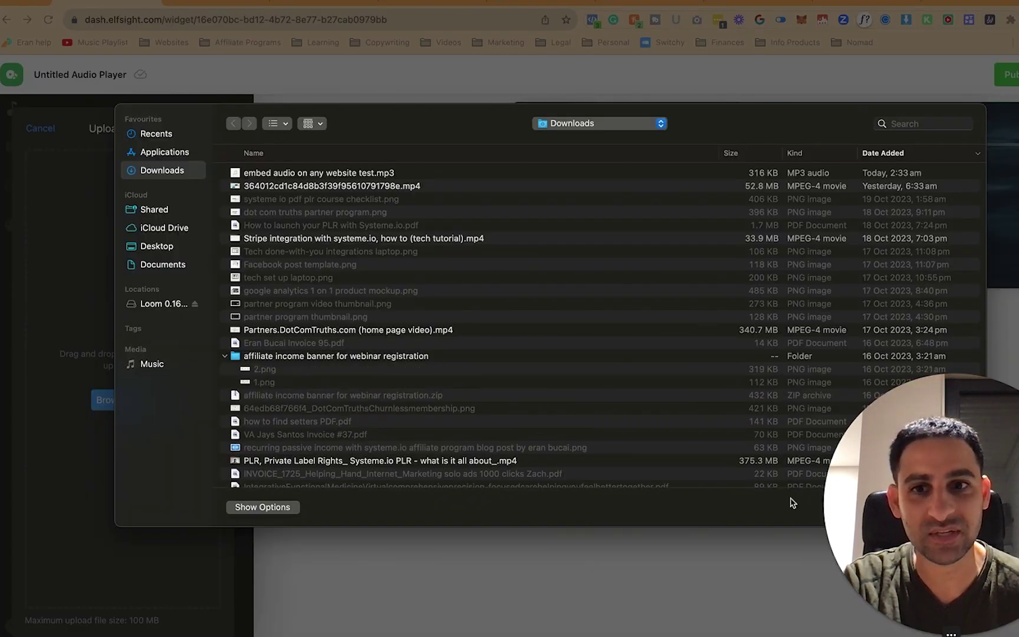
pyautogui.press('Escape')
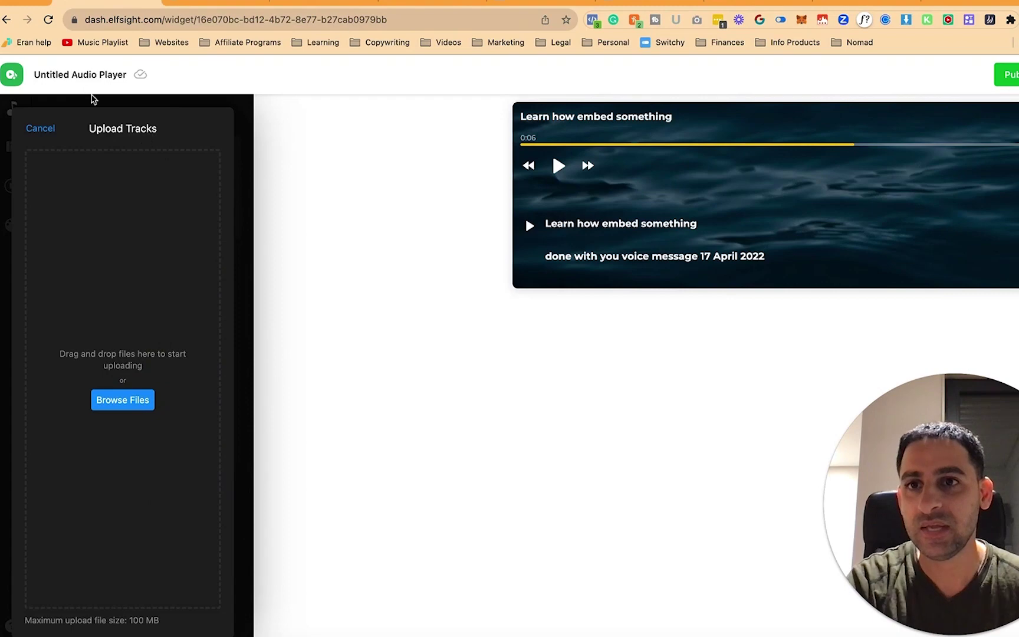
pyautogui.click(36, 131)
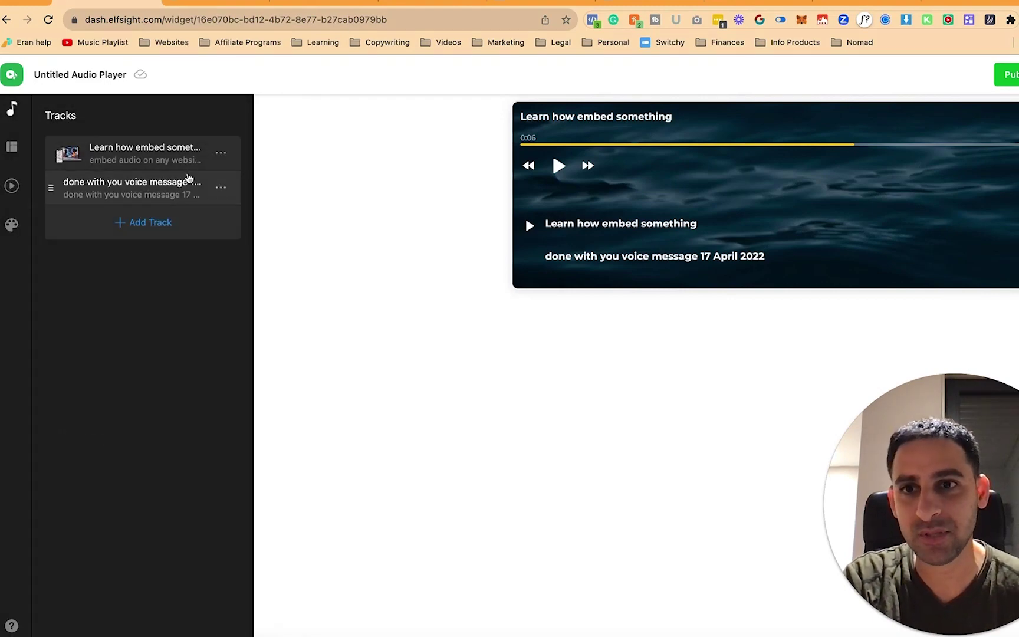
pyautogui.click(220, 153)
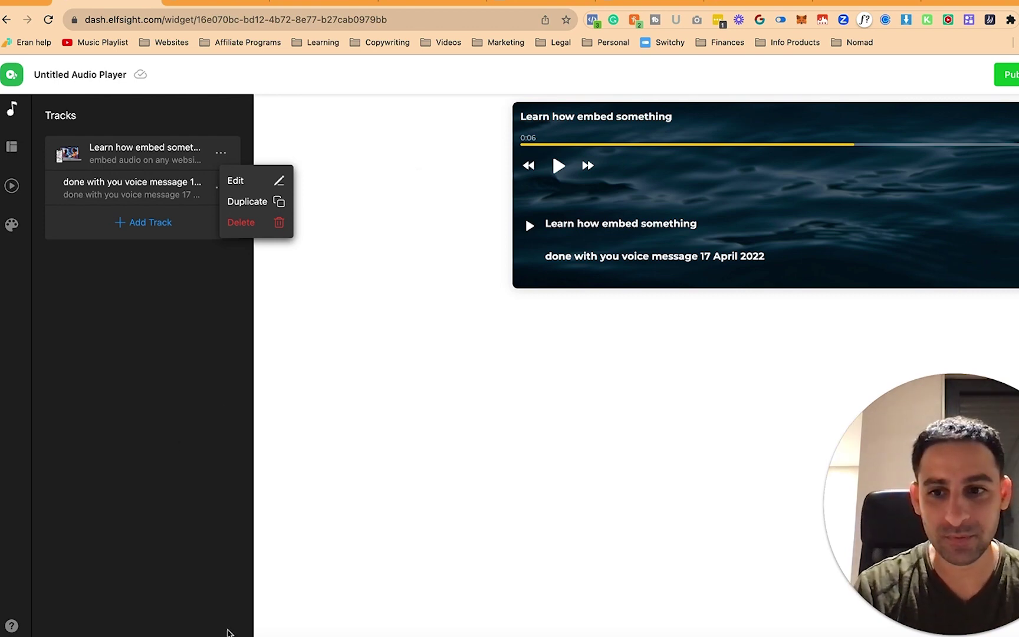
# Step: Download the newest 0:08 voice message from WhatsApp's message-yourself chat
pyautogui.press('super+Tab')
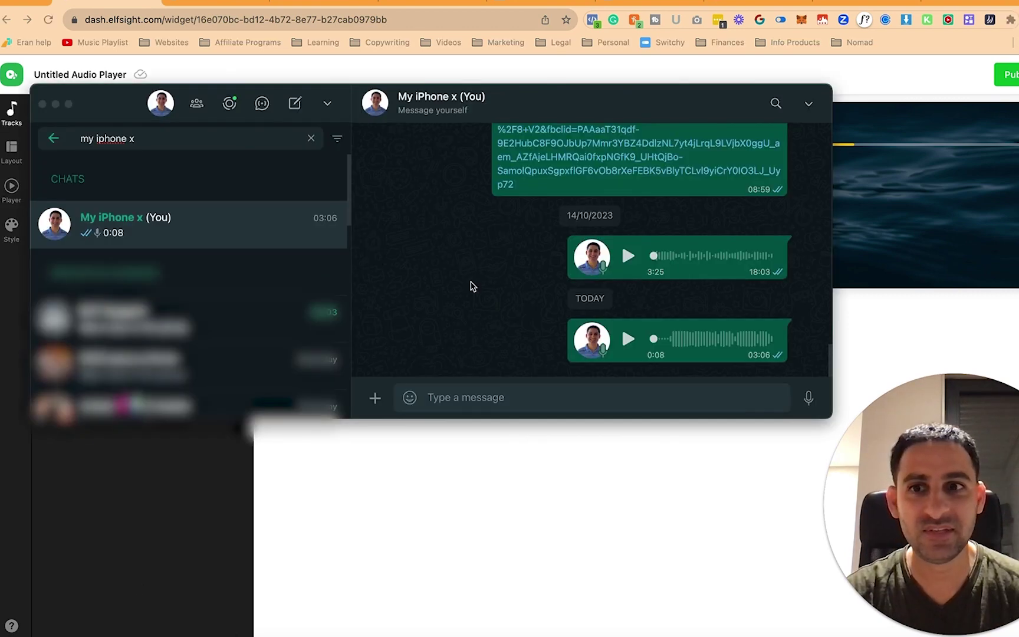
pyautogui.click(799, 338)
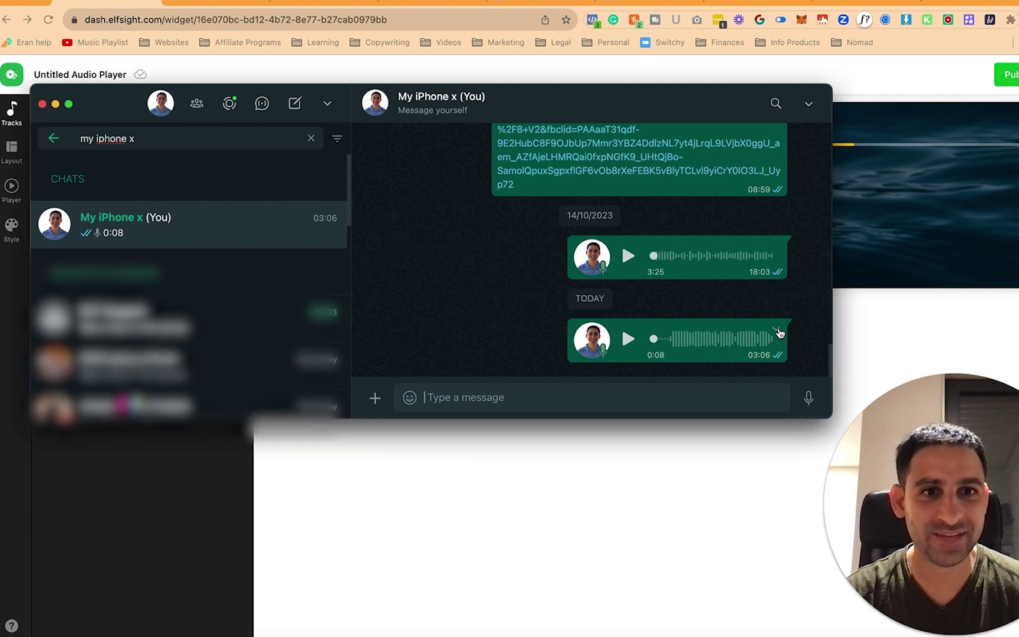
pyautogui.click(777, 332)
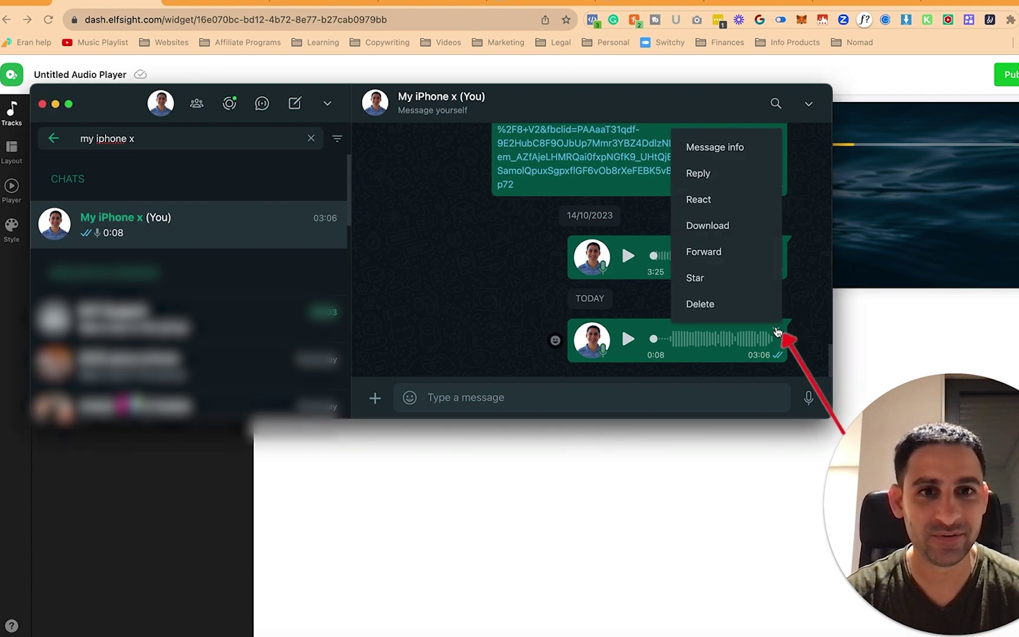
pyautogui.click(710, 226)
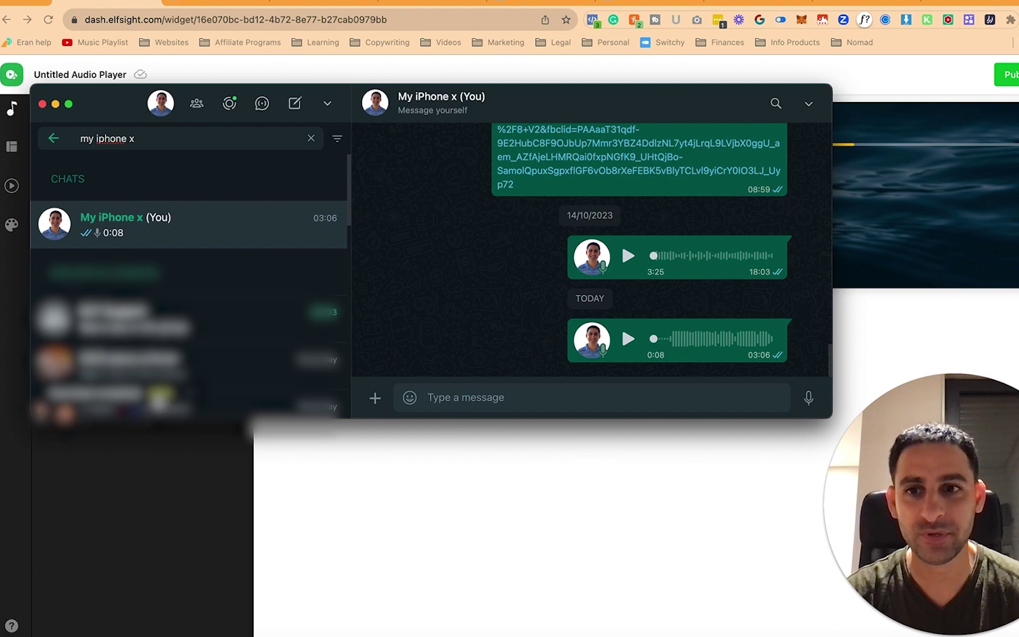
pyautogui.press('super+Tab')
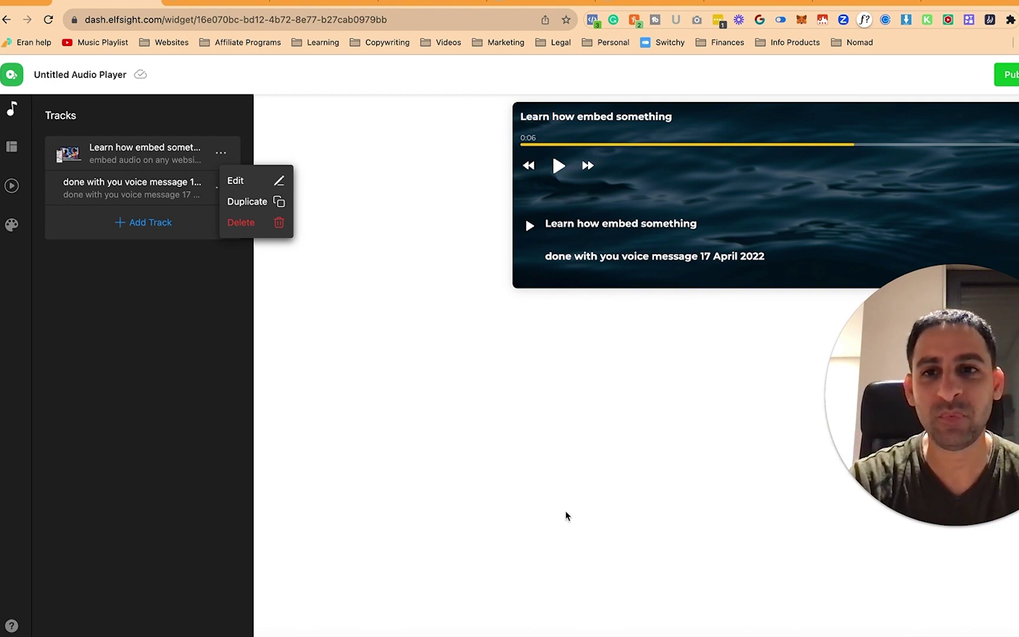
# Step: Publish the Untitled Audio Player and copy its embed code from the Install dialog
pyautogui.click(131, 293)
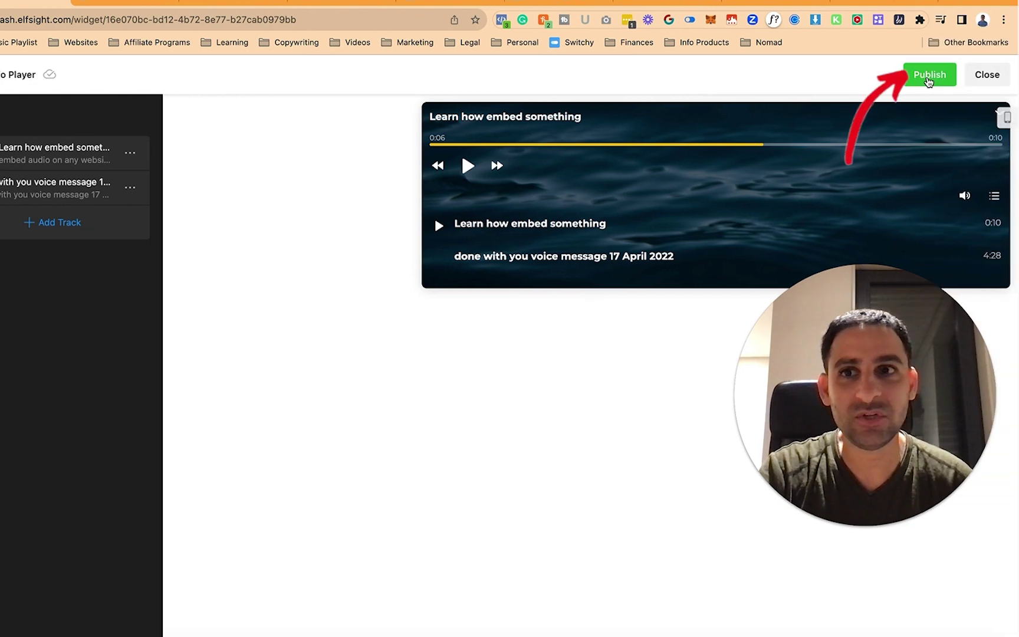
pyautogui.click(953, 79)
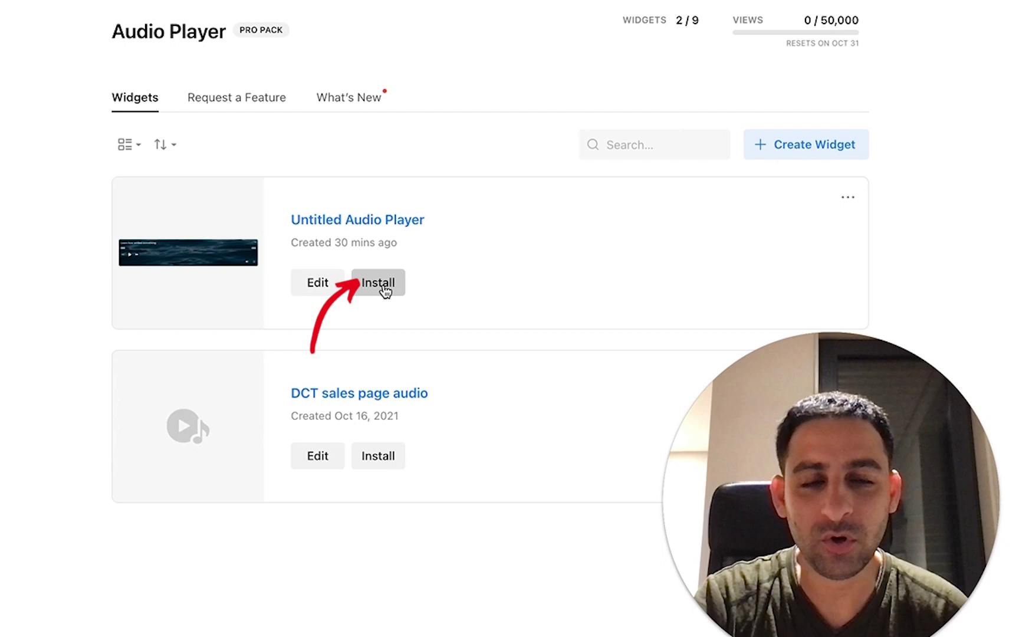
pyautogui.click(383, 287)
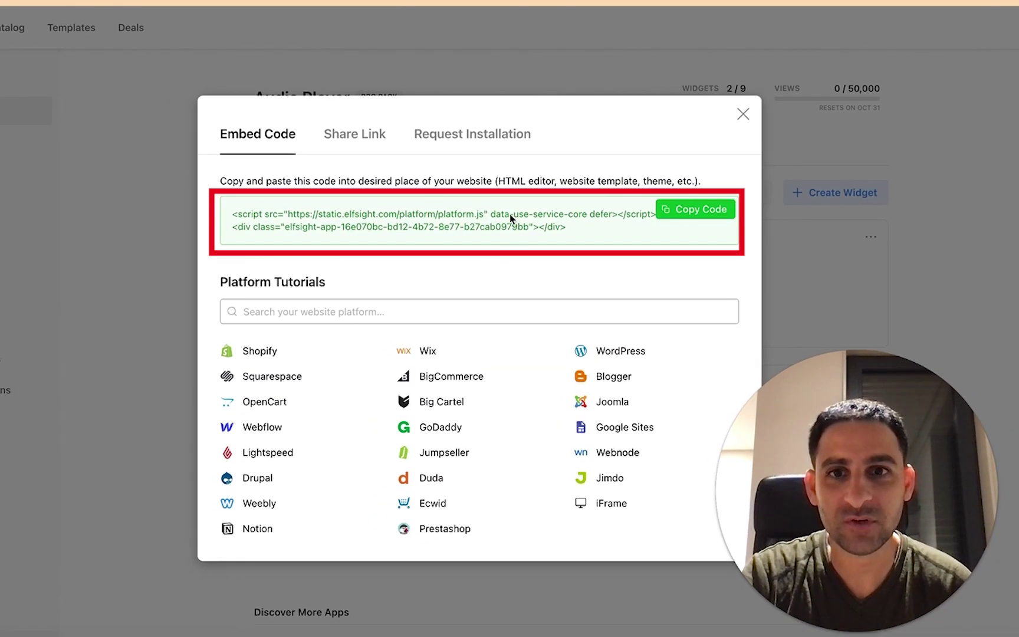
pyautogui.click(693, 215)
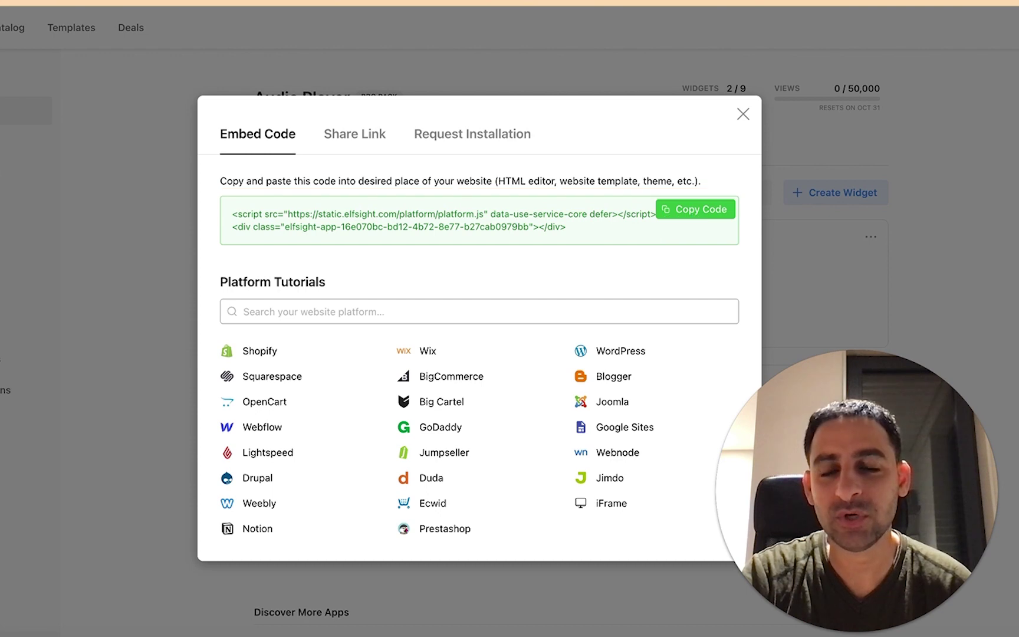
# Step: Paste the Elfsight embed code over the Forbidden block's iframe HTML in New Zenler and save
pyautogui.click(195, 17)
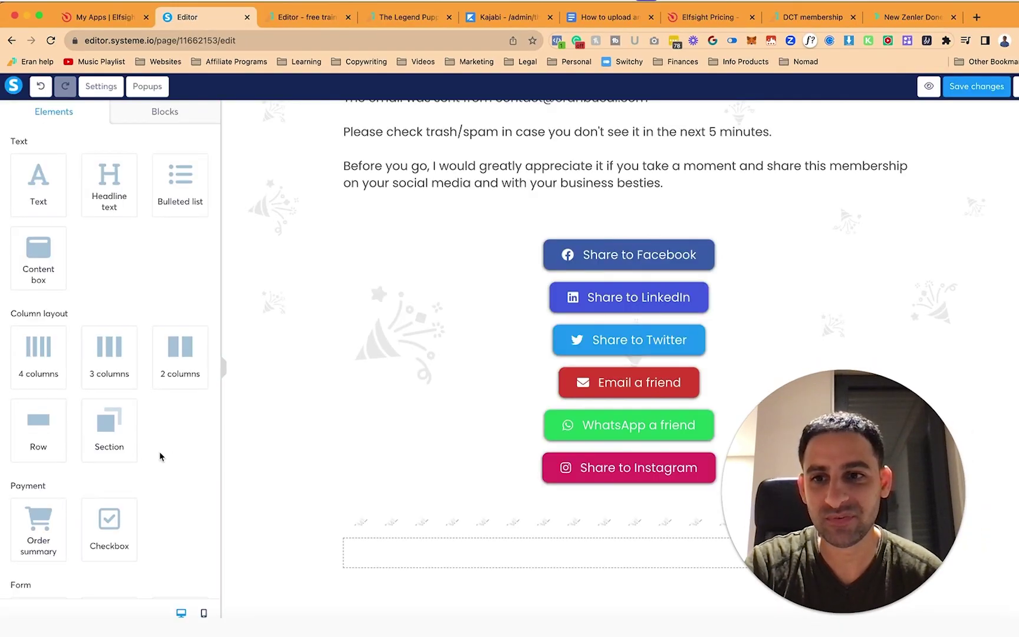
pyautogui.scroll(-10, 160, 454)
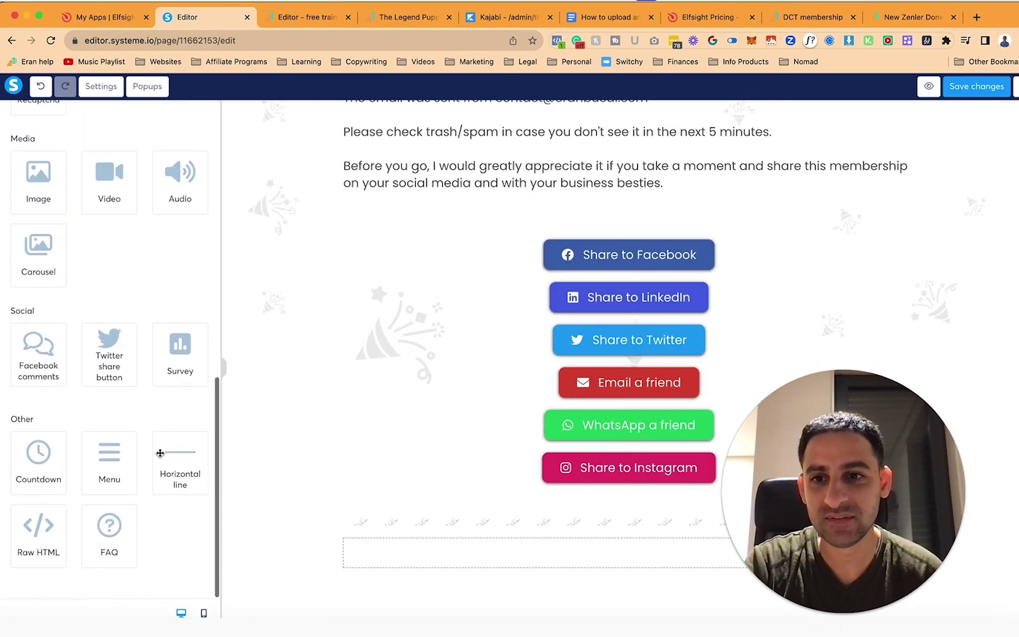
pyautogui.click(305, 17)
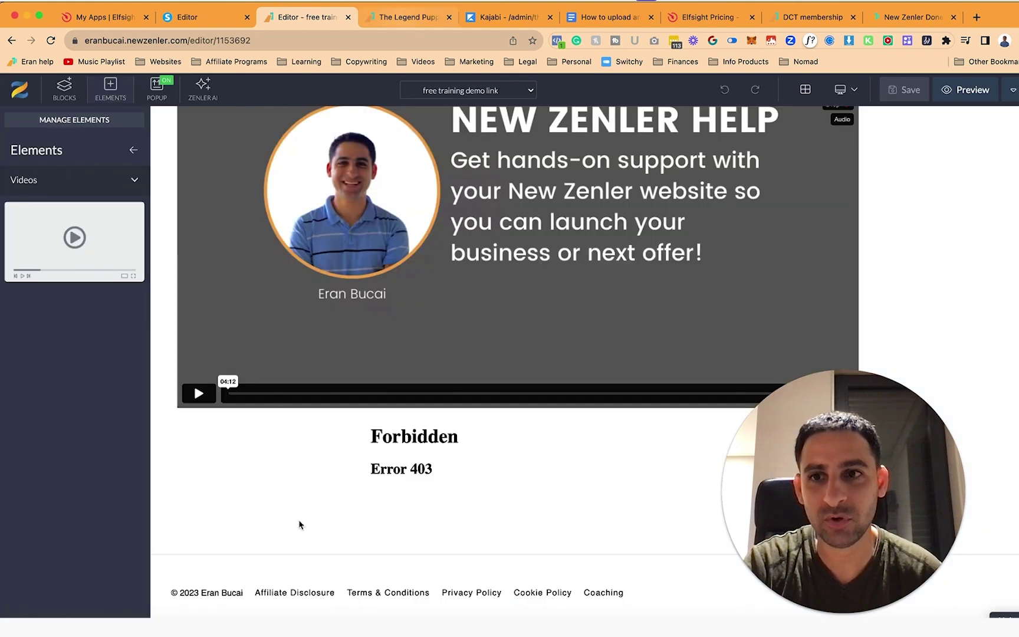
pyautogui.click(399, 446)
pyautogui.click(185, 411)
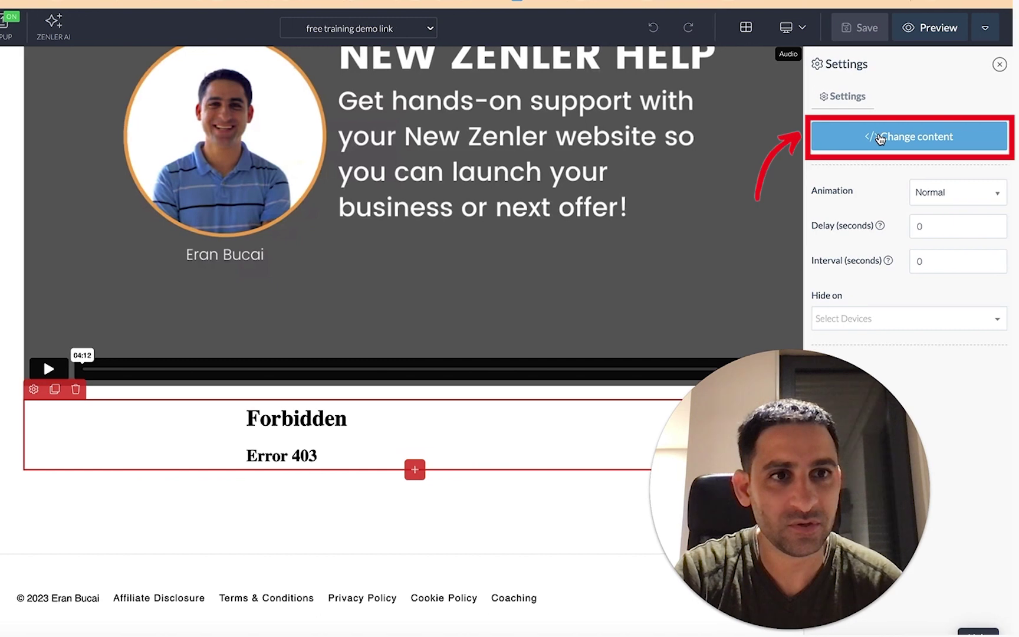
pyautogui.click(879, 139)
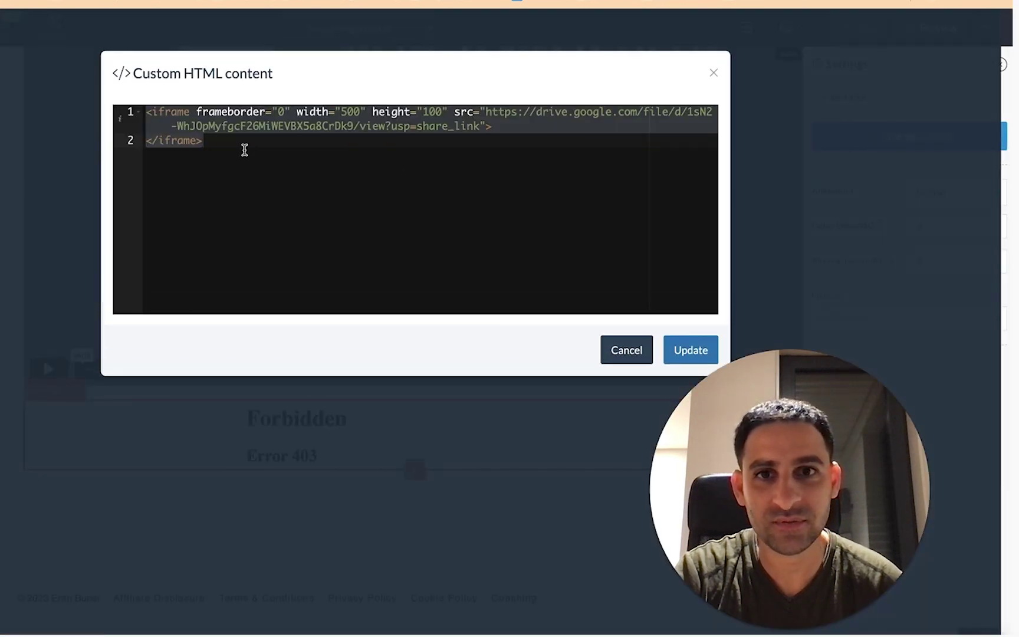
pyautogui.click(303, 152)
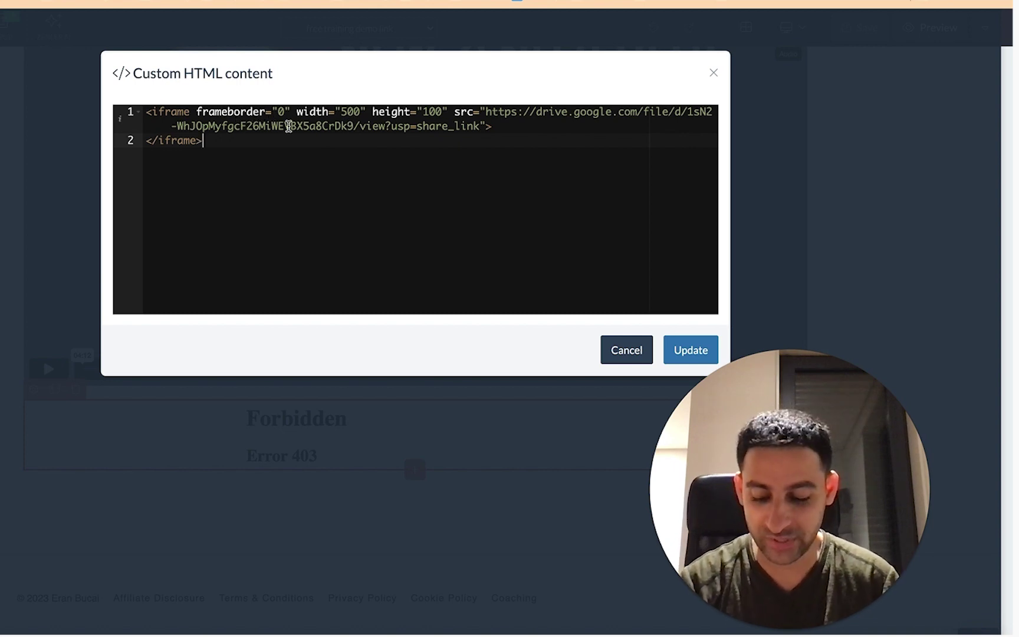
pyautogui.press('super+a')
pyautogui.press('super+v')
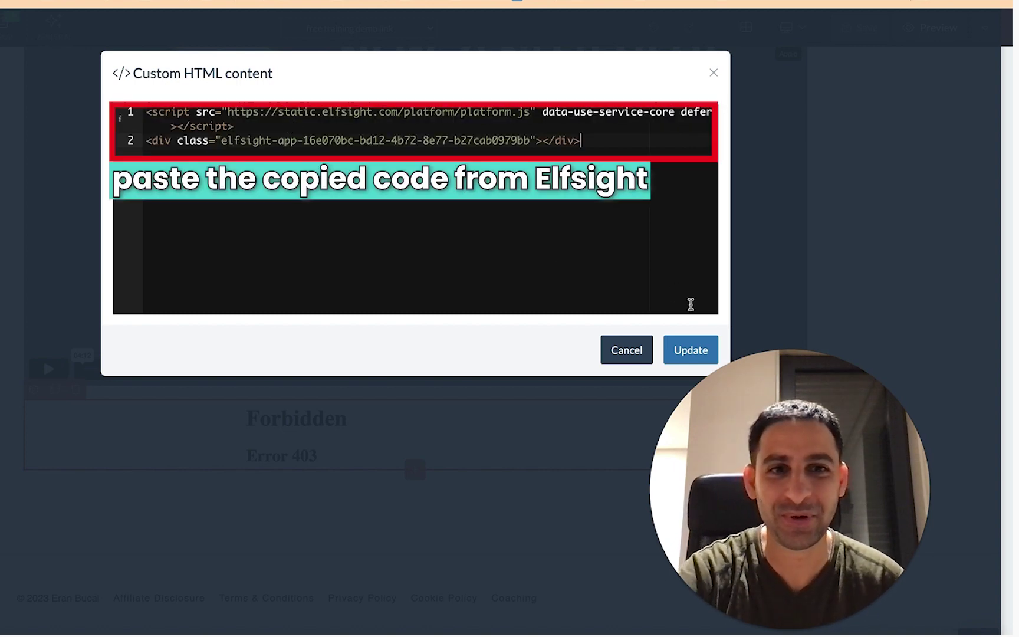
pyautogui.click(691, 349)
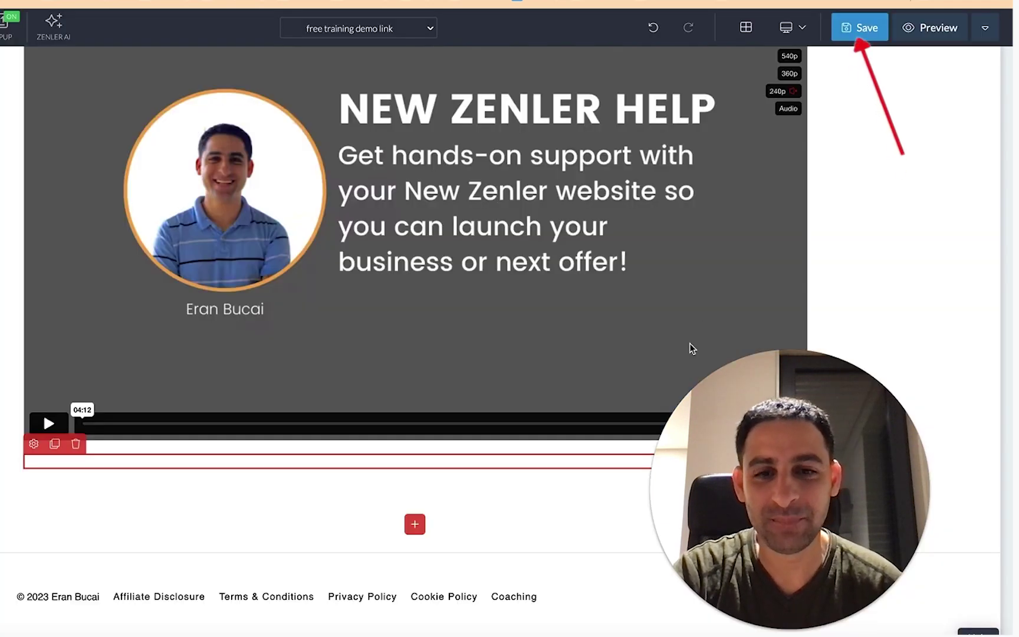
pyautogui.click(879, 25)
# Step: Preview the page, collapse and reload the floating player, then play and pause 'Learn how embed something'
pyautogui.click(935, 28)
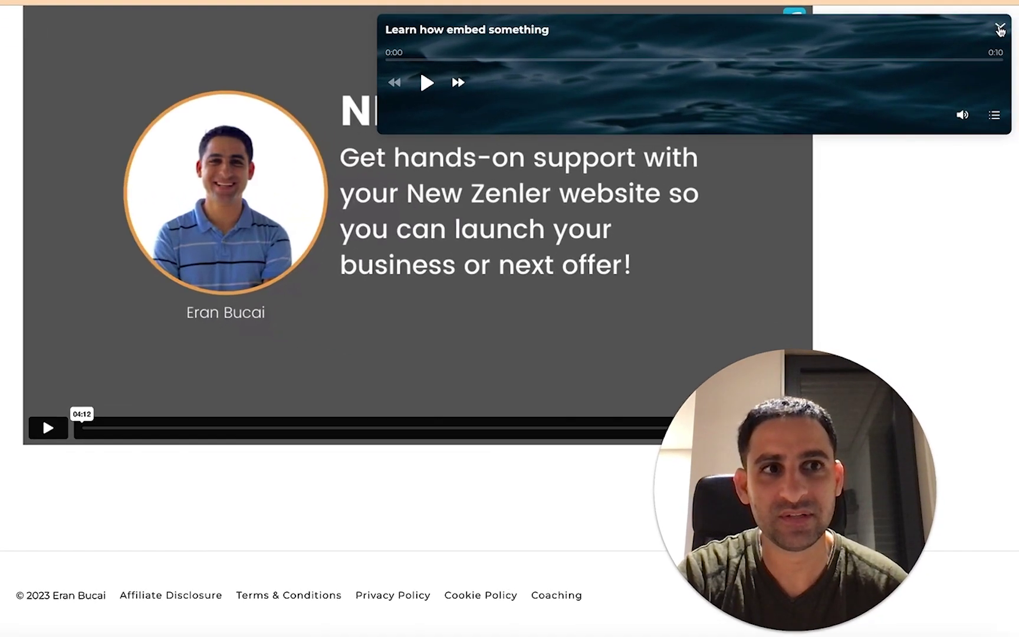
pyautogui.click(1000, 29)
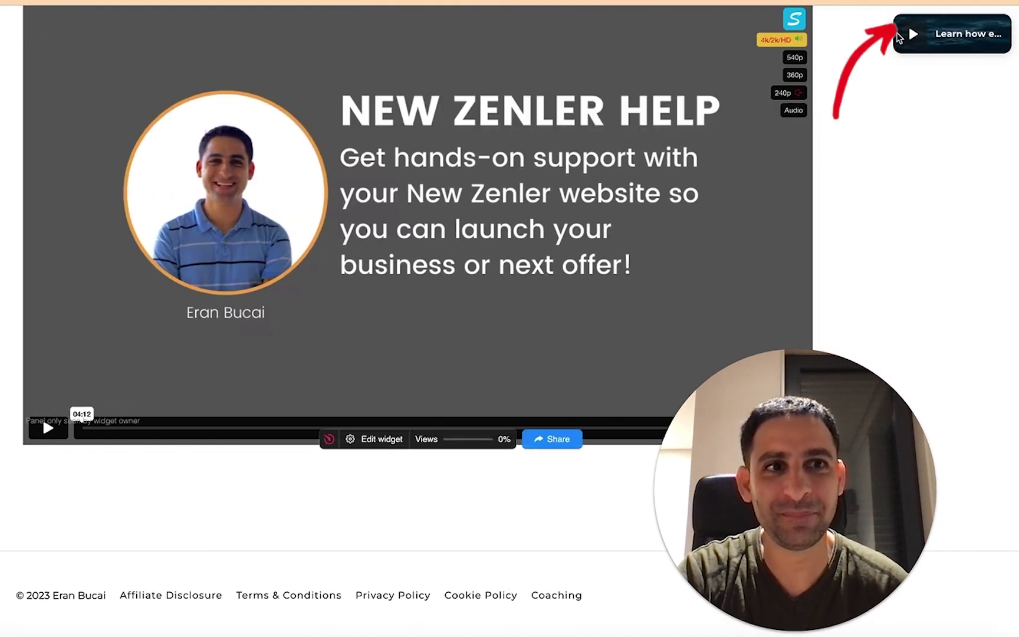
pyautogui.click(911, 35)
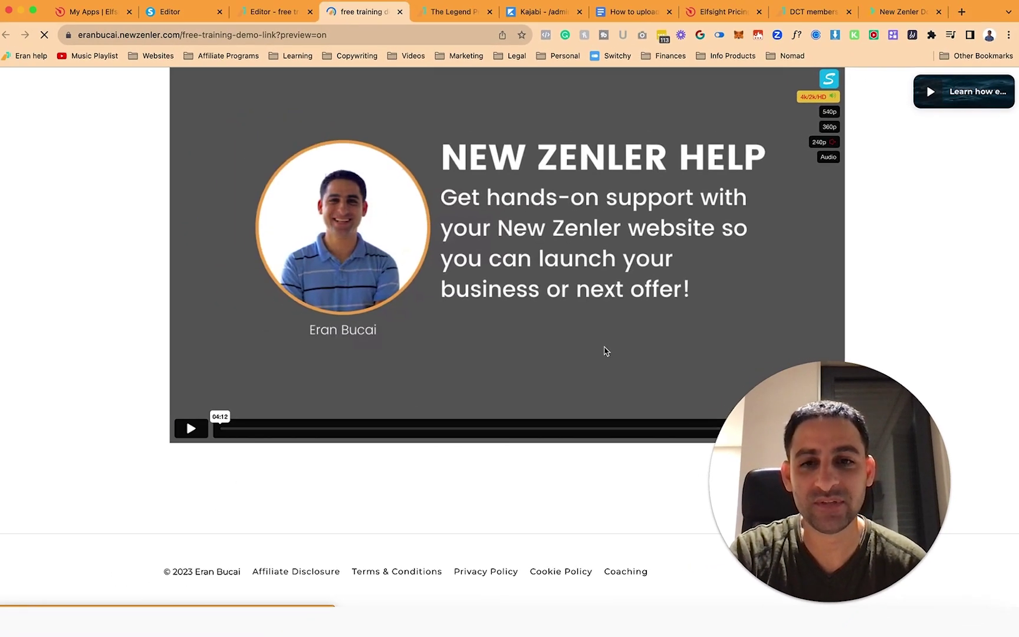
pyautogui.press('super+r')
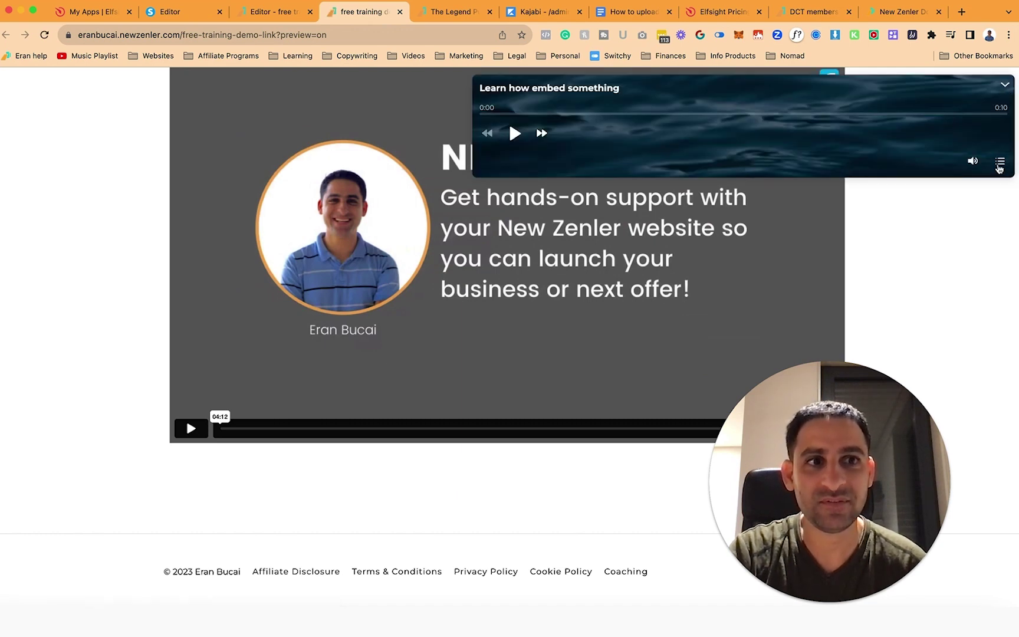
pyautogui.click(999, 168)
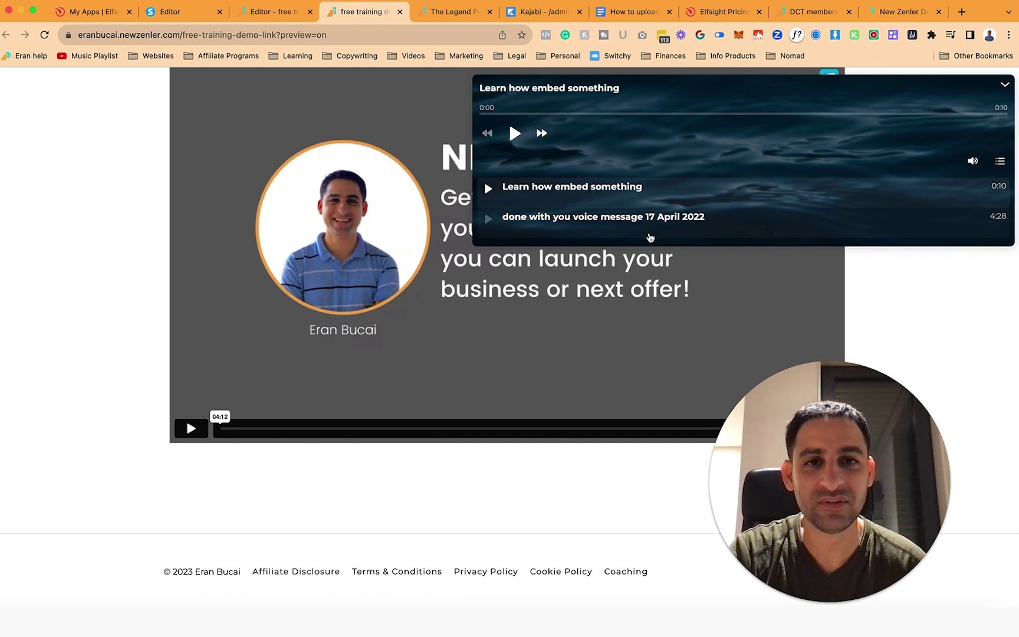
pyautogui.click(514, 133)
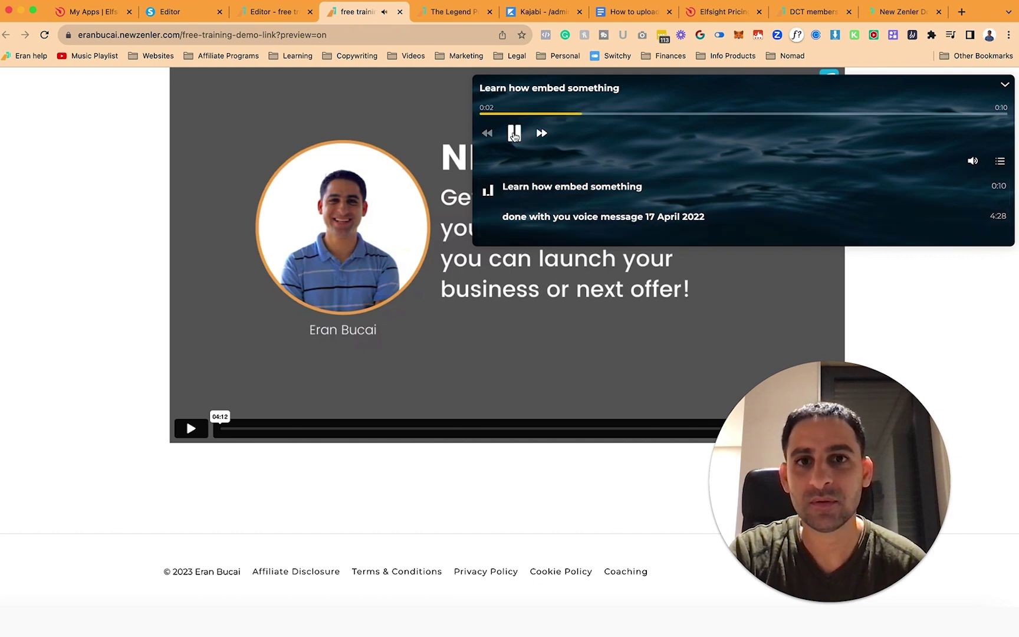
pyautogui.click(514, 134)
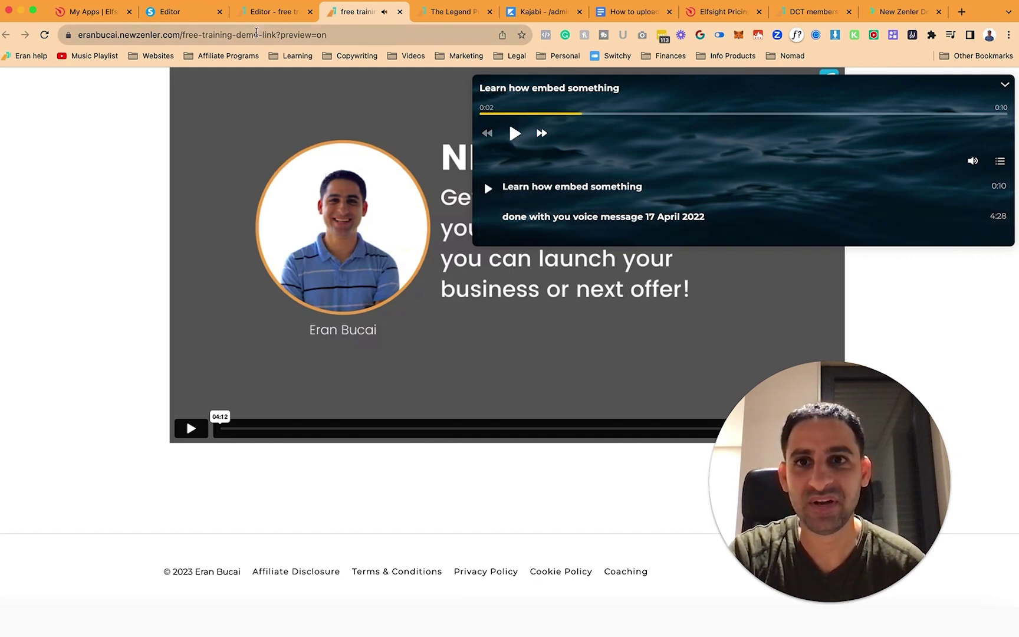
pyautogui.click(84, 14)
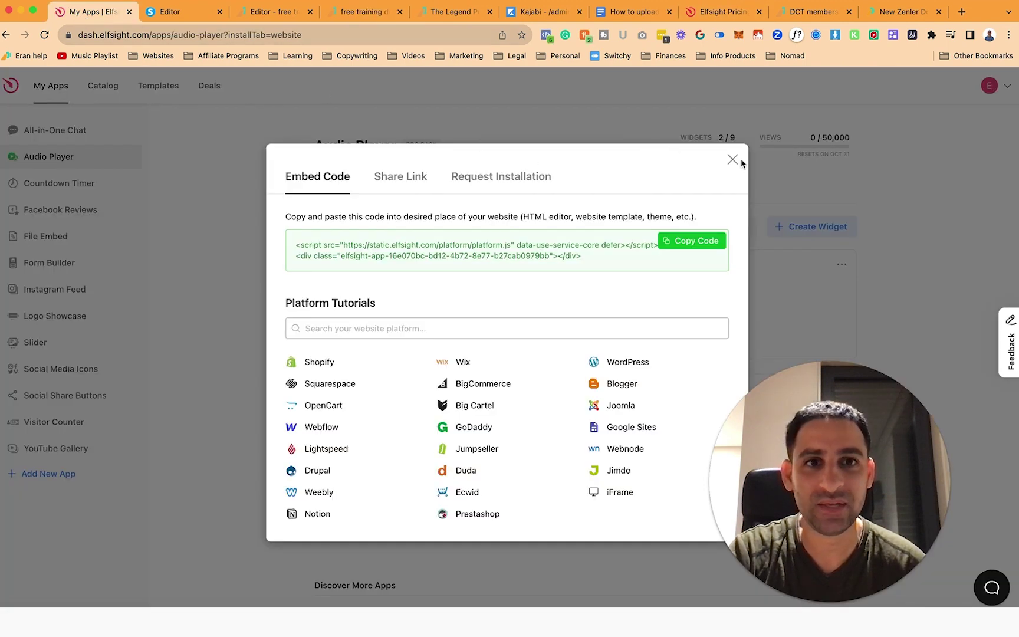
# Step: Open the audio player widget and rename it to 'demo new zenler audio'
pyautogui.click(732, 161)
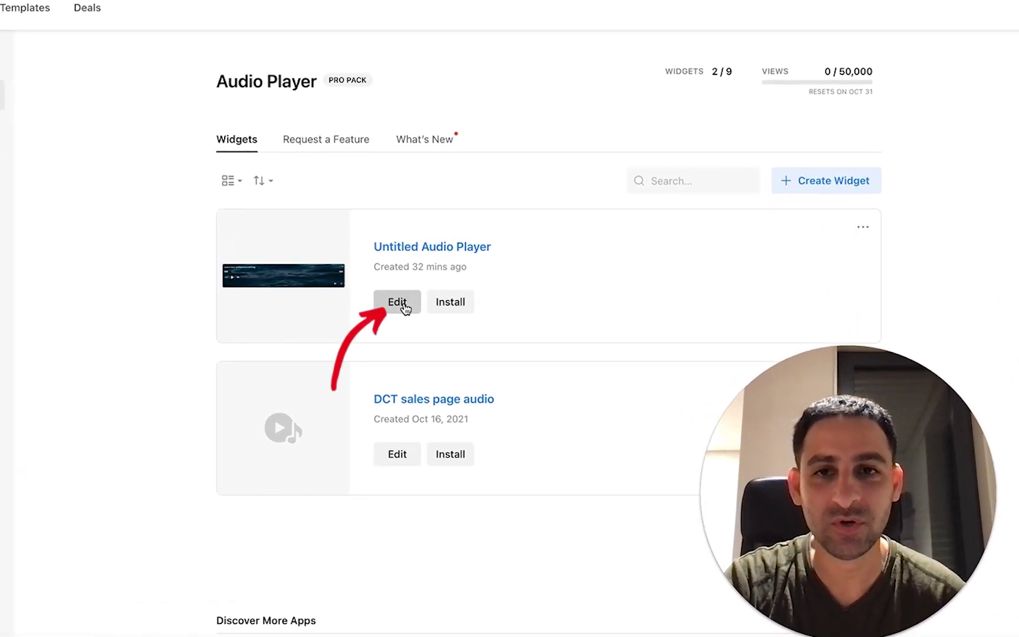
pyautogui.click(405, 308)
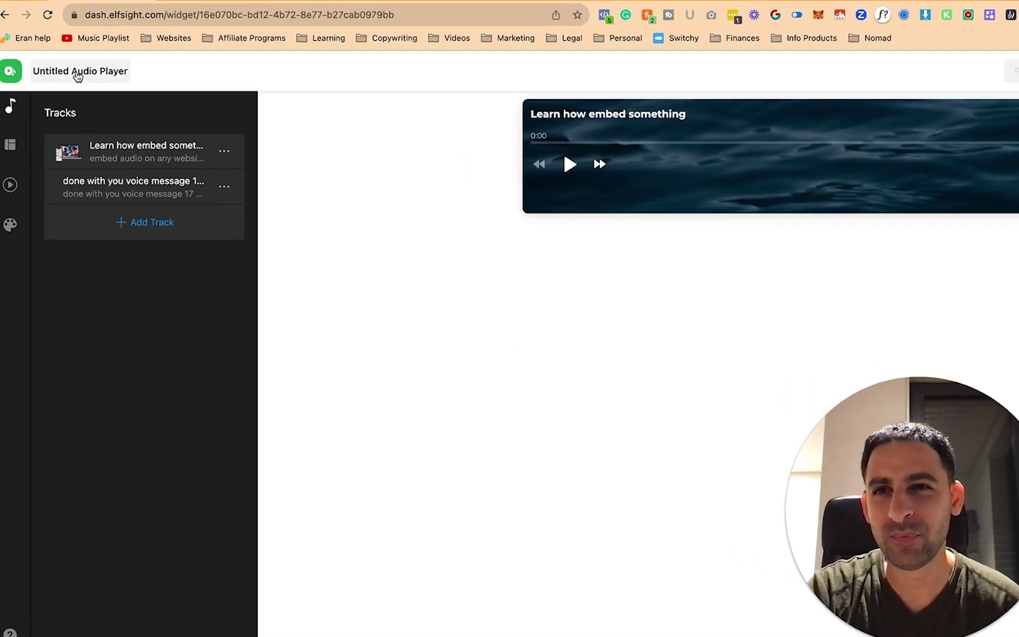
pyautogui.click(100, 77)
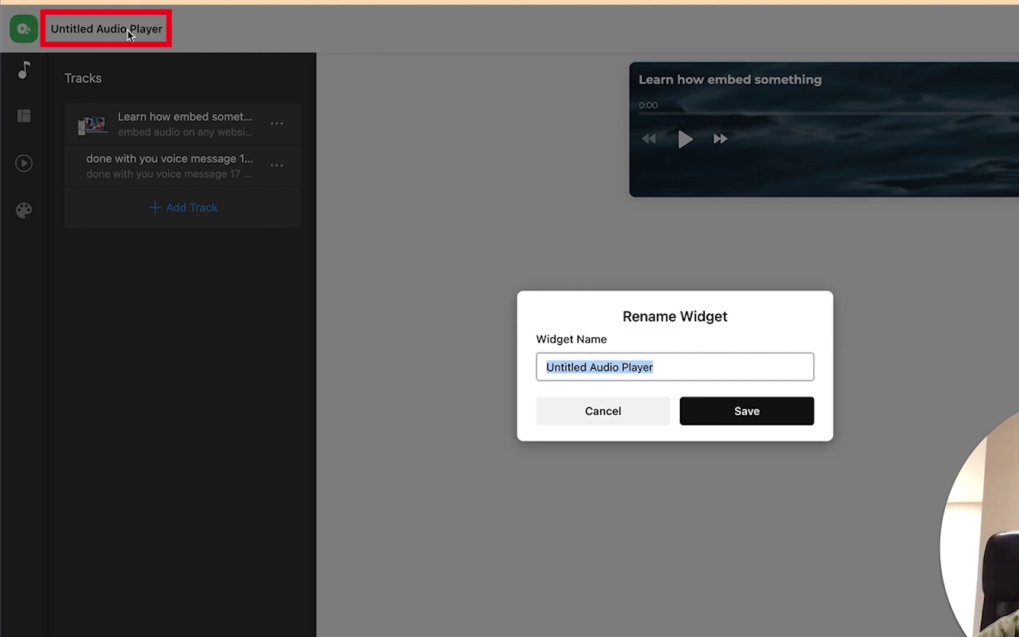
pyautogui.write('demo new ')
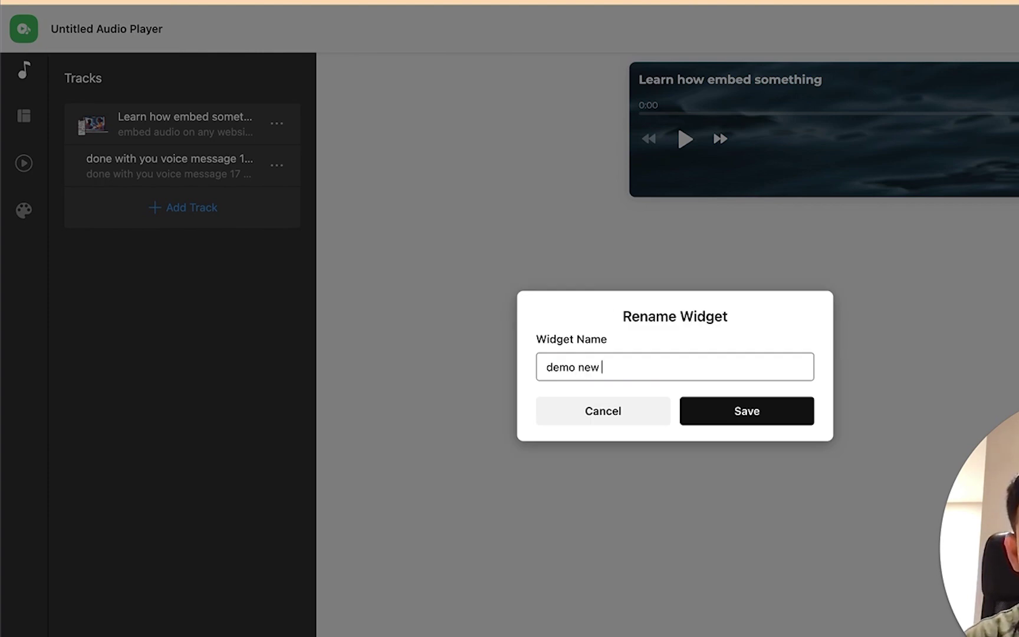
pyautogui.write('zenler audio')
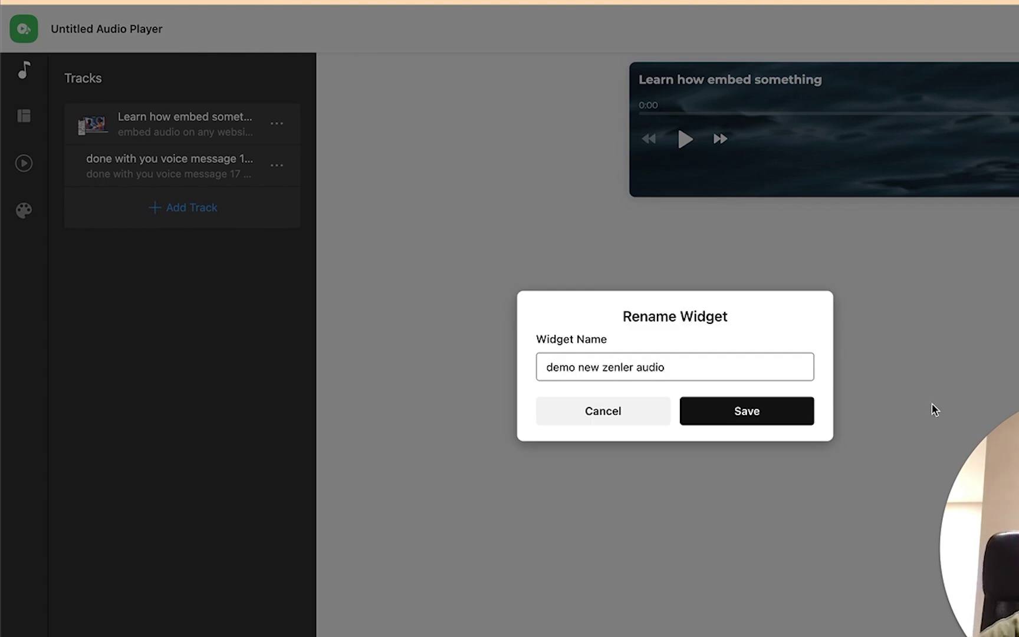
pyautogui.press('Return')
# Step: Switch the player to the inline Embed layout and publish the changes
pyautogui.click(24, 115)
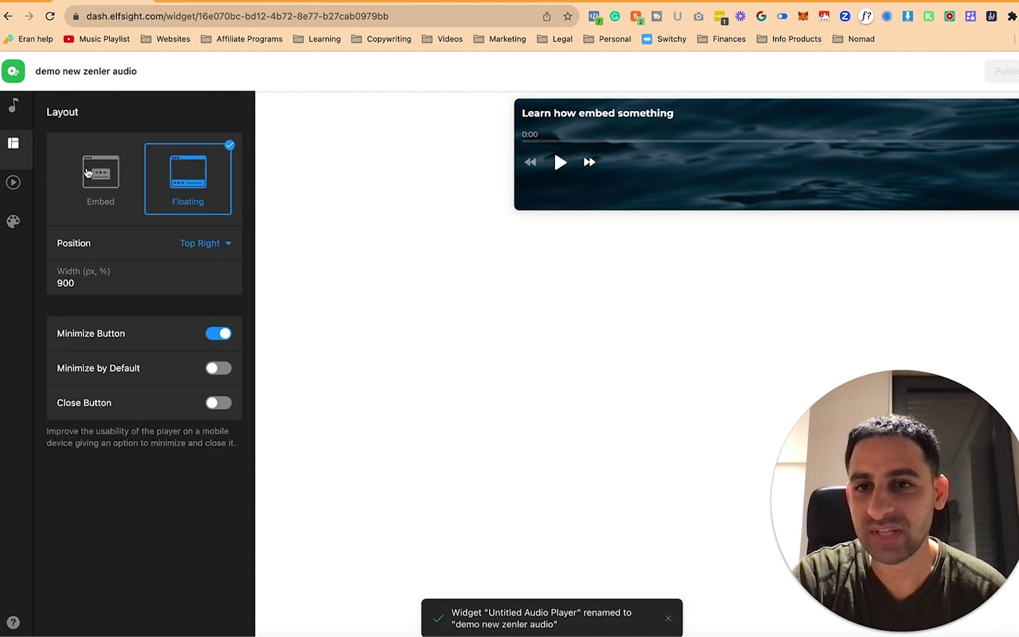
pyautogui.click(87, 172)
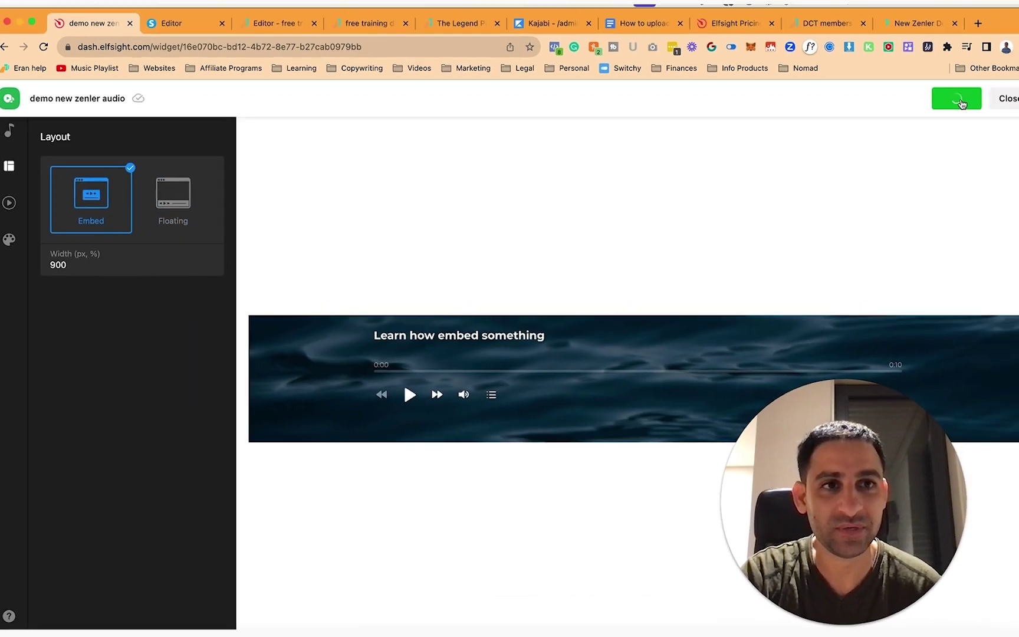
pyautogui.click(1011, 72)
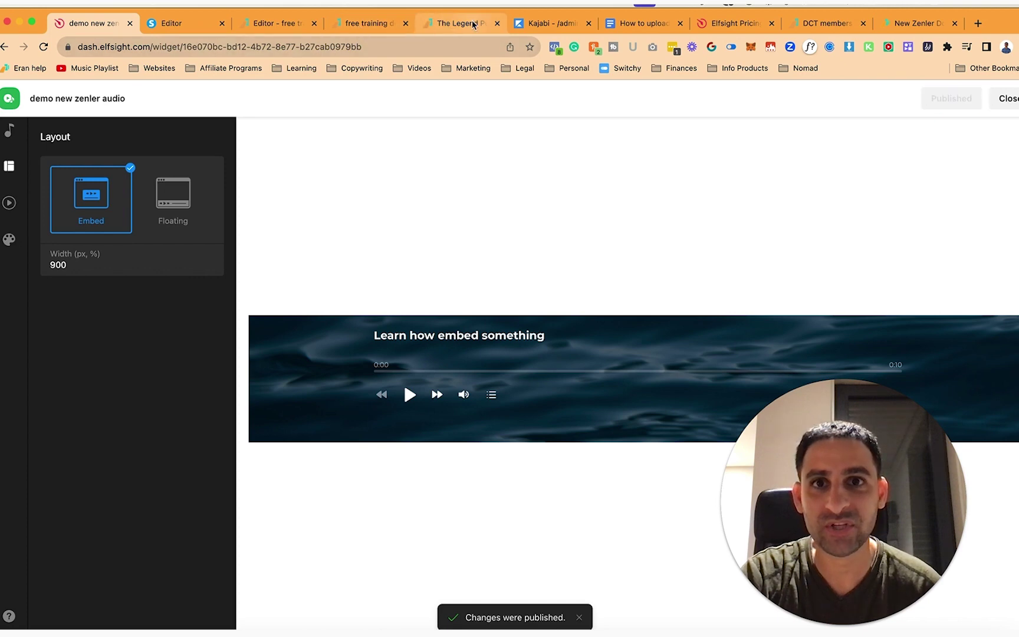
# Step: Reload the New Zenler page preview so the audio player appears inline beneath the 4:12 video
pyautogui.click(365, 23)
pyautogui.click(43, 46)
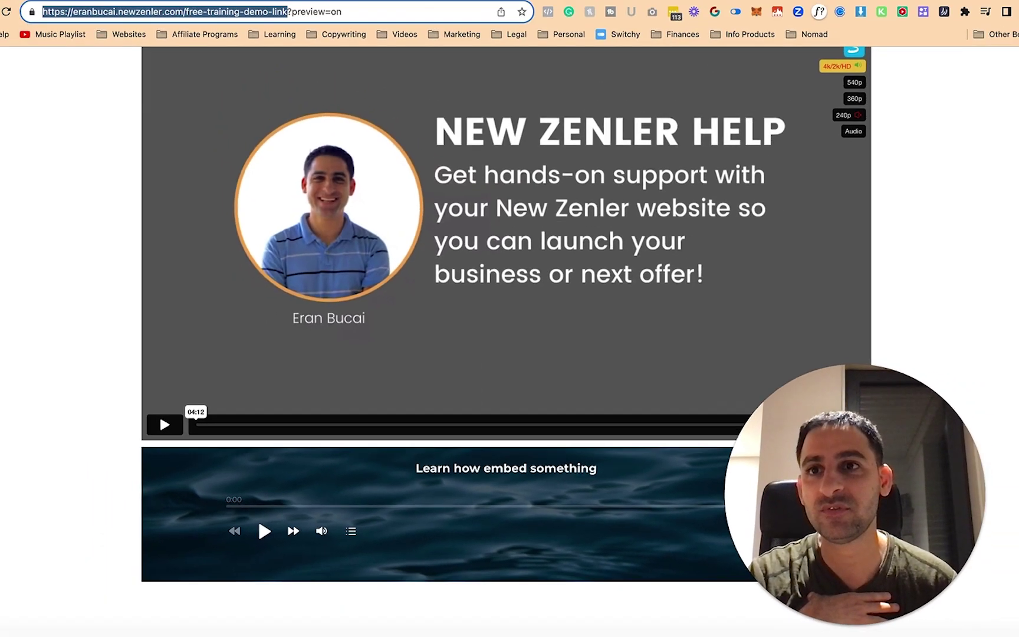
# Step: Load the copied New Zenler free training demo page URL in a new Chrome incognito window
pyautogui.click(12, 0)
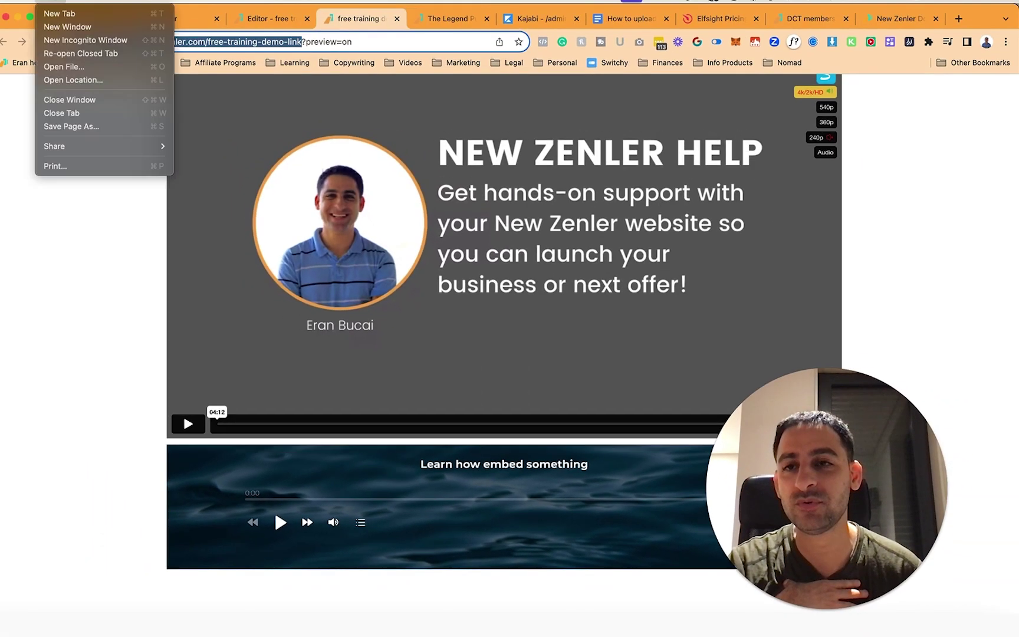
pyautogui.click(34, 11)
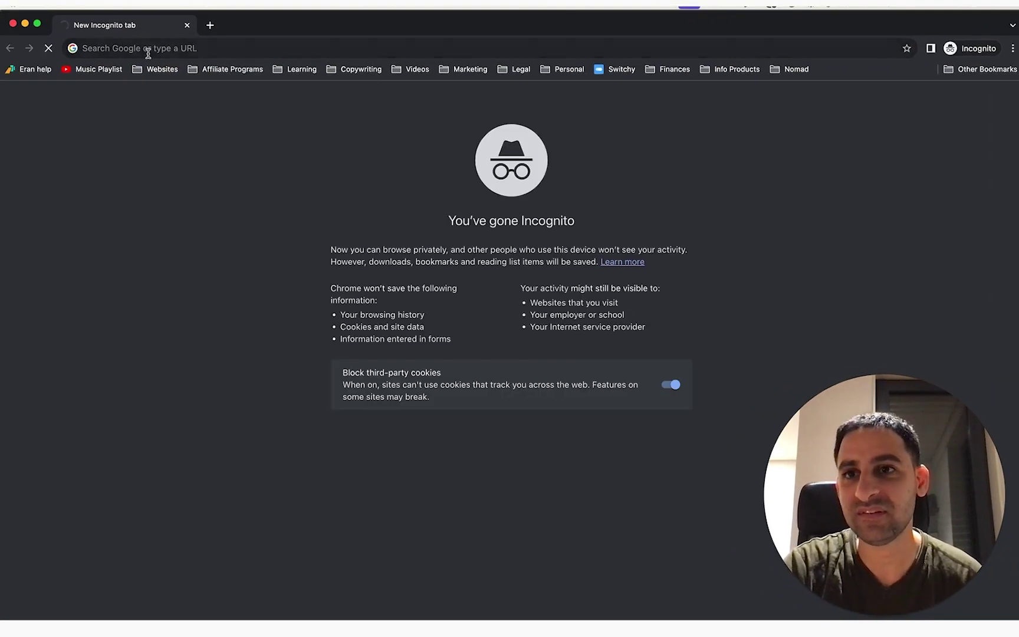
pyautogui.click(148, 54)
pyautogui.press('super+v')
pyautogui.press('Return')
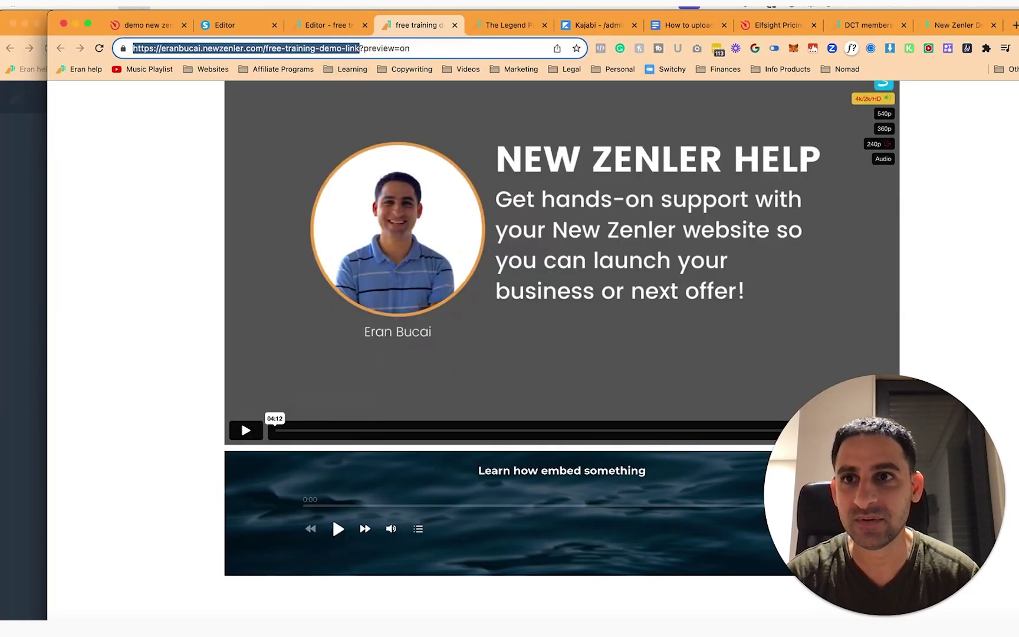
pyautogui.click(100, 3)
pyautogui.click(137, 41)
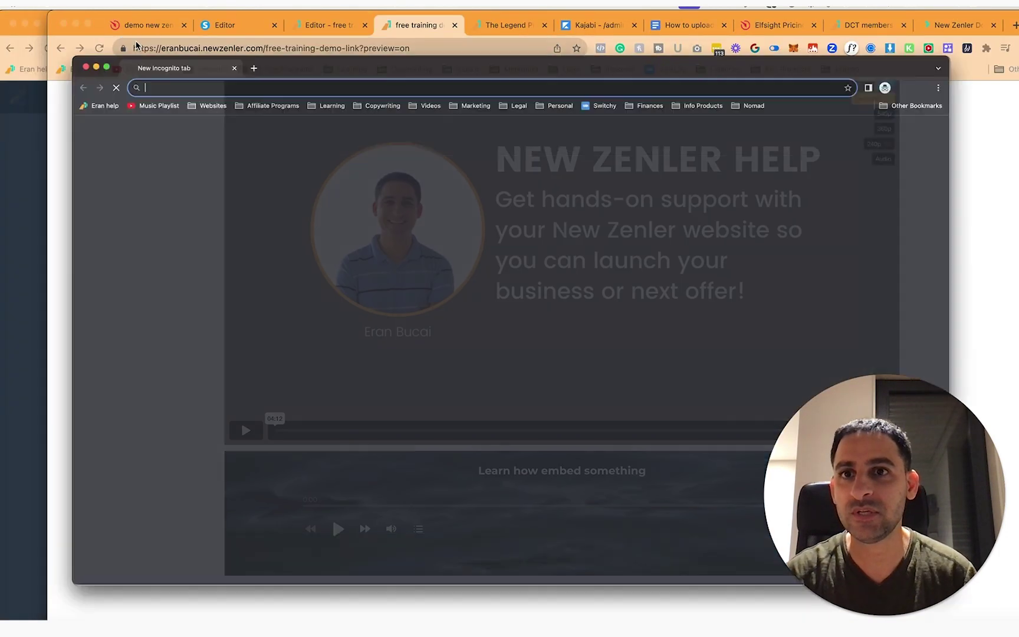
pyautogui.write('https://eranbucai.newzenler.com/free-training-demo-link')
pyautogui.press('Return')
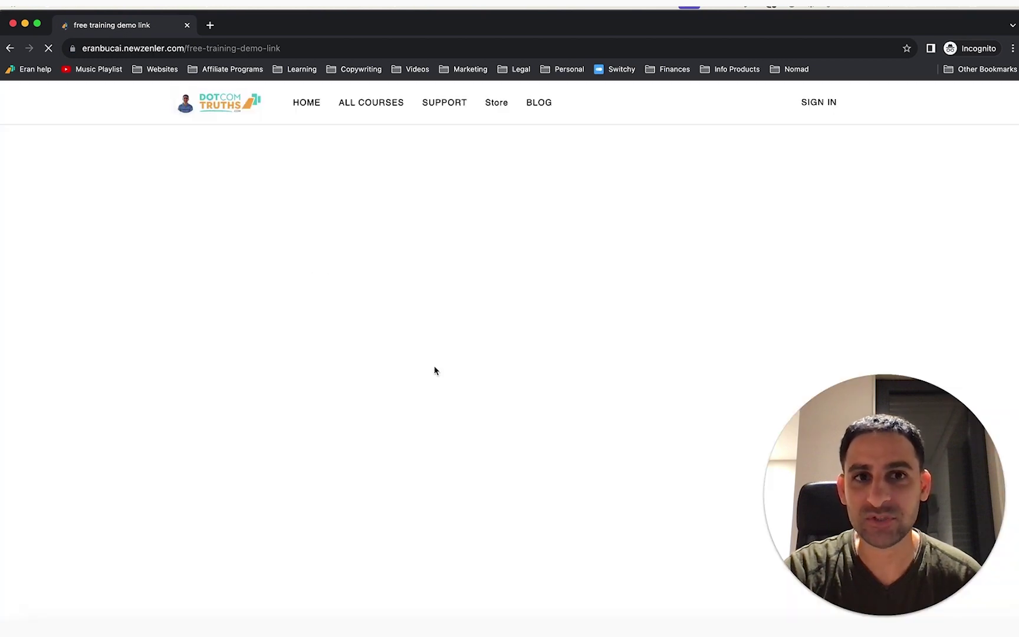
pyautogui.scroll(-3, 414, 362)
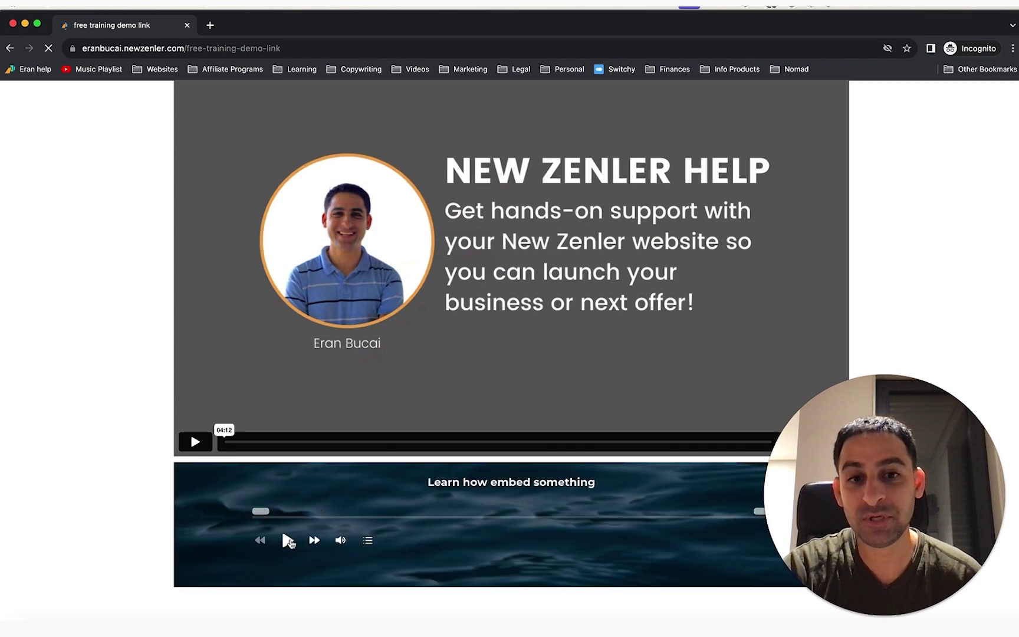
# Step: Expand the inline player's track list, then briefly play and pause the 17 April 2022 voice message
pyautogui.moveTo(919, 511); pyautogui.dragTo(958, 364)
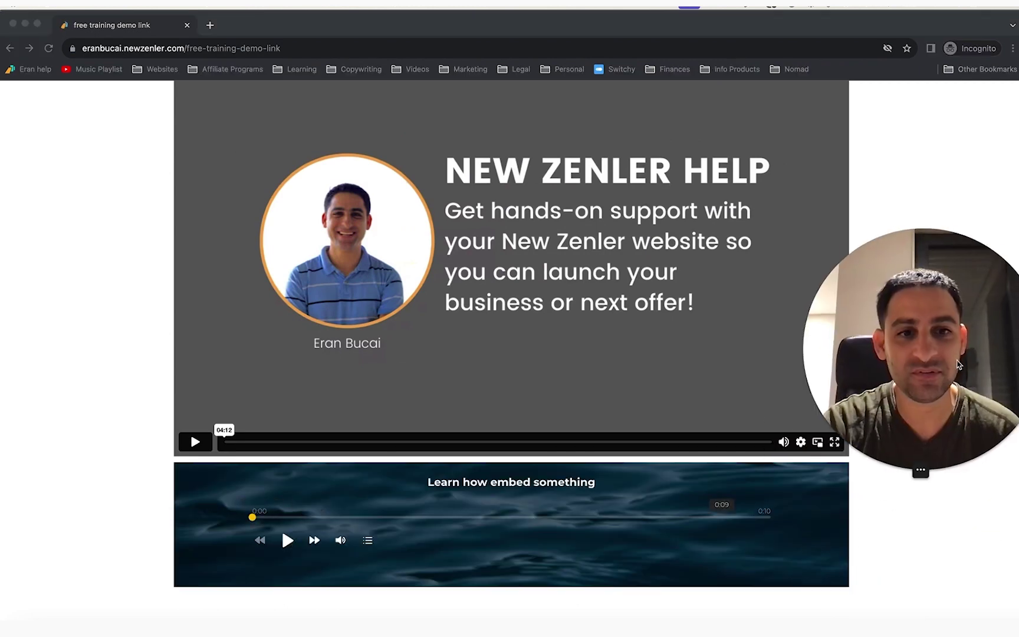
pyautogui.click(370, 546)
pyautogui.click(370, 545)
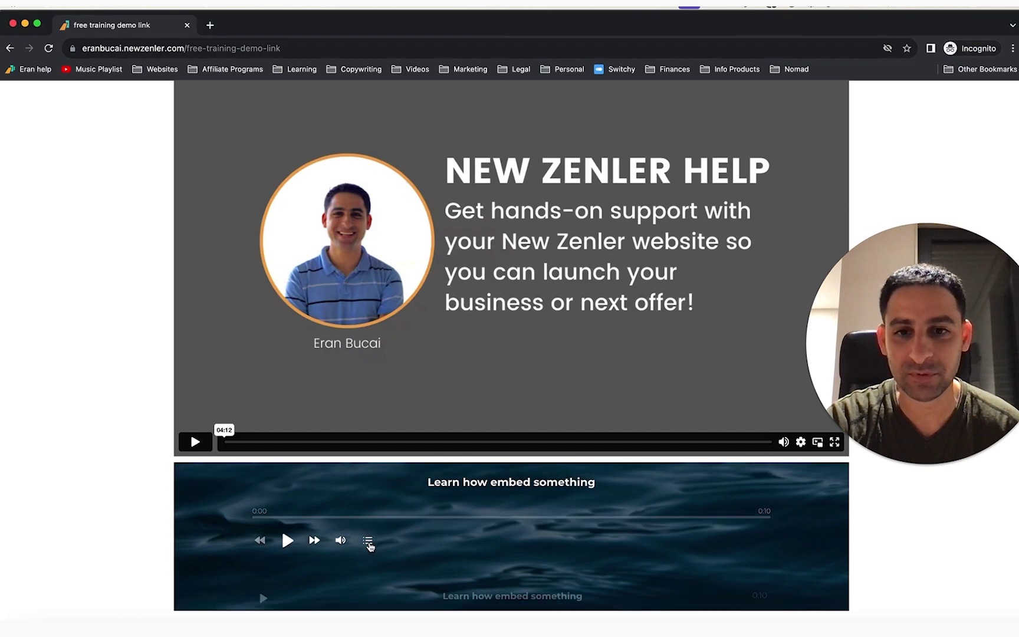
pyautogui.click(287, 540)
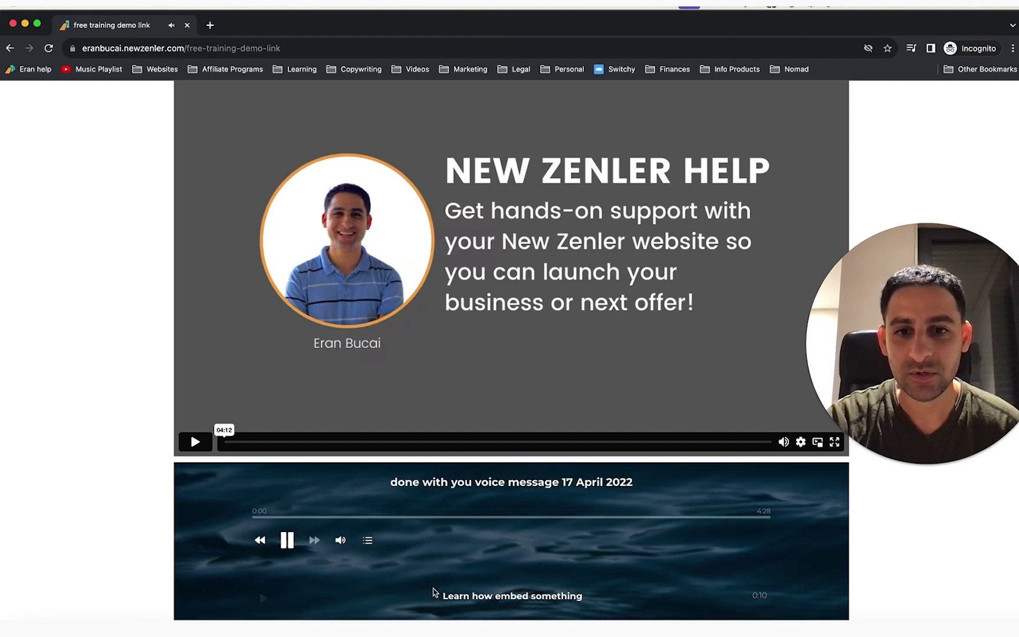
pyautogui.click(287, 545)
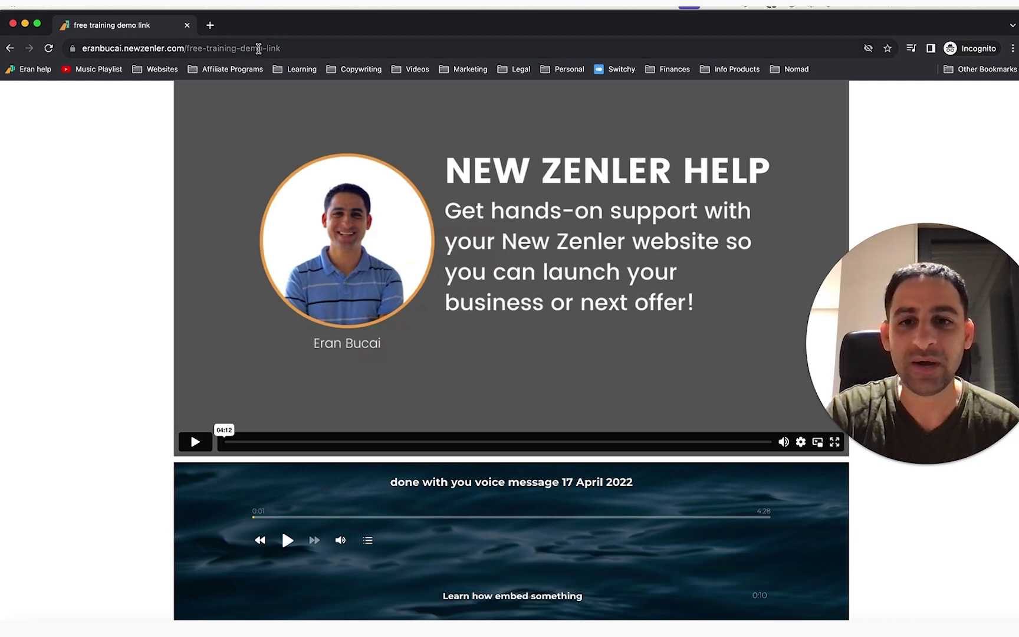
pyautogui.scroll(-2, 470, 548)
pyautogui.scroll(-3, 470, 548)
pyautogui.scroll(3, 363, 417)
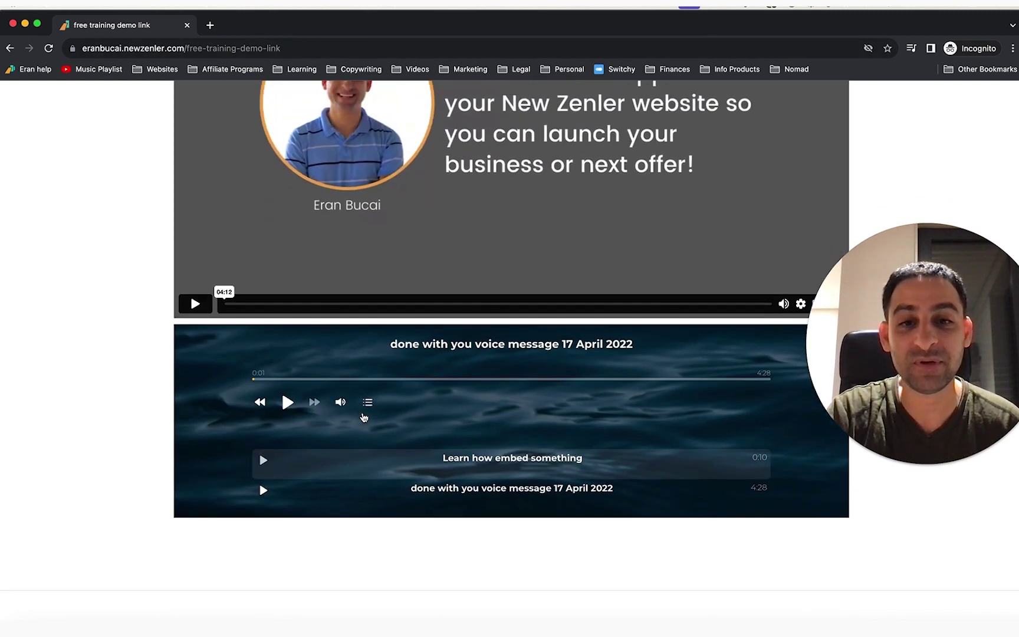
# Step: Close the incognito window and return to the Elfsight pricing page
pyautogui.click(187, 25)
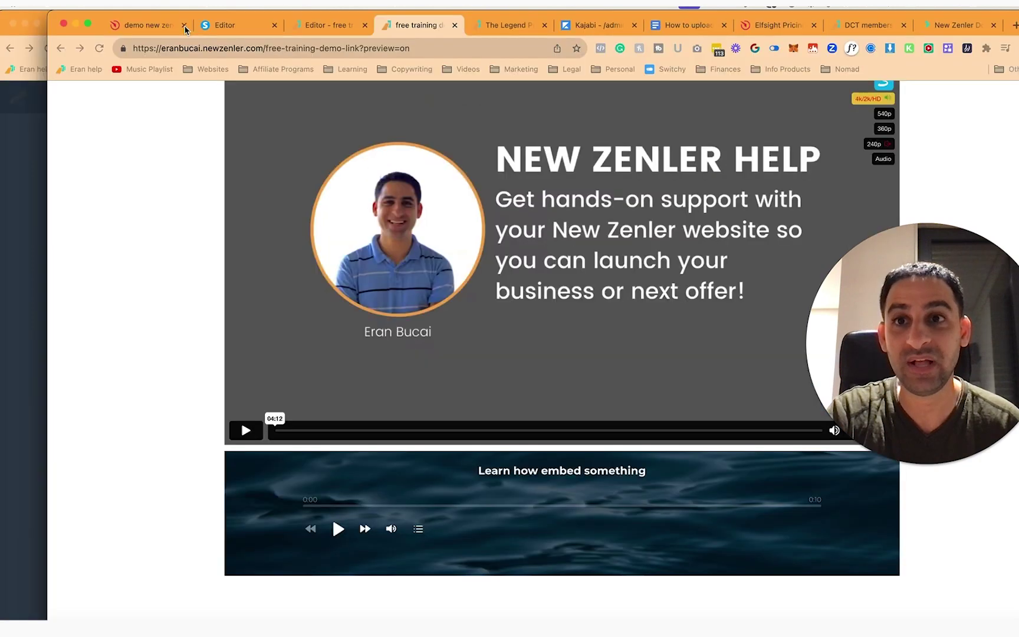
pyautogui.click(779, 25)
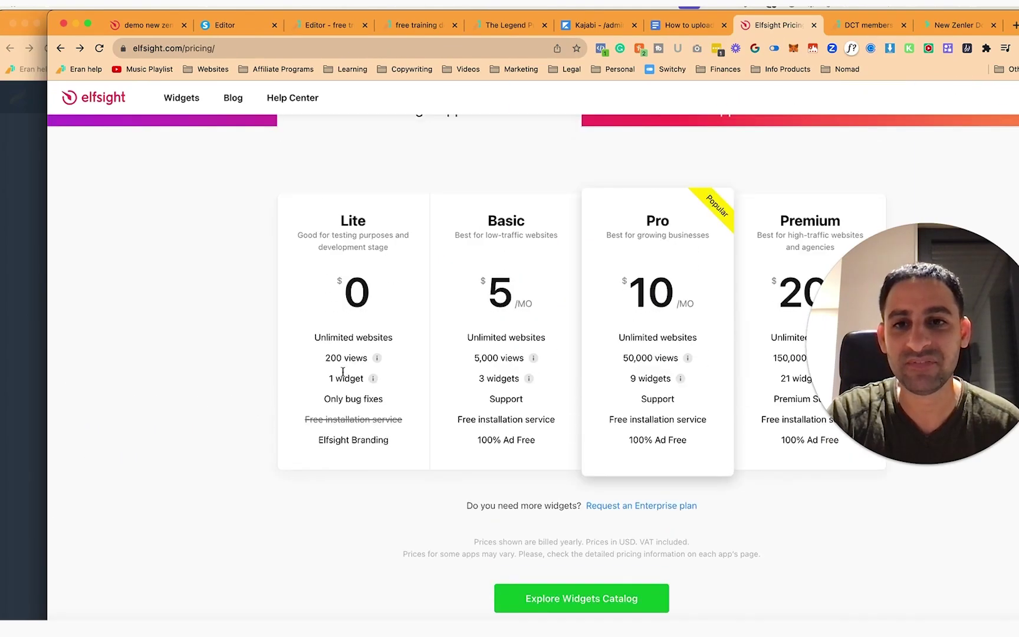
pyautogui.moveTo(376, 284)
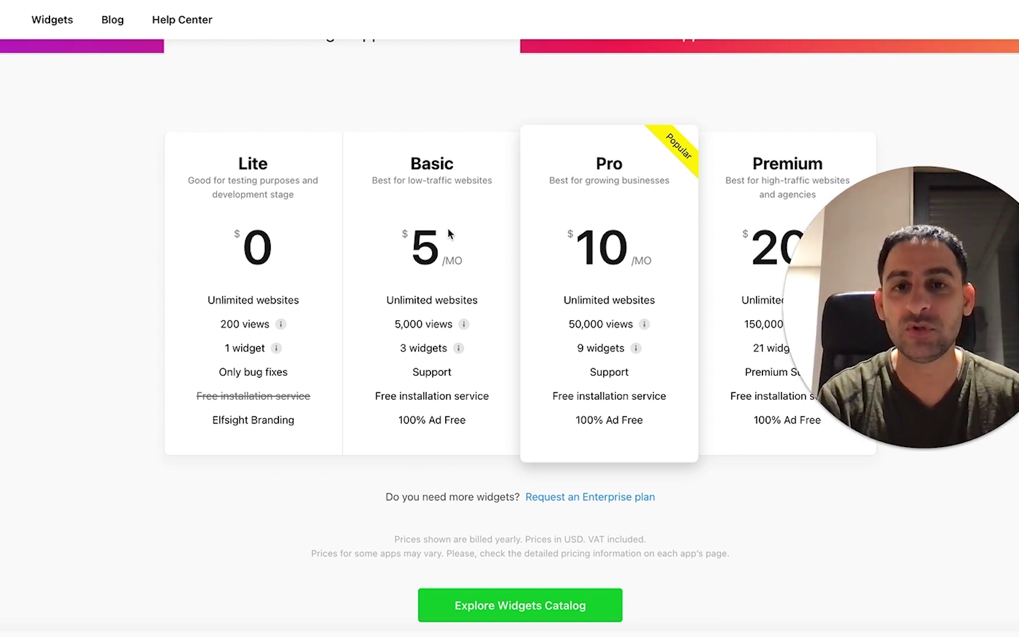
pyautogui.scroll(3, 444, 237)
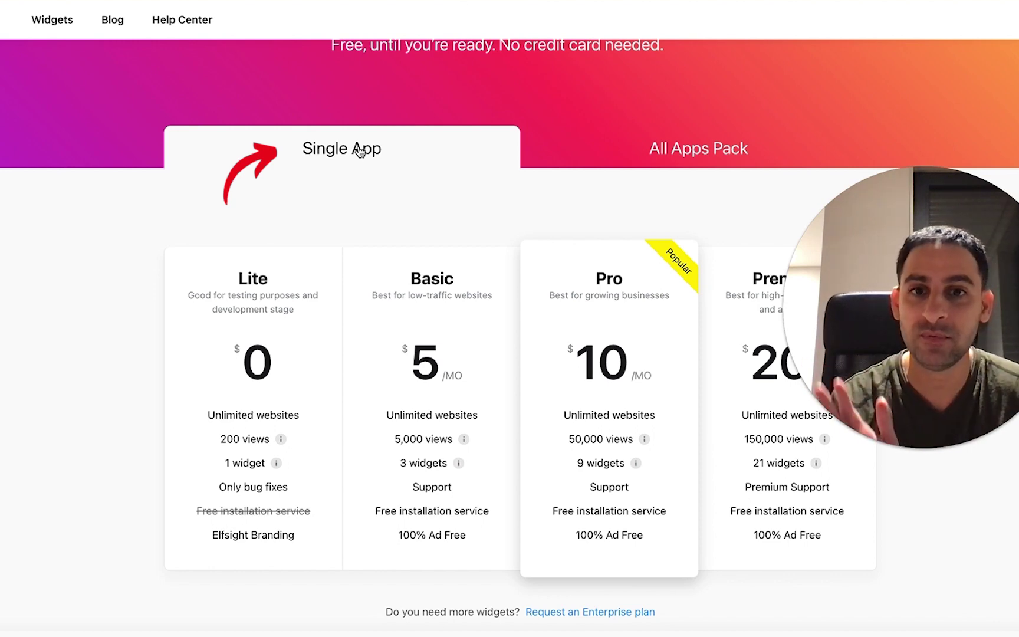
# Step: Show the All Apps Pack plans at $15, $30 and $60 per month
pyautogui.click(678, 149)
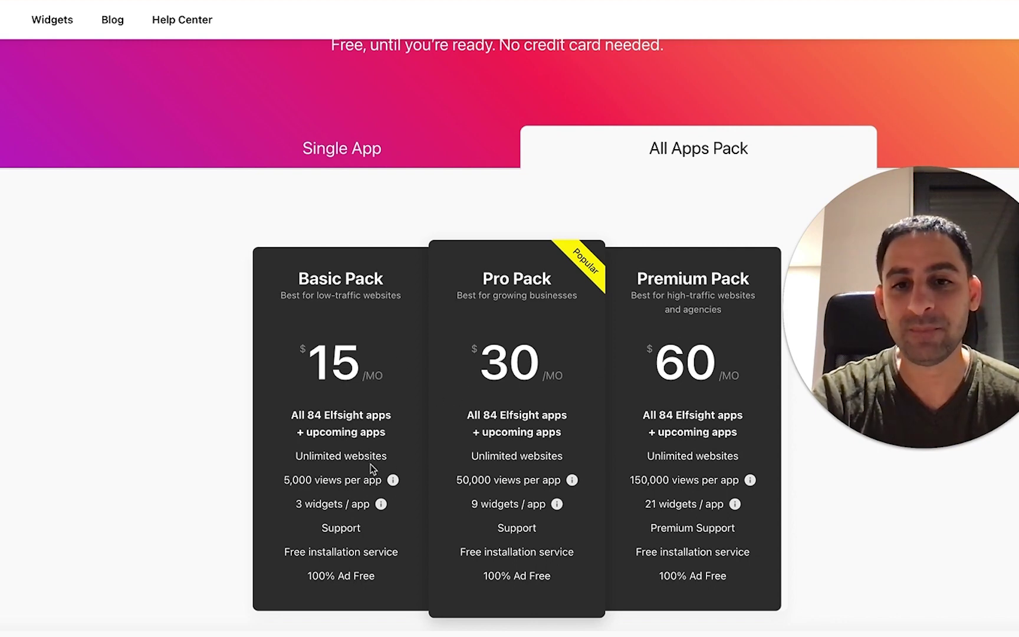
pyautogui.moveTo(393, 481)
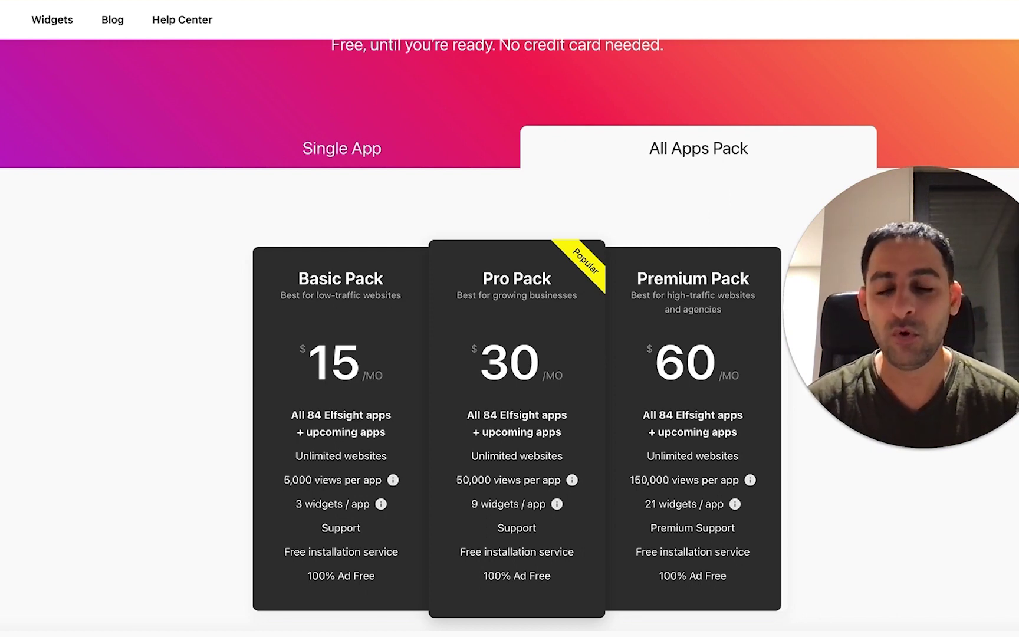
pyautogui.scroll(-10, 510, 330)
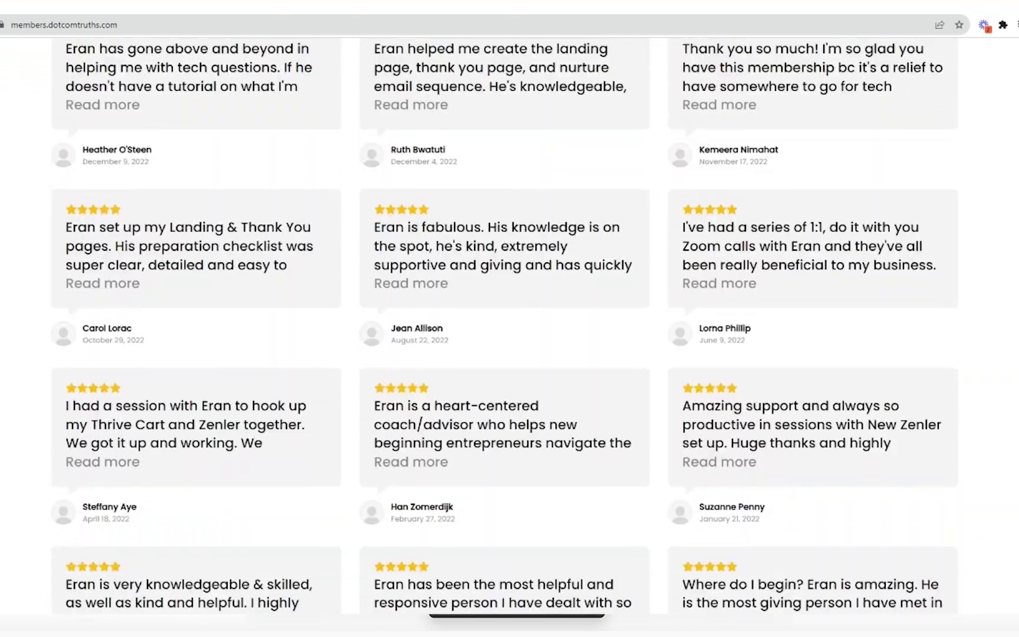
pyautogui.scroll(-20, 510, 330)
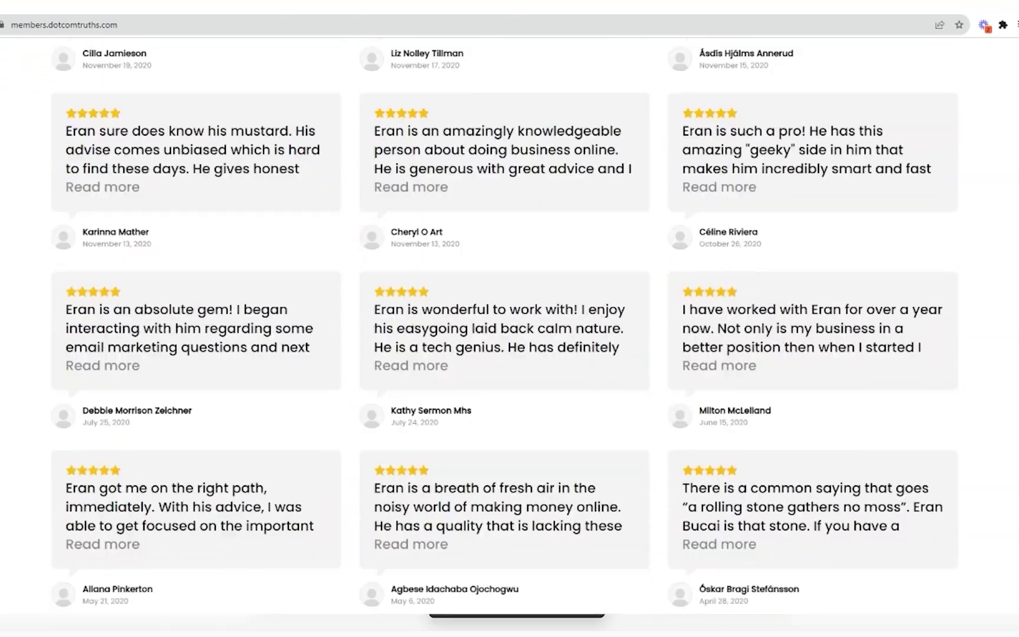
pyautogui.scroll(-15, 509, 330)
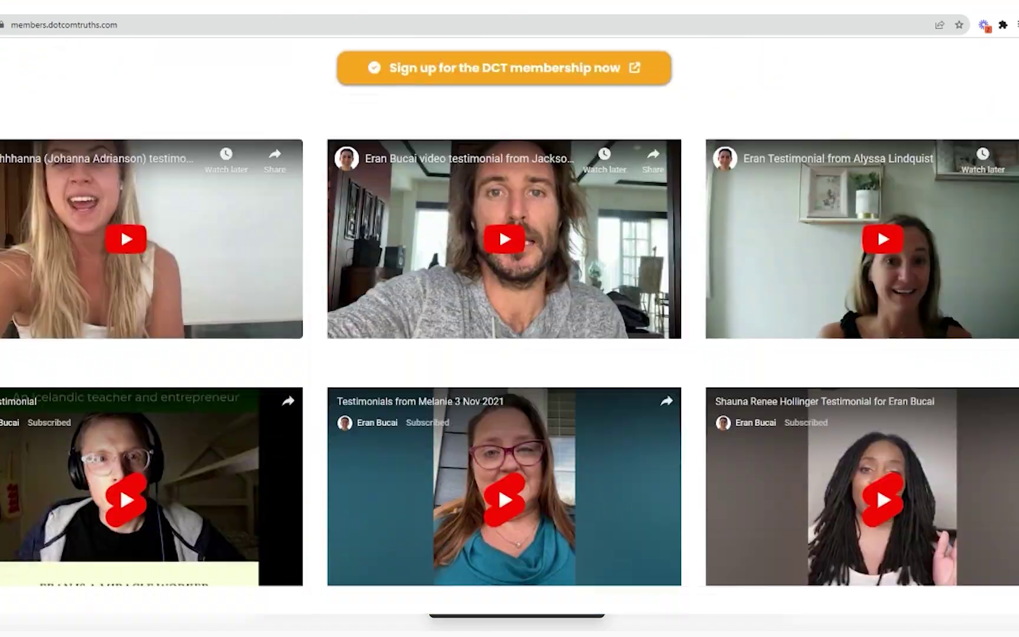
pyautogui.scroll(-5, 509, 330)
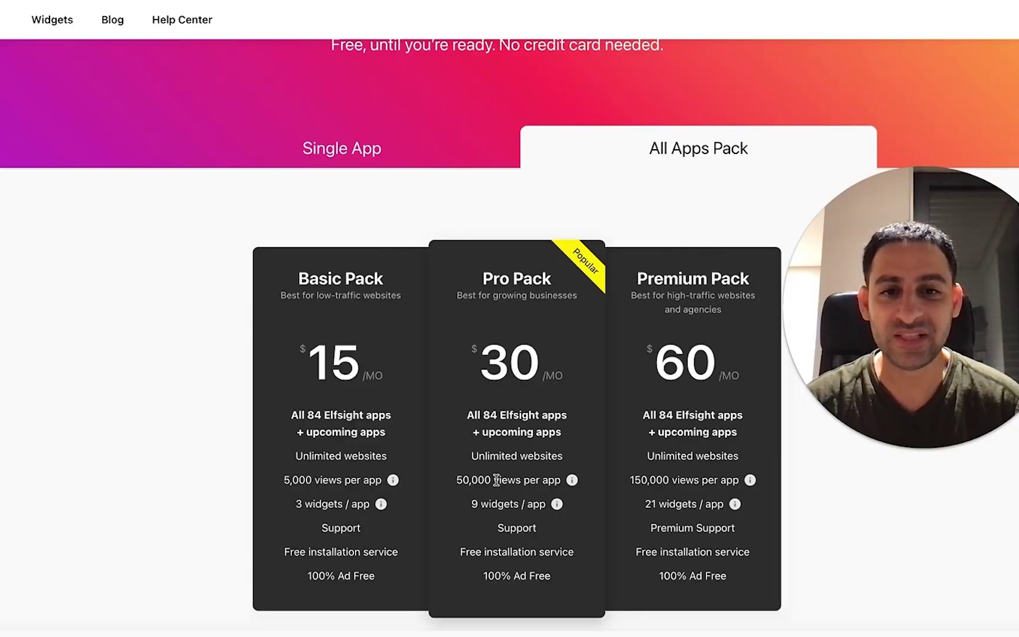
# Step: Highlight the Pro Pack's '50,000 views per app', then switch back to the Single App plans
pyautogui.moveTo(457, 480); pyautogui.dragTo(537, 480)
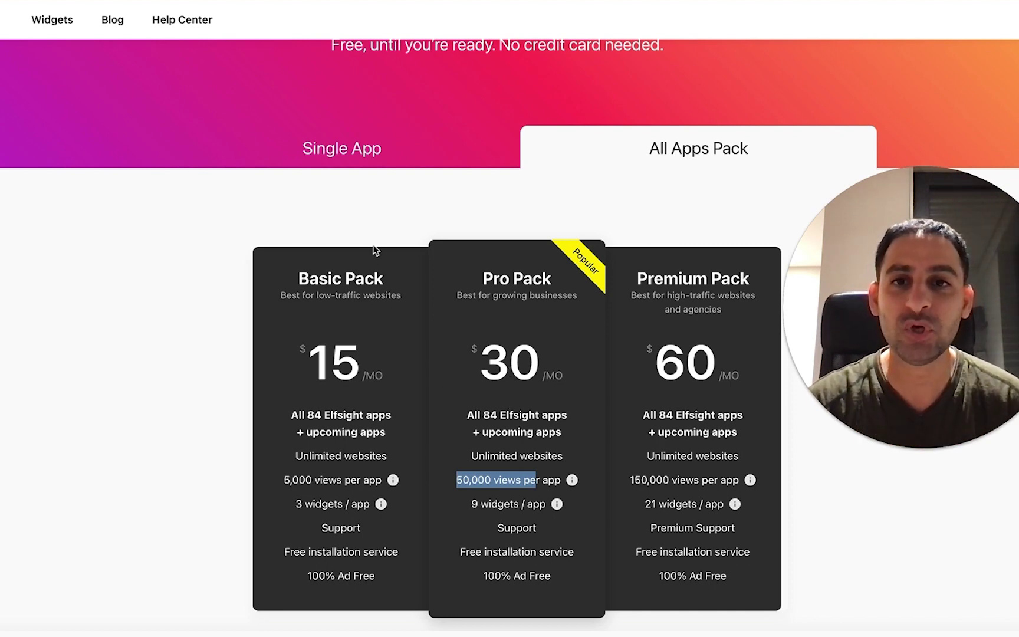
pyautogui.click(360, 148)
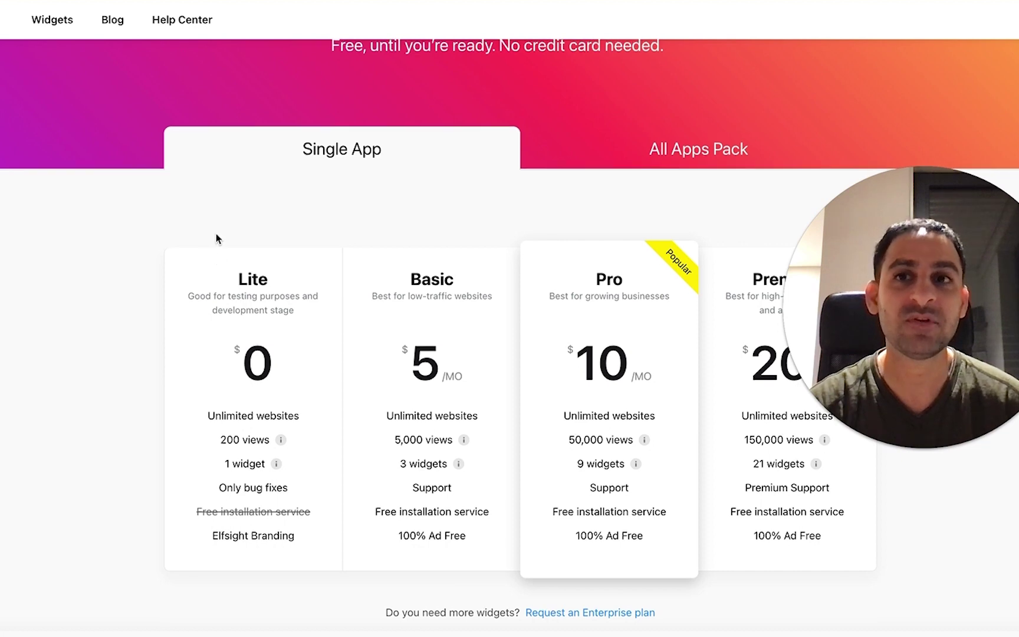
pyautogui.scroll(3, 218, 257)
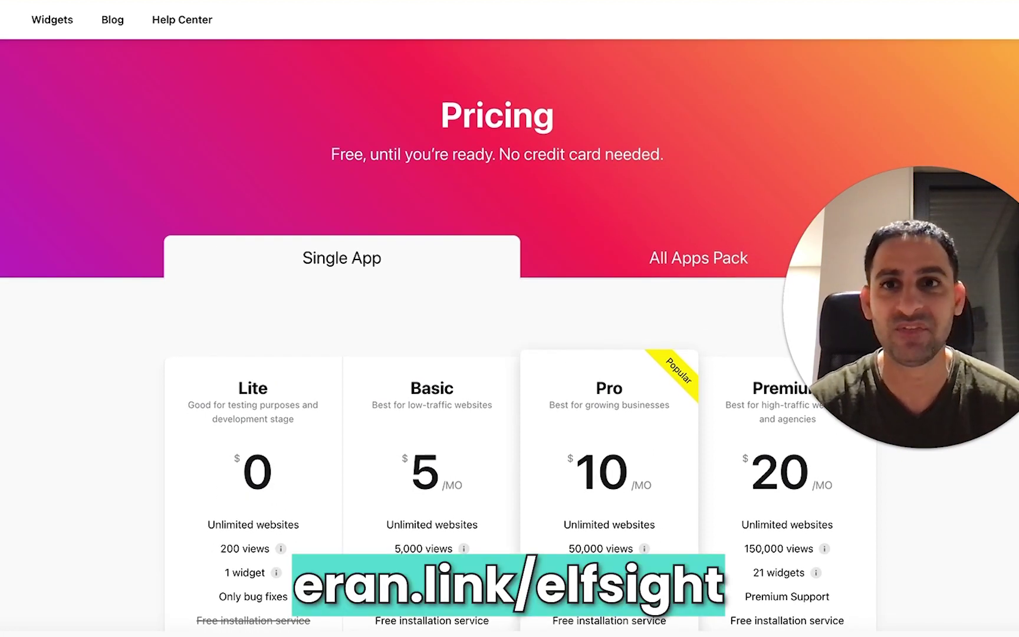
# Step: Enter eran.link/elfsight in the address bar, then go to the audio upload notes document
pyautogui.write('eran.link/e')
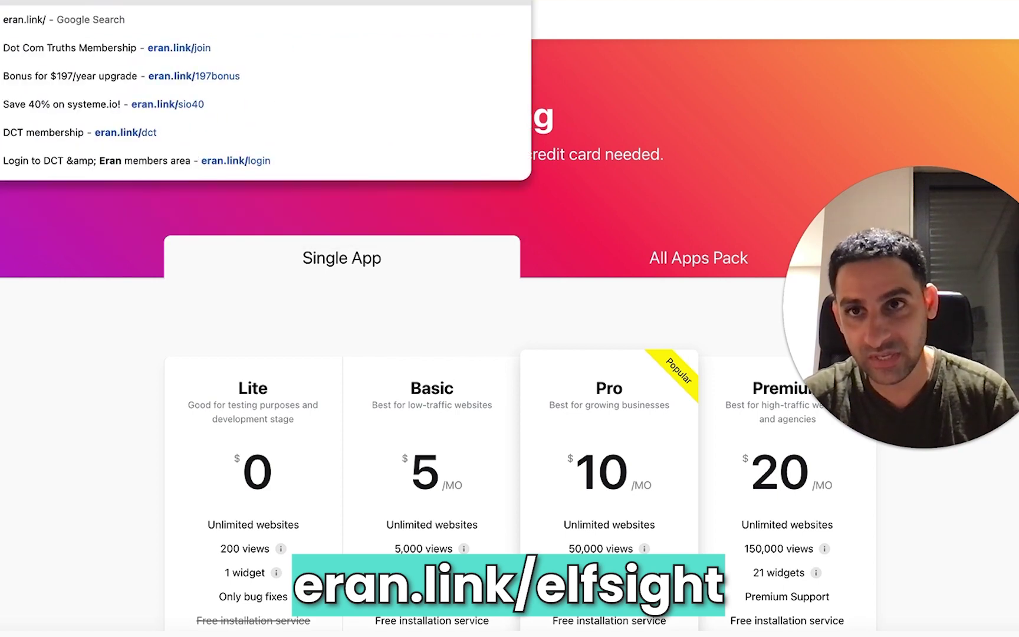
pyautogui.write('lfsight')
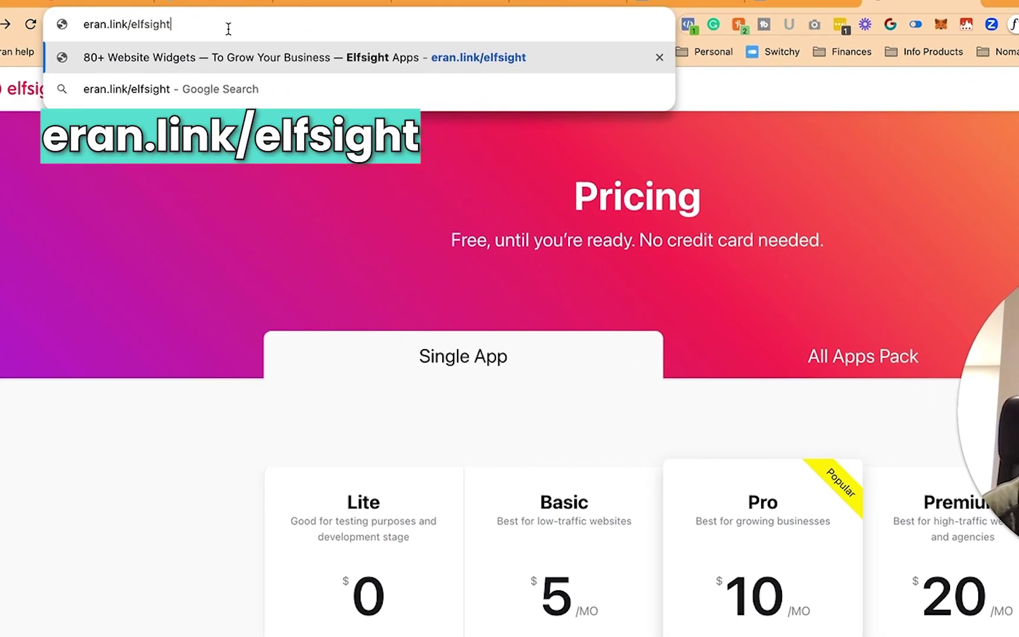
pyautogui.click(186, 230)
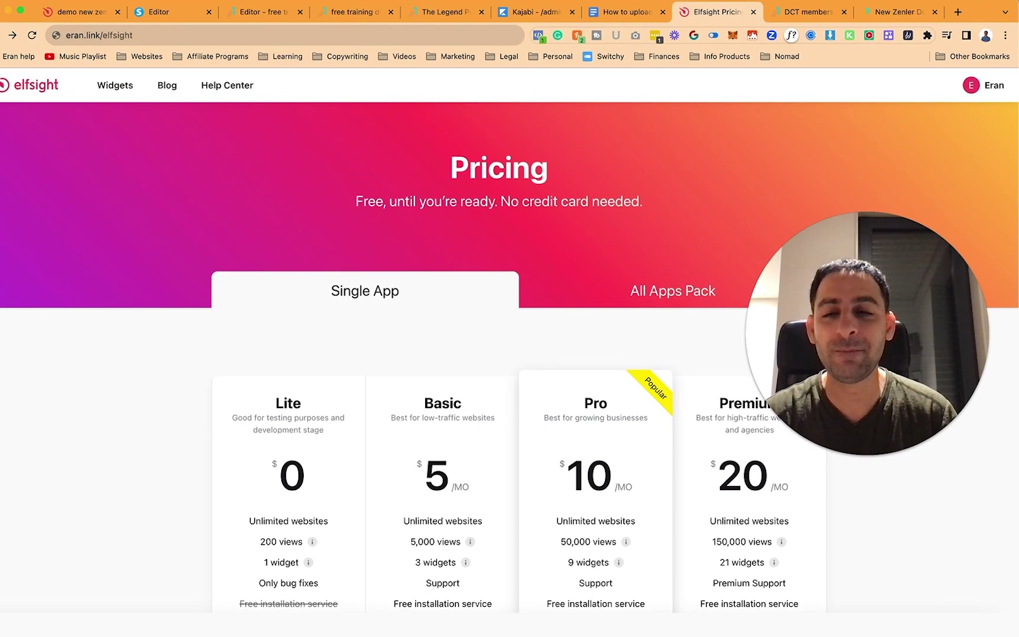
pyautogui.click(618, 13)
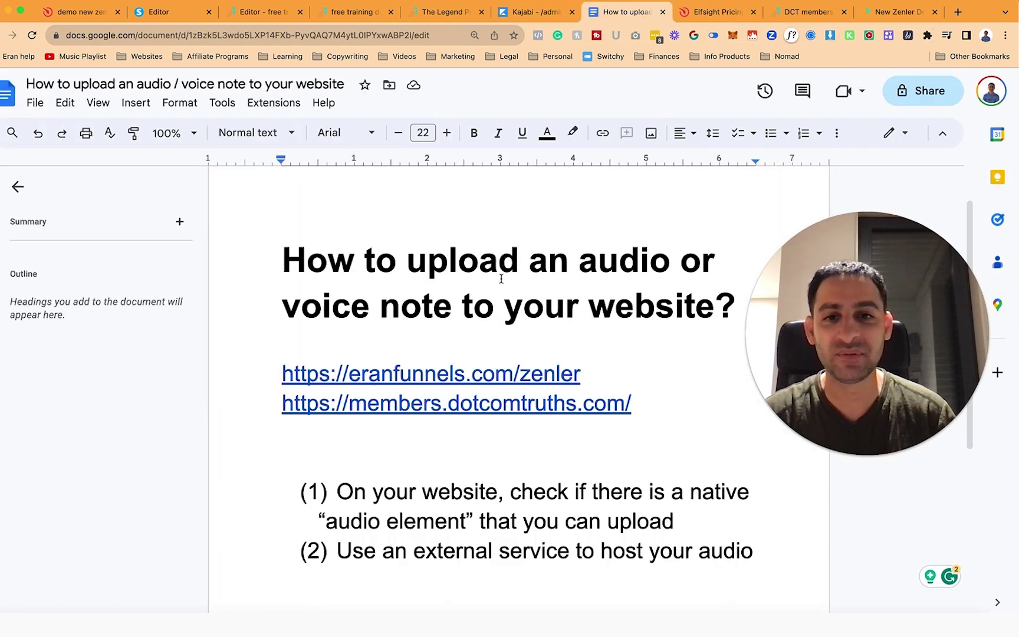